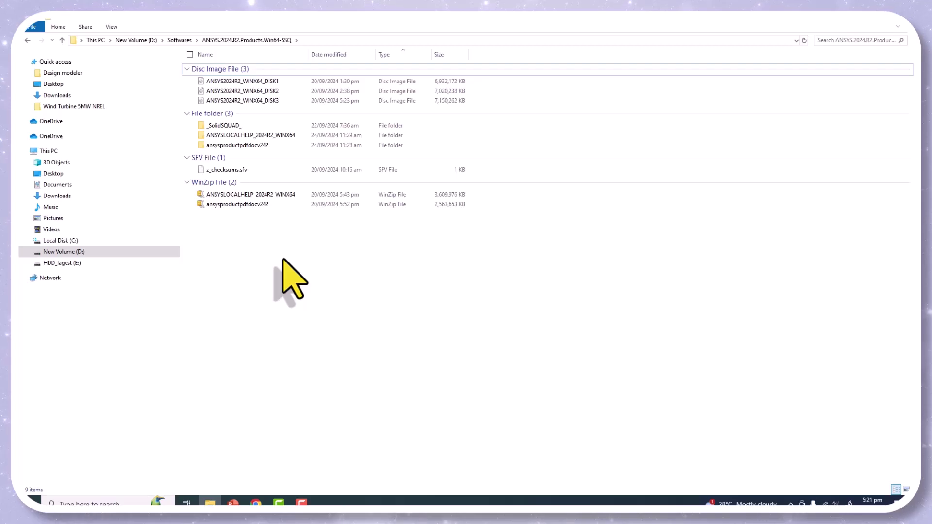
- Mount the ANSYS2024R2_WINX64_DISK1 disc image and return to the folder containing the disc images
{"action": "left_click", "coordinate": [251, 80]}
{"action": "right_click", "coordinate": [251, 81]}
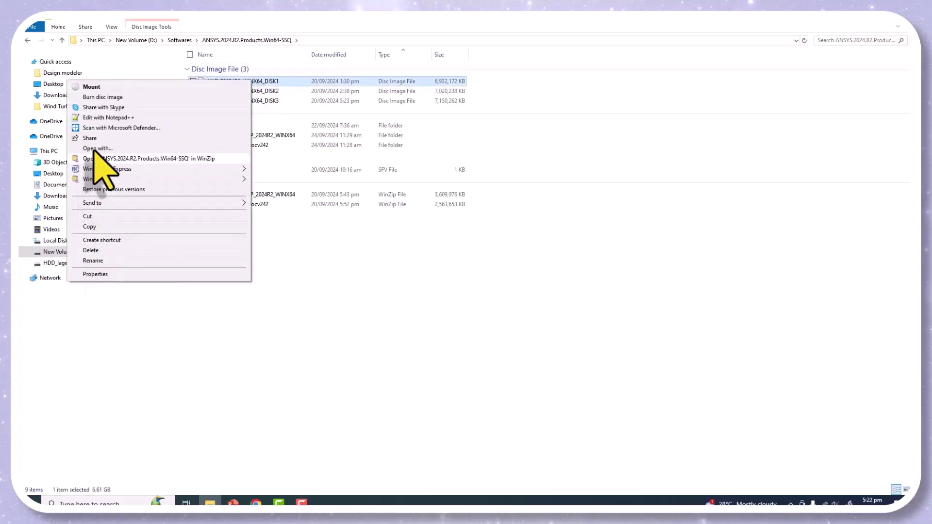
{"action": "left_click", "coordinate": [92, 87]}
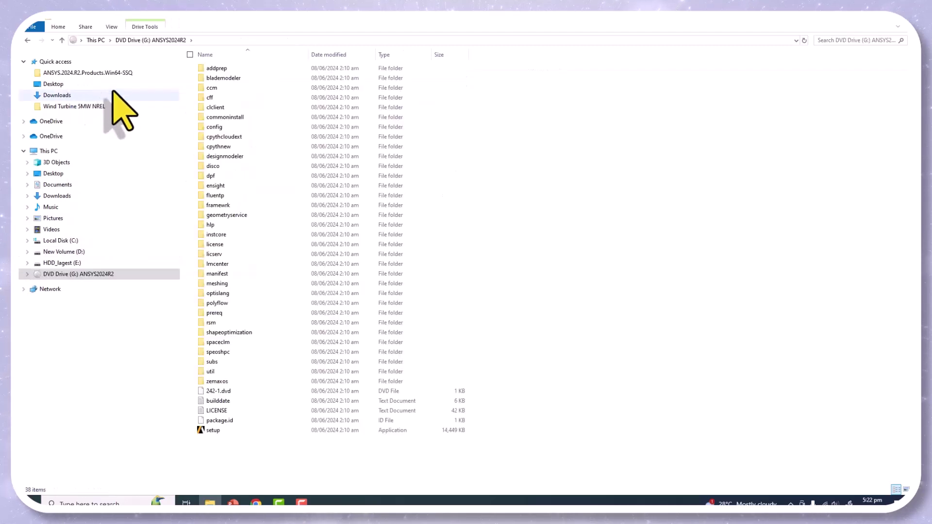
{"action": "left_click", "coordinate": [28, 41]}
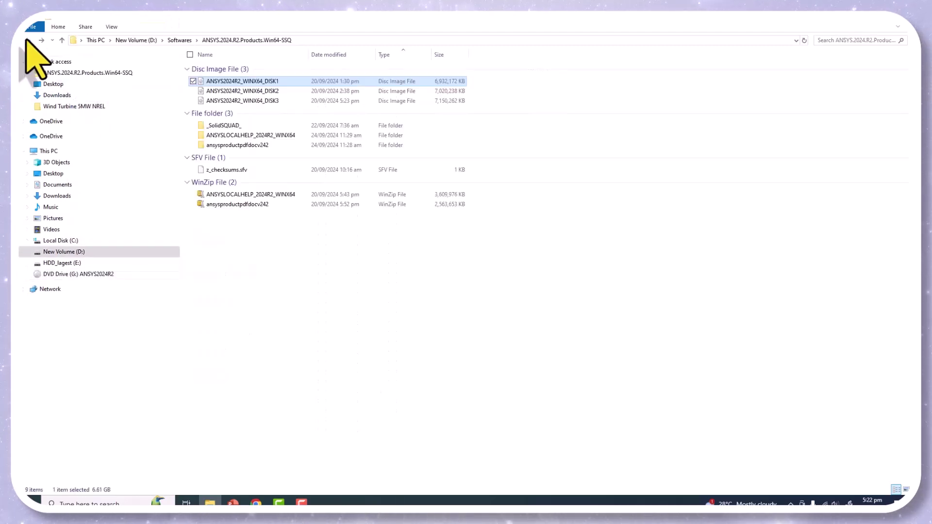
- Mount the ANSYS2024R2_WINX64_DISK2 disc image and go back to the disc image folder
{"action": "right_click", "coordinate": [251, 91]}
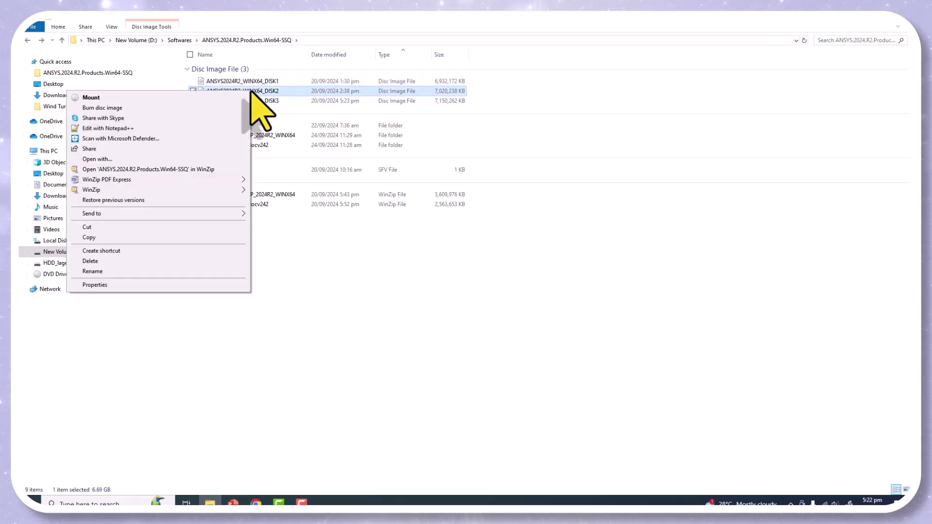
{"action": "left_click", "coordinate": [91, 97]}
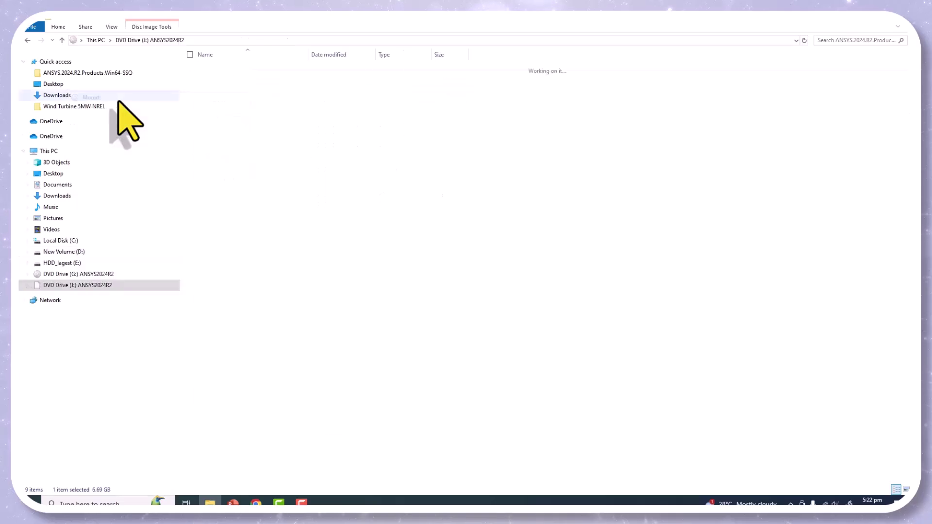
{"action": "left_click", "coordinate": [28, 40]}
- Mount the ANSYS2024R2_WINX64_DISK3 disc image and go back to the folder with the images
{"action": "right_click", "coordinate": [237, 101]}
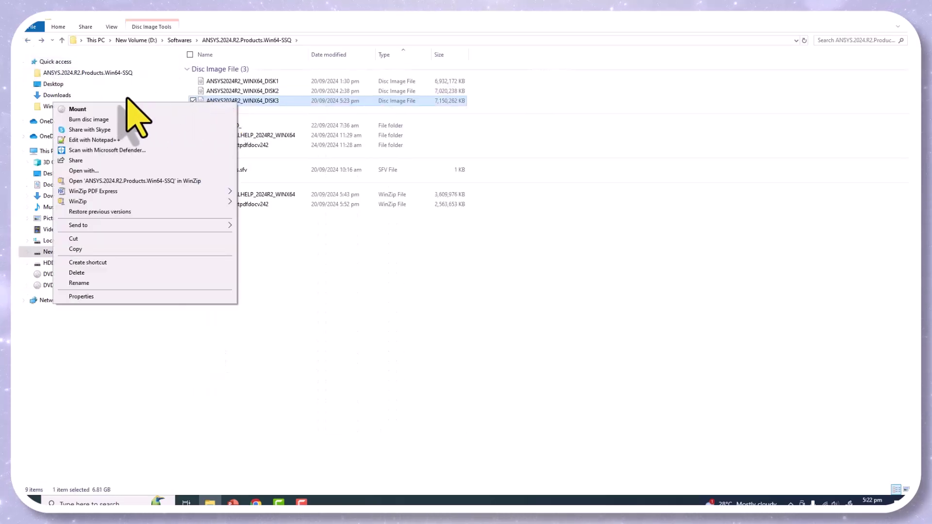
{"action": "left_click", "coordinate": [102, 110]}
{"action": "left_click", "coordinate": [28, 40]}
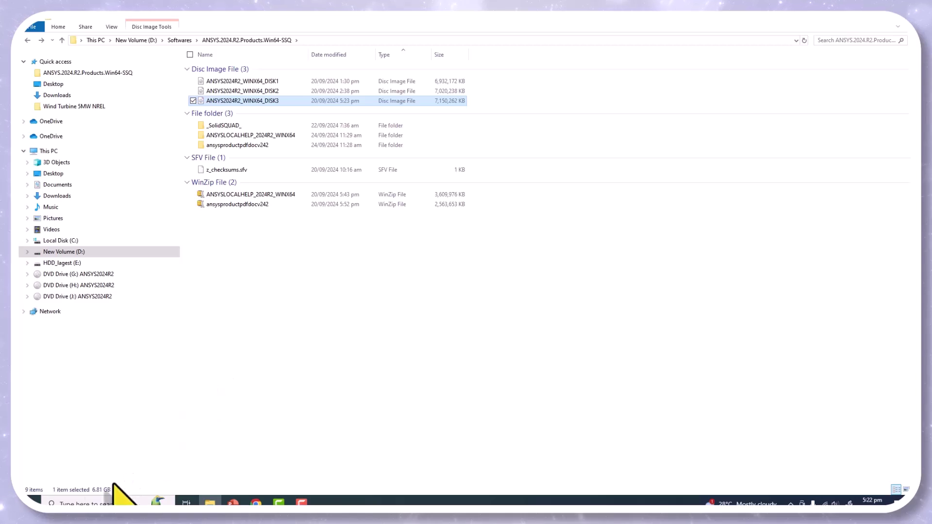
- Switch to Windows Security and open the Exclusions page of the virus and threat protection settings
{"action": "left_click", "coordinate": [106, 504]}
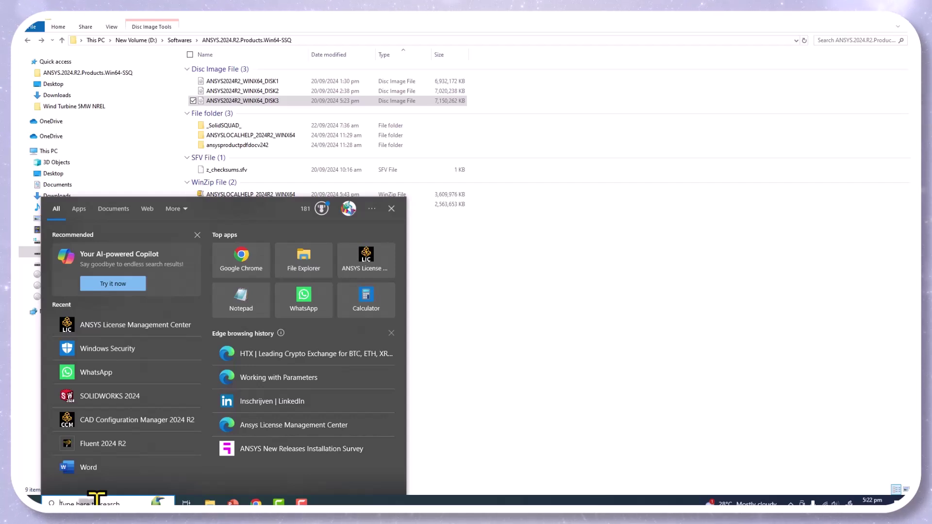
{"action": "type", "text": "wind"}
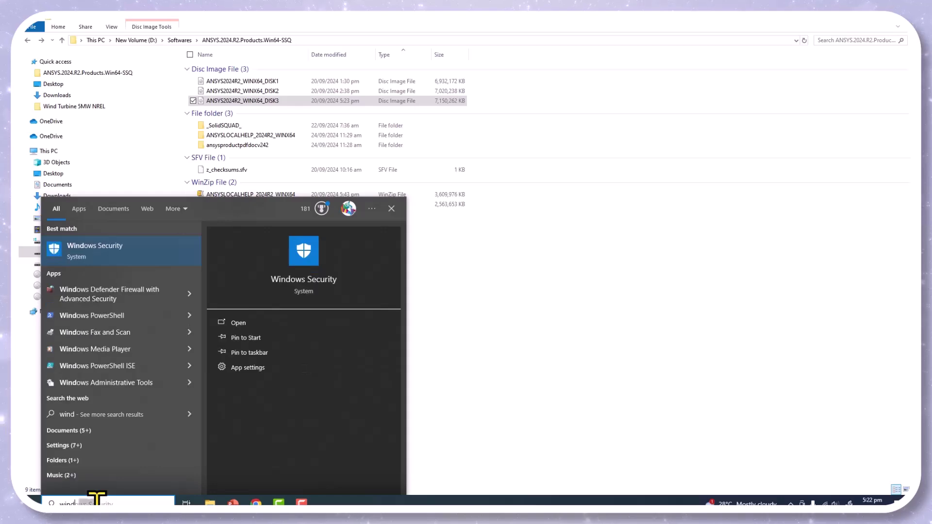
{"action": "left_click", "coordinate": [130, 248]}
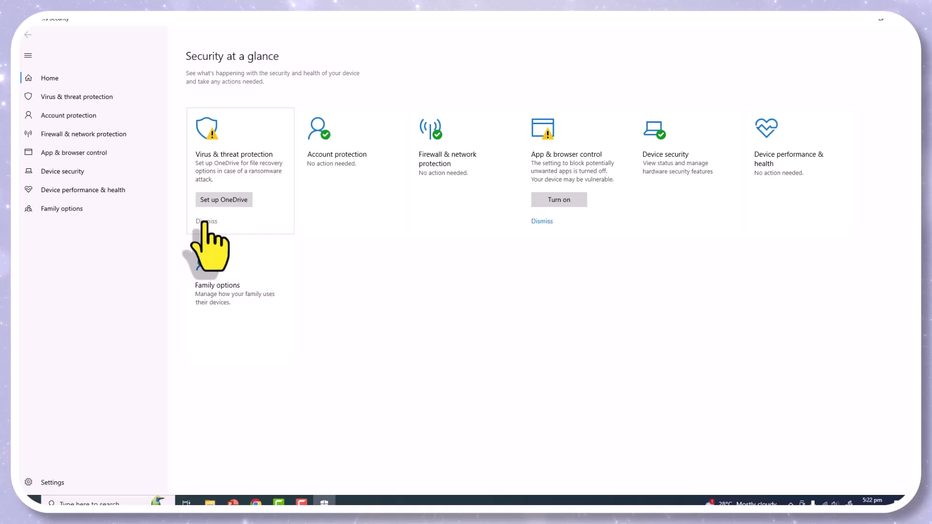
{"action": "left_click", "coordinate": [210, 154]}
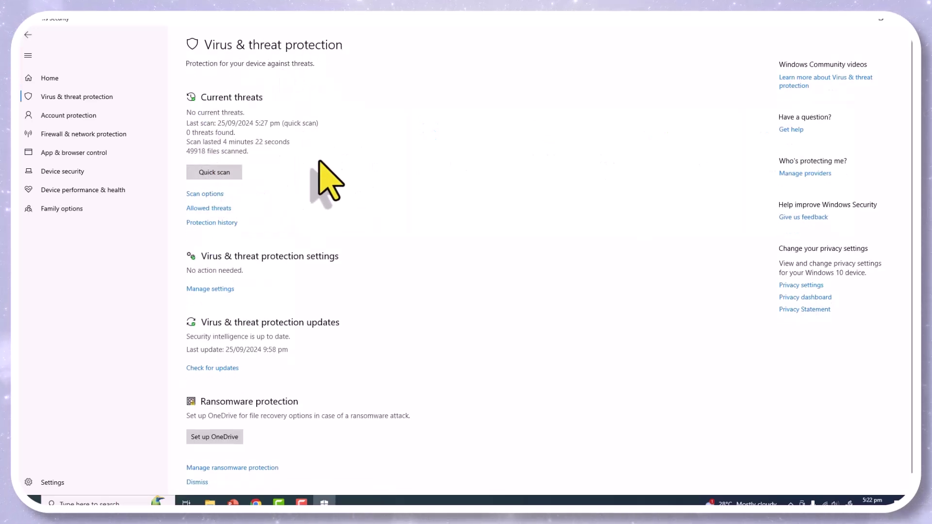
{"action": "scroll", "coordinate": [308, 241], "scroll_direction": "down", "scroll_amount": 1}
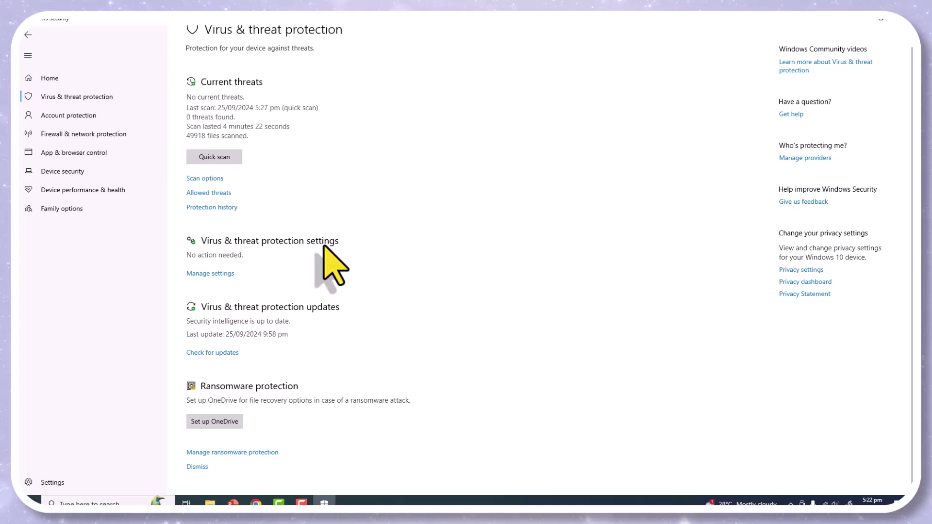
{"action": "left_click", "coordinate": [211, 274]}
{"action": "scroll", "coordinate": [357, 275], "scroll_direction": "down", "scroll_amount": 5}
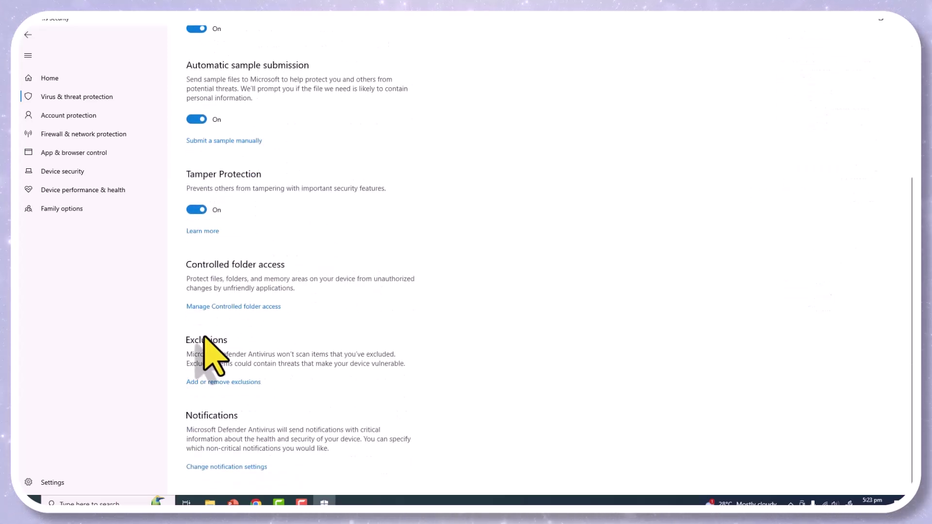
{"action": "left_click", "coordinate": [227, 382]}
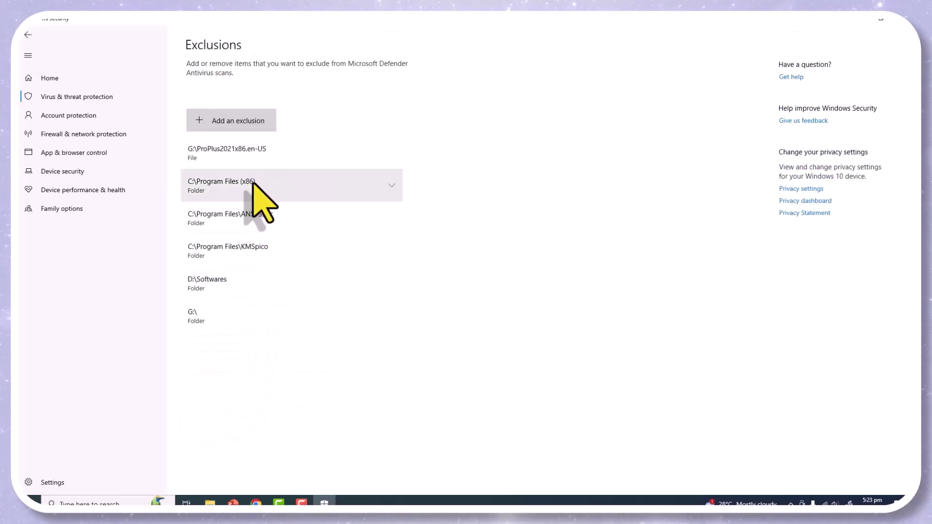
- Add the Softwares folder on drive D as a folder exclusion, and leave Windows Security
{"action": "left_click", "coordinate": [224, 121]}
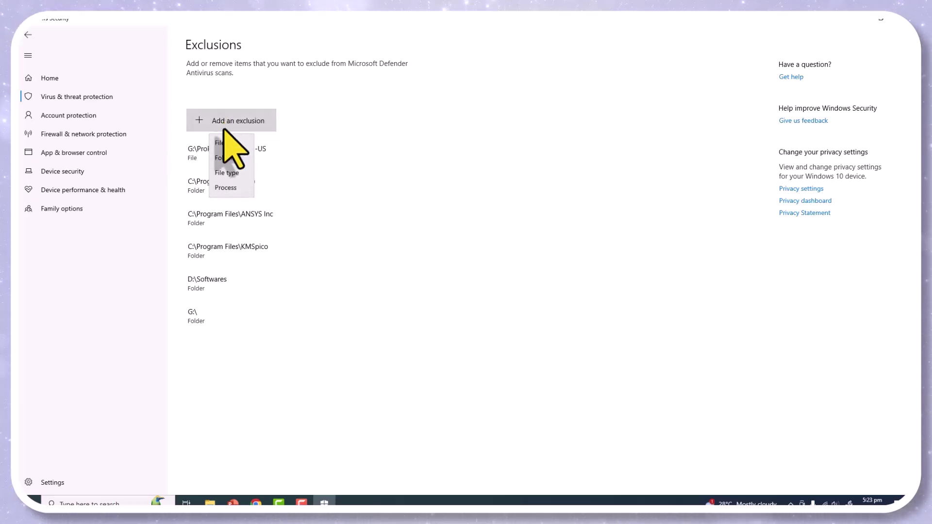
{"action": "left_click", "coordinate": [223, 158]}
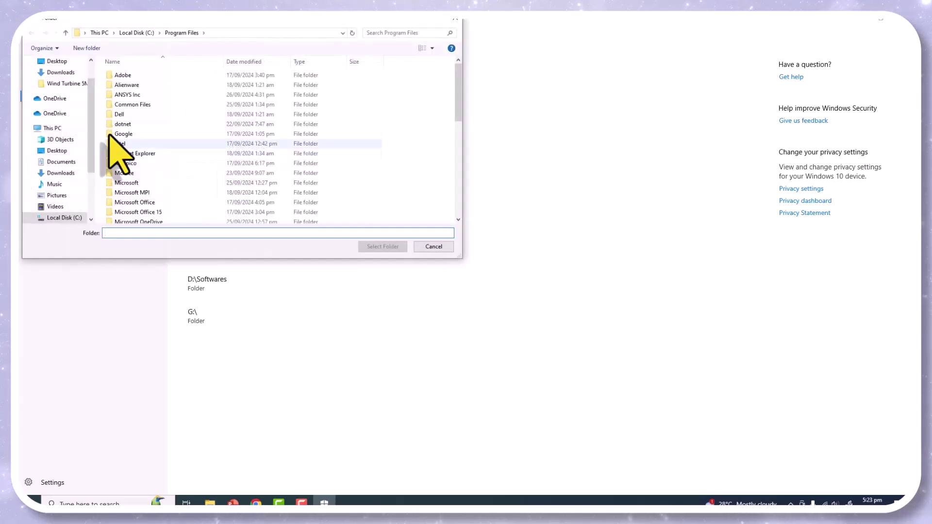
{"action": "scroll", "coordinate": [73, 214], "scroll_direction": "down", "scroll_amount": 2}
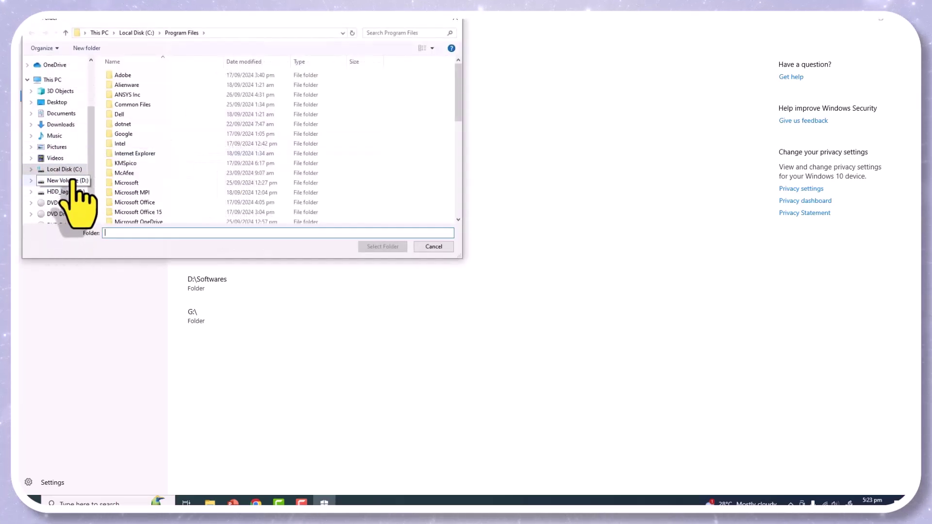
{"action": "left_click", "coordinate": [66, 181]}
{"action": "left_click", "coordinate": [136, 95]}
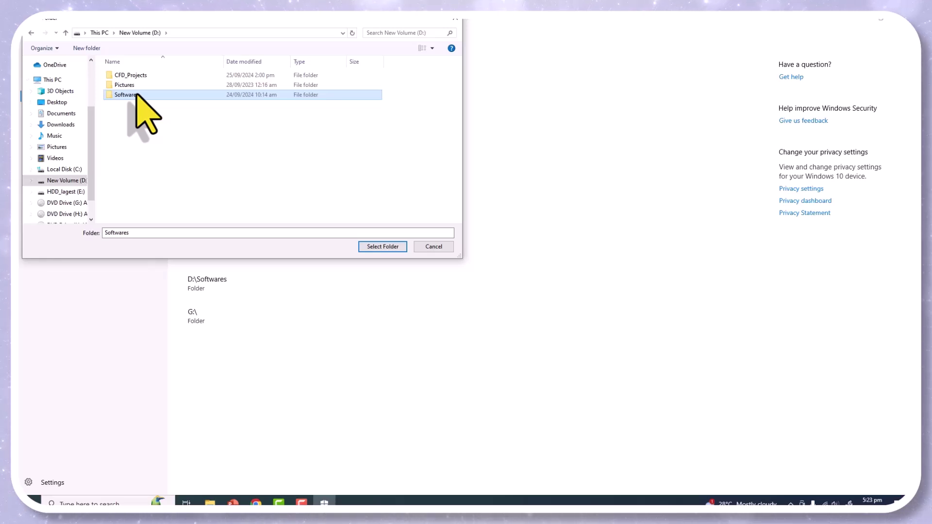
{"action": "left_click", "coordinate": [382, 246]}
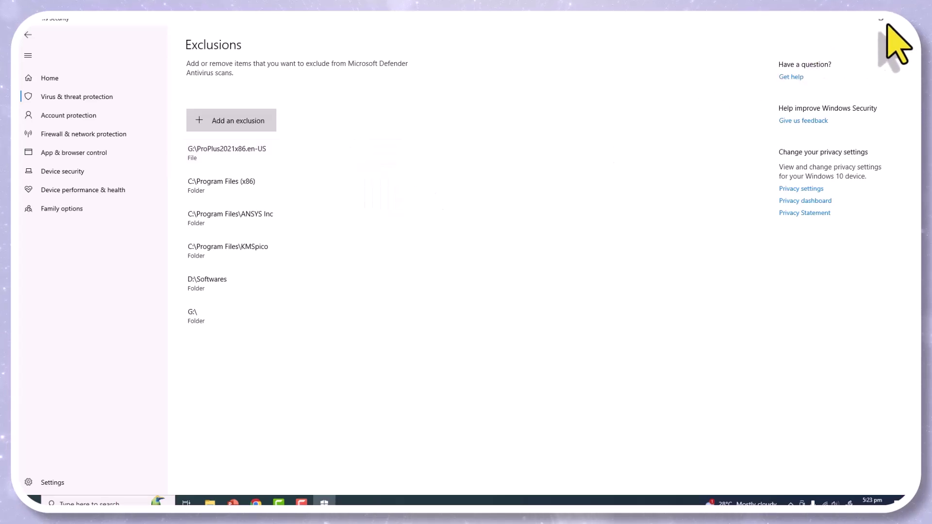
{"action": "left_click", "coordinate": [859, 19]}
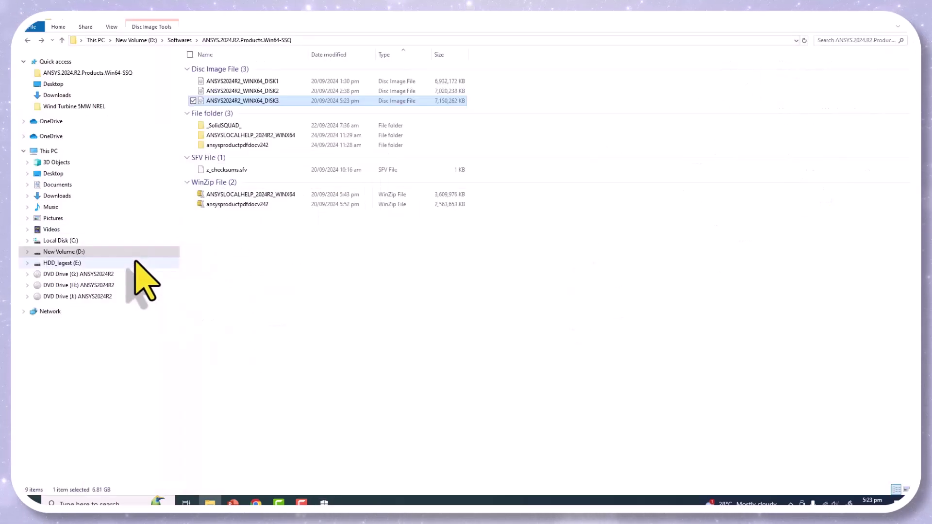
- Open the readme_SSQ text file from the _SolidSQUAD_ folder and move its window clear of the drive list
{"action": "double_click", "coordinate": [228, 125]}
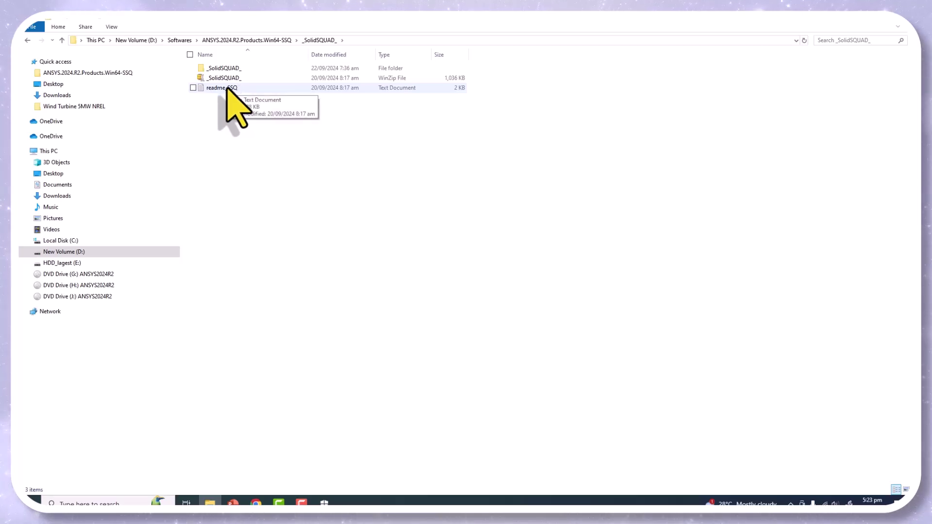
{"action": "double_click", "coordinate": [217, 89]}
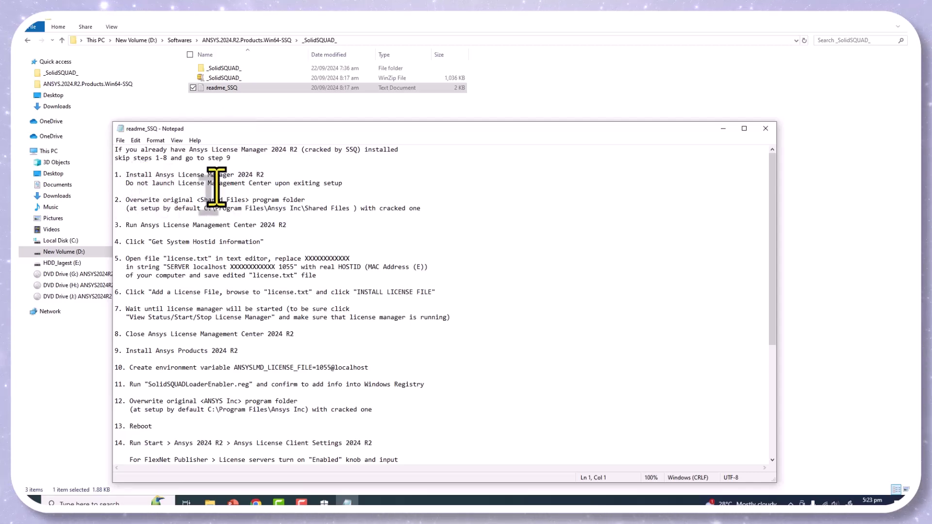
{"action": "left_click_drag", "start_coordinate": [338, 129], "coordinate": [500, 112]}
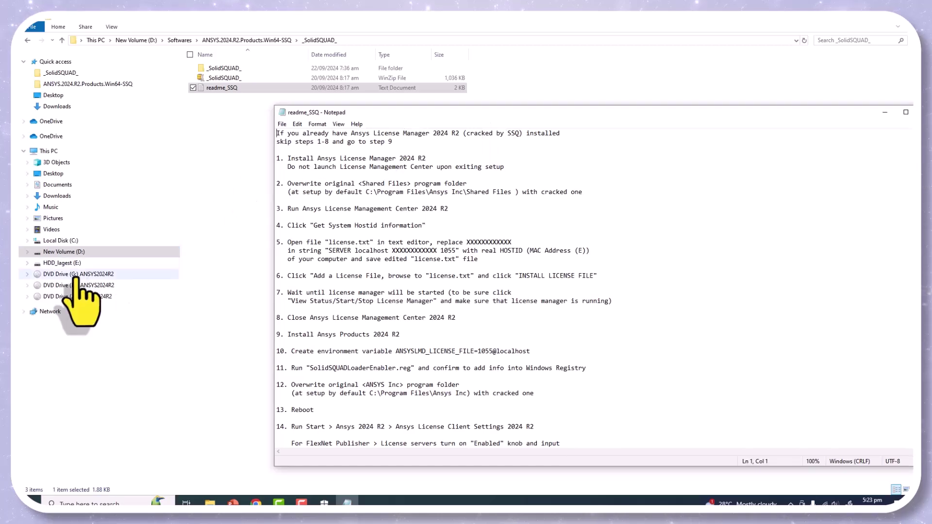
- Run setup from DVD Drive (G:) ANSYS2024R2 and choose to install the Ansys License Manager
{"action": "left_click", "coordinate": [73, 274]}
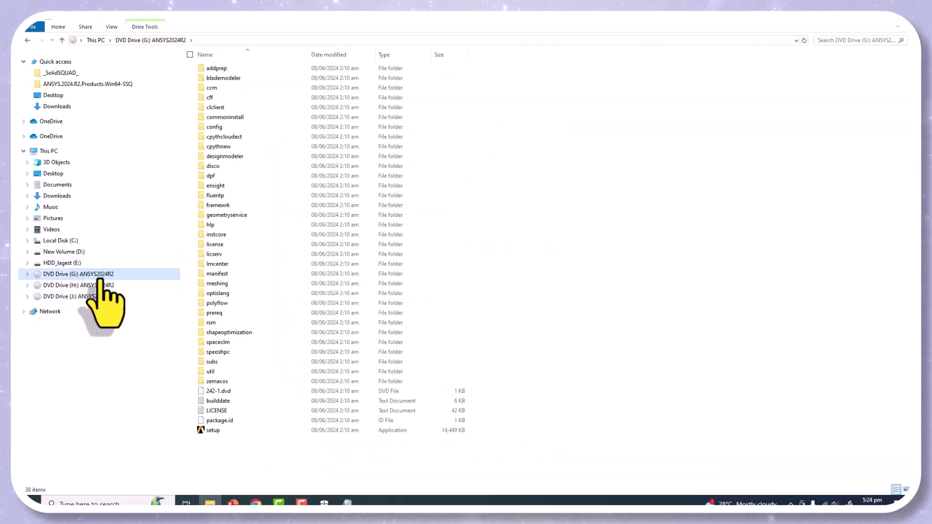
{"action": "left_click", "coordinate": [213, 431]}
{"action": "double_click", "coordinate": [213, 431]}
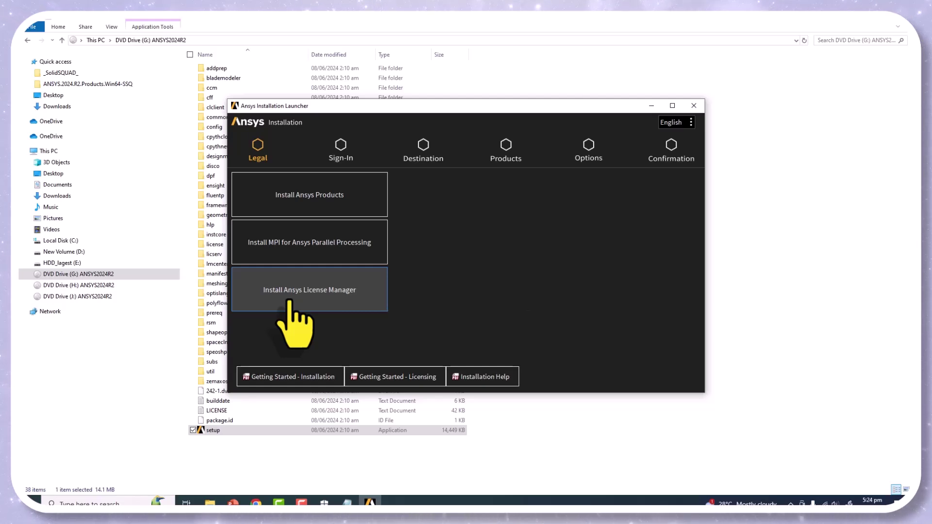
{"action": "left_click", "coordinate": [289, 301]}
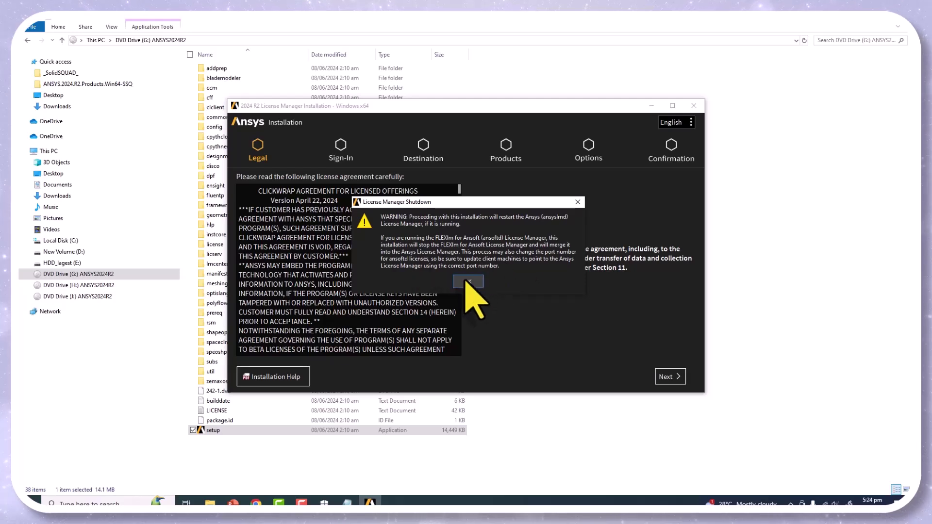
- Dismiss the License Manager shutdown warning, accept the license agreement and start the installation with the default settings
{"action": "left_click", "coordinate": [468, 282]}
{"action": "left_click", "coordinate": [474, 246]}
{"action": "left_click", "coordinate": [670, 376]}
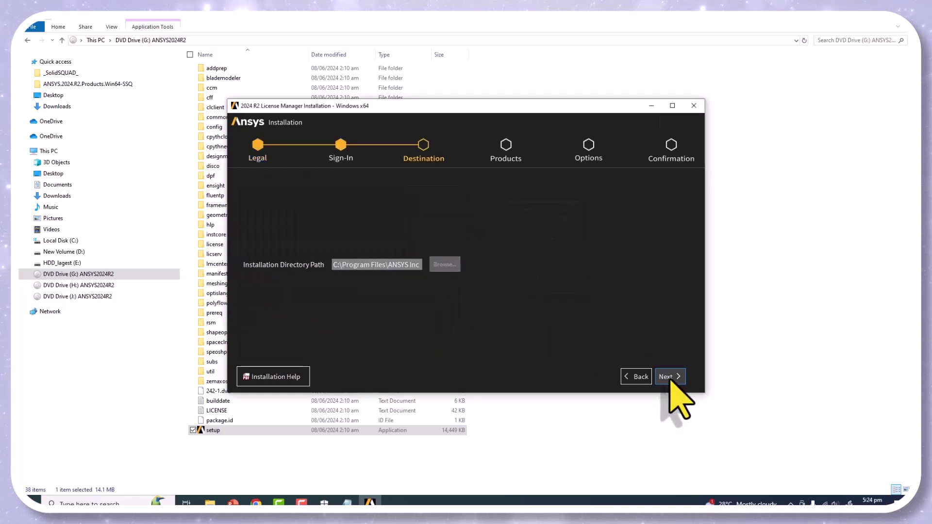
{"action": "left_click", "coordinate": [671, 376]}
{"action": "left_click", "coordinate": [670, 376]}
{"action": "left_click", "coordinate": [670, 376]}
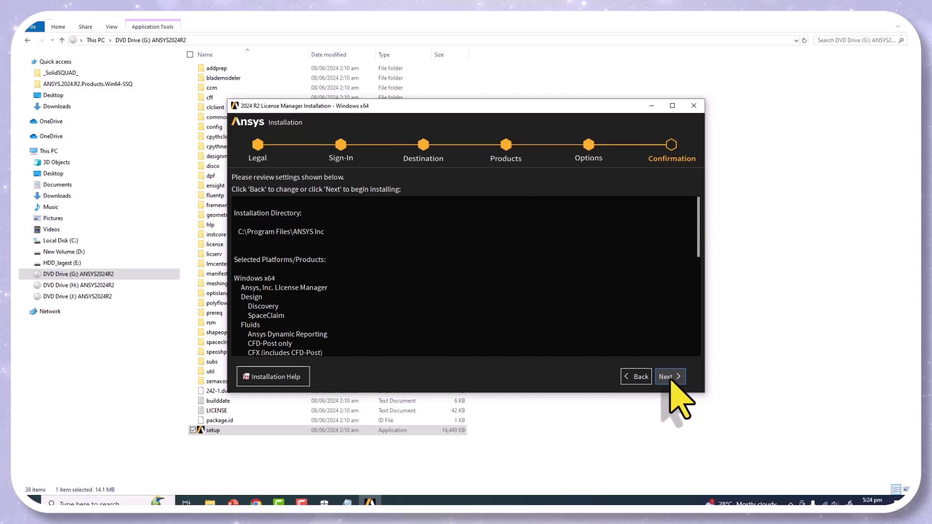
{"action": "left_click", "coordinate": [670, 376]}
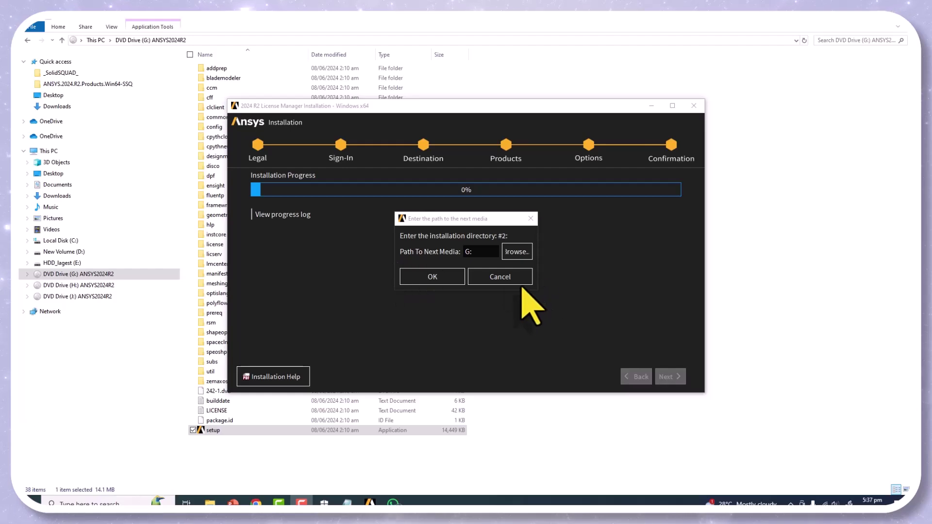
- Try to use DVD Drive (H:) ANSYS2024R2 as the path to installation media #2
{"action": "left_click", "coordinate": [517, 251]}
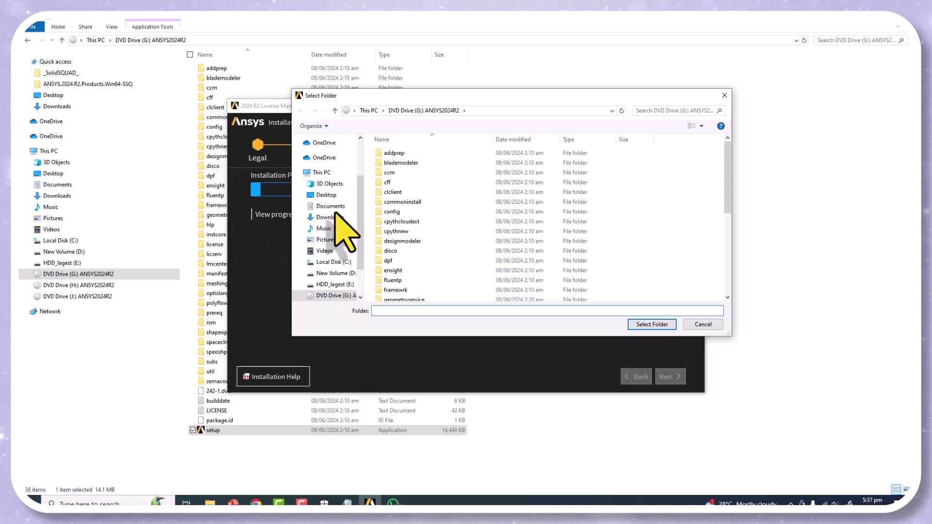
{"action": "scroll", "coordinate": [343, 260], "scroll_direction": "down", "scroll_amount": 2}
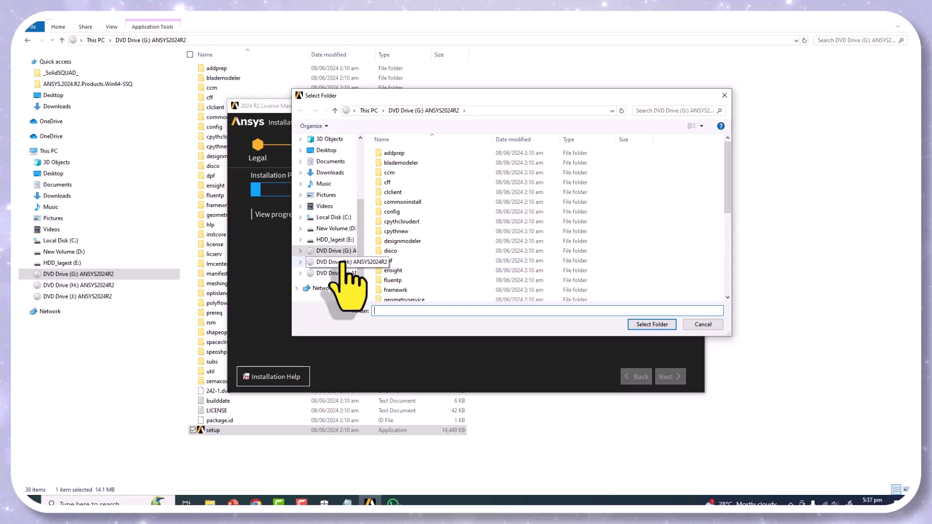
{"action": "left_click", "coordinate": [345, 262]}
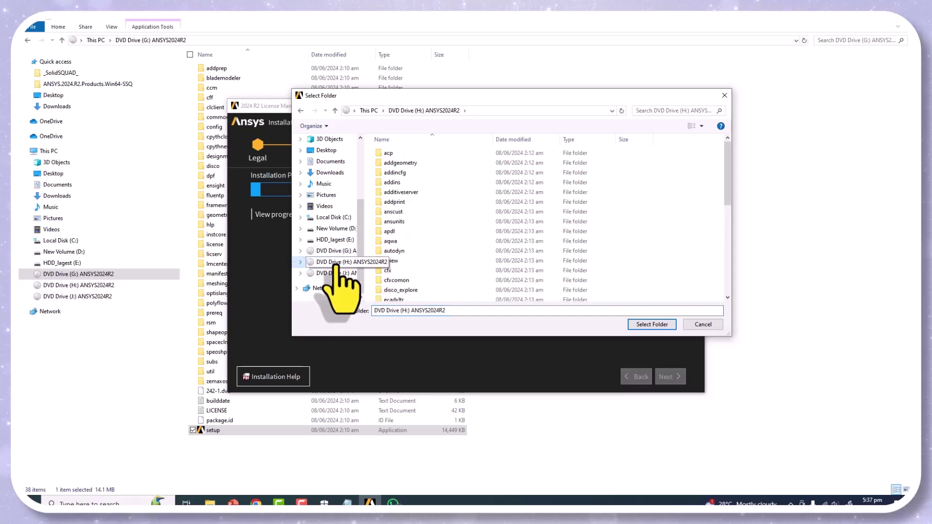
{"action": "left_click", "coordinate": [650, 324]}
{"action": "left_click", "coordinate": [455, 274]}
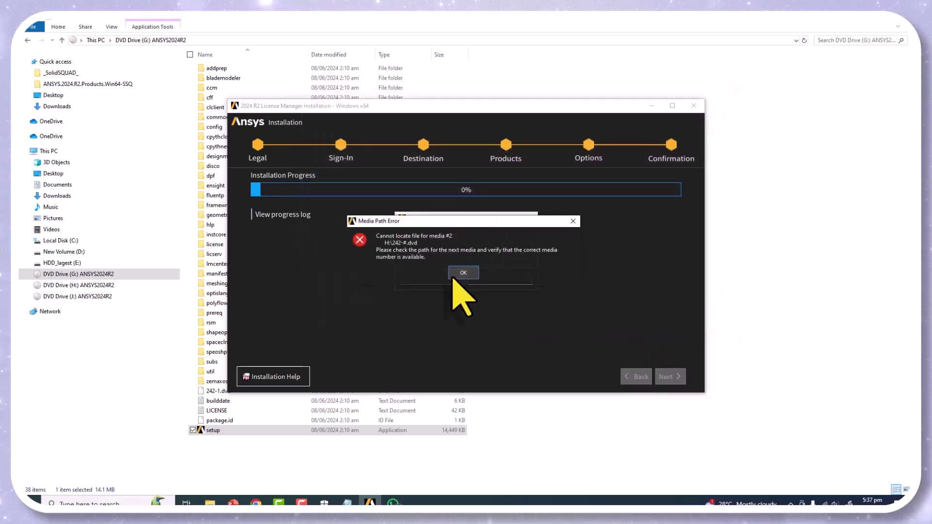
{"action": "left_click", "coordinate": [464, 273]}
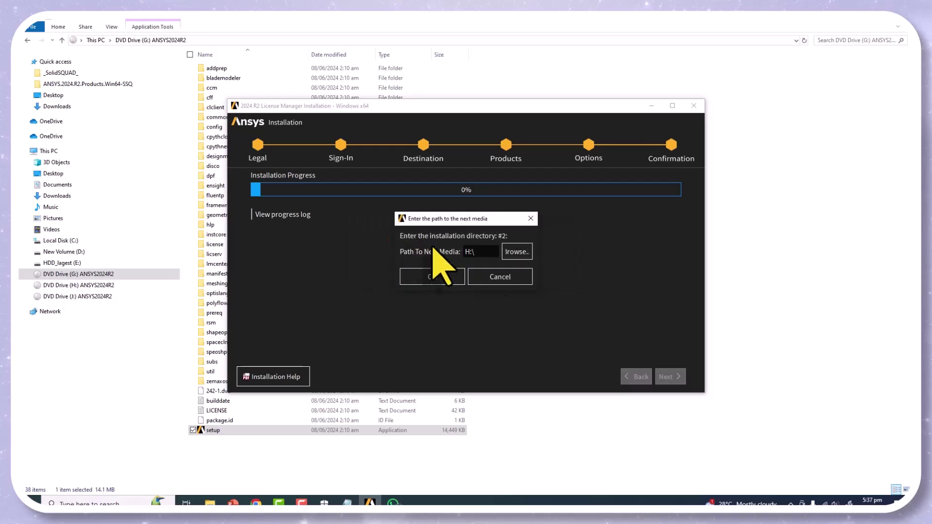
- Set DVD Drive (J:) ANSYS2024R2 as the path to installation media #2
{"action": "left_click", "coordinate": [520, 252]}
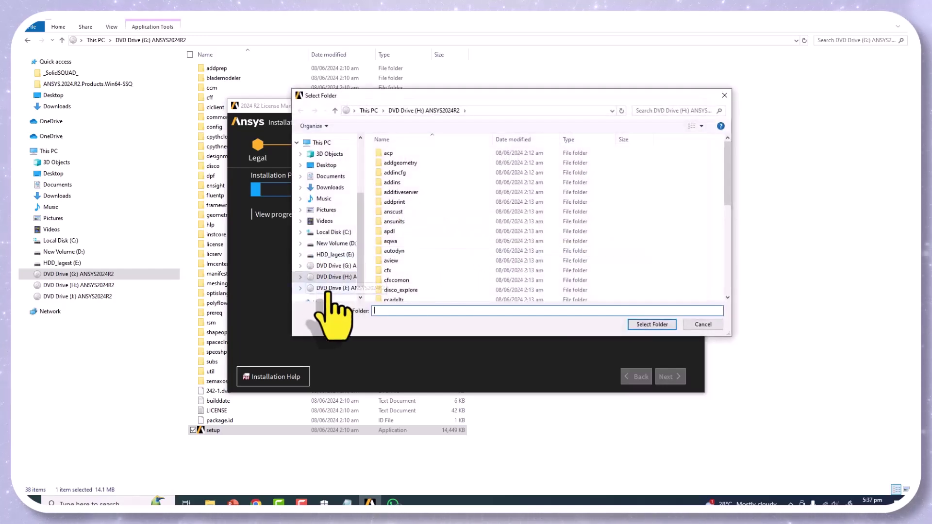
{"action": "left_click", "coordinate": [334, 287]}
{"action": "left_click", "coordinate": [651, 324]}
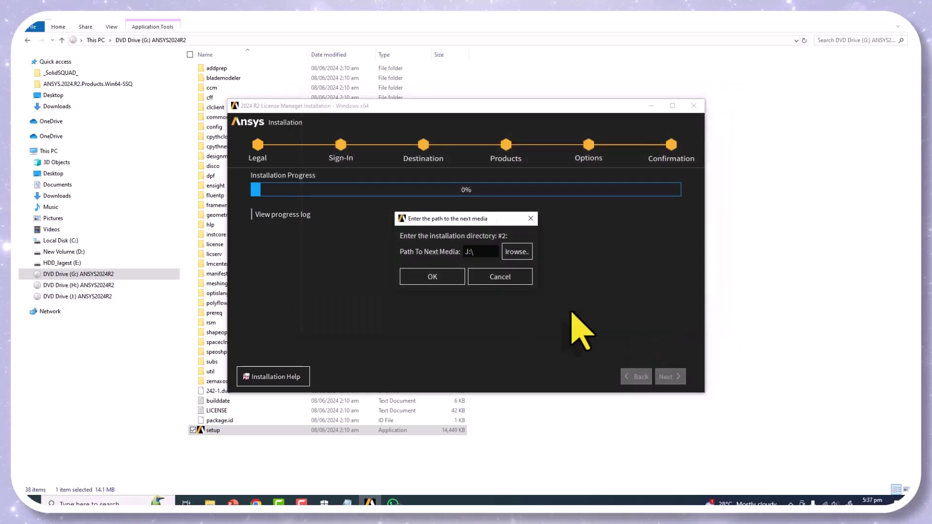
{"action": "left_click", "coordinate": [418, 277]}
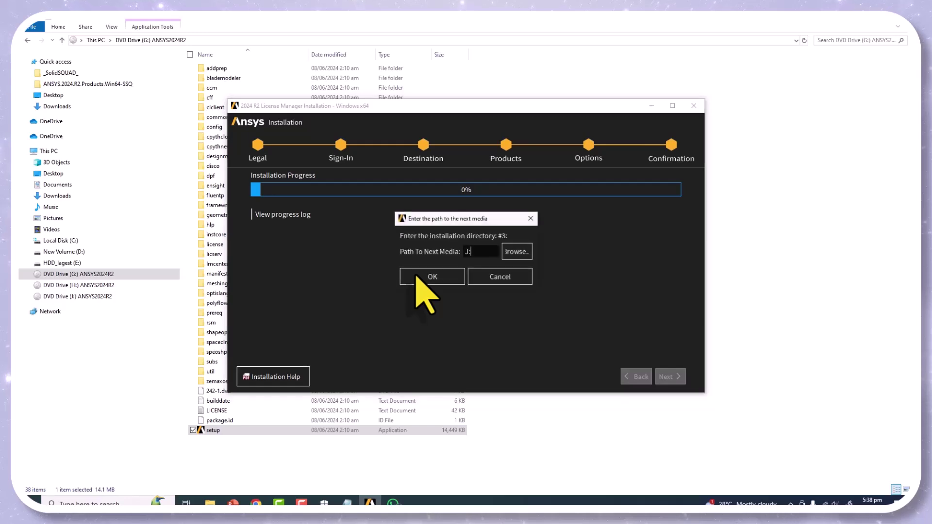
- Try to use DVD Drive (G:) ANSYS2024R2 as the path to installation media #3
{"action": "left_click", "coordinate": [518, 252]}
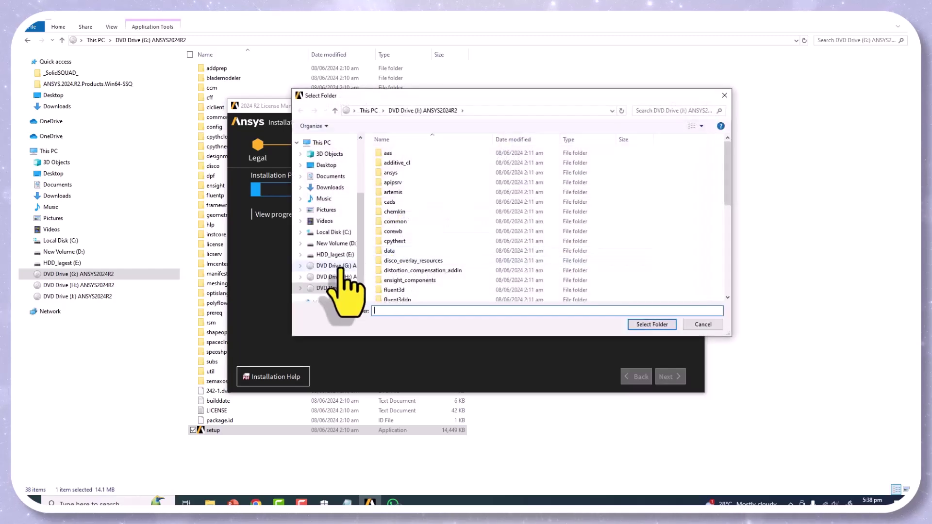
{"action": "left_click", "coordinate": [340, 266]}
{"action": "left_click", "coordinate": [652, 324]}
{"action": "left_click", "coordinate": [428, 277]}
{"action": "left_click", "coordinate": [463, 271]}
- Set DVD Drive (H:) ANSYS2024R2 as the path to installation media #3, then finish and exit the installer
{"action": "left_click", "coordinate": [518, 252]}
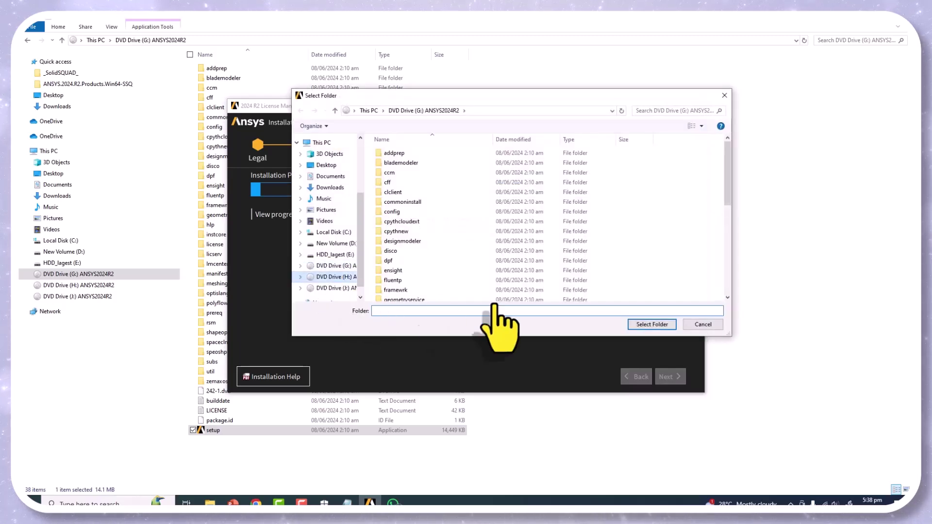
{"action": "left_click", "coordinate": [652, 325]}
{"action": "left_click", "coordinate": [431, 276]}
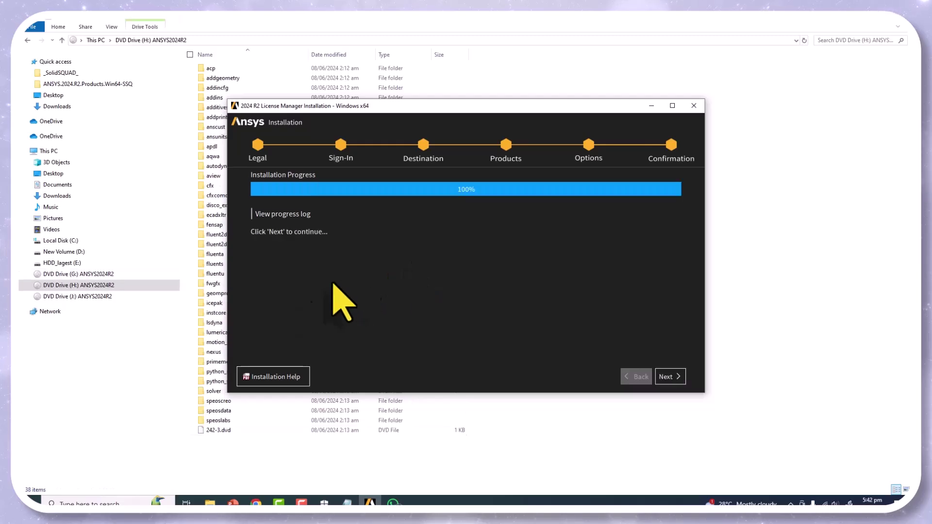
{"action": "left_click", "coordinate": [672, 378]}
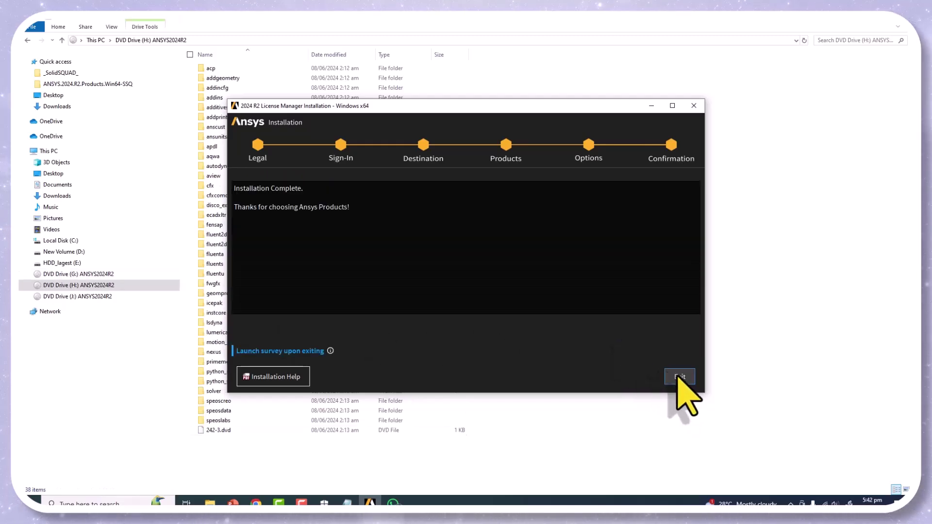
{"action": "left_click", "coordinate": [672, 377]}
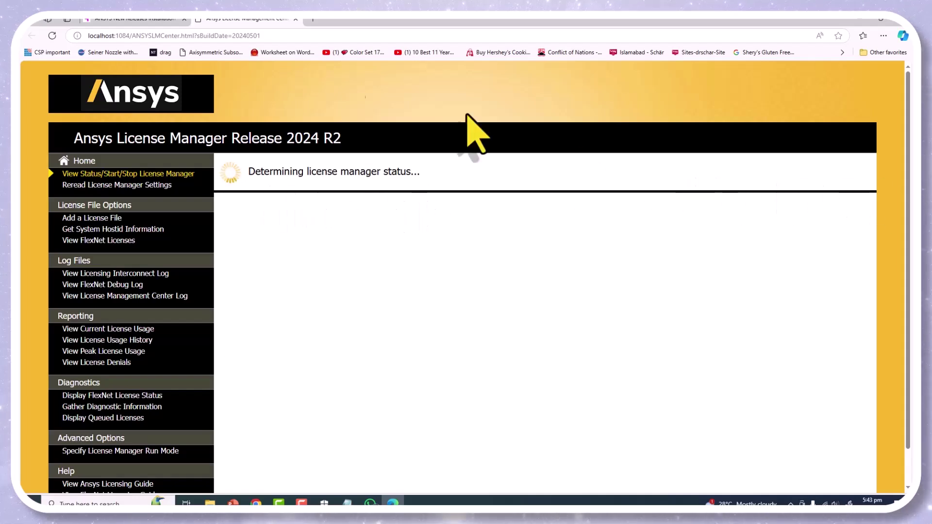
- Stop the Ansys License Manager in the License Management Center and confirm stopping it
{"action": "left_click", "coordinate": [781, 168]}
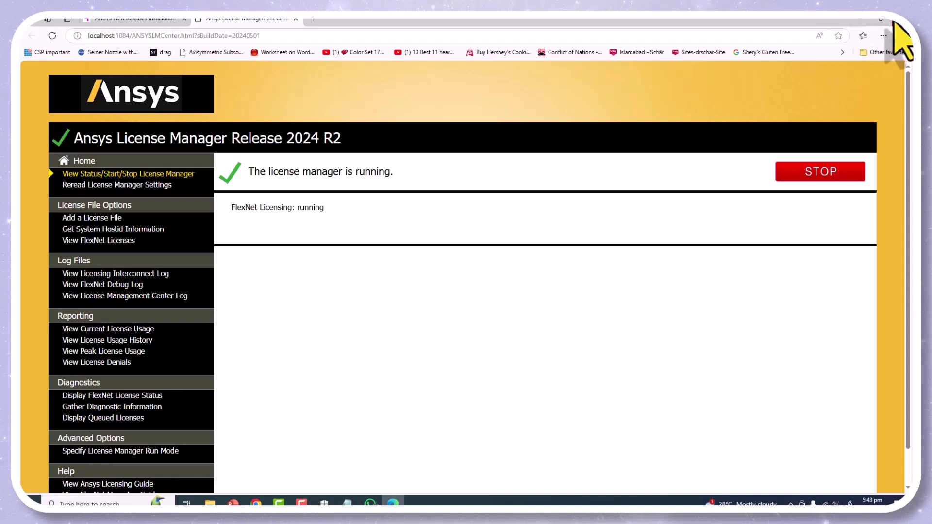
{"action": "left_click", "coordinate": [813, 176]}
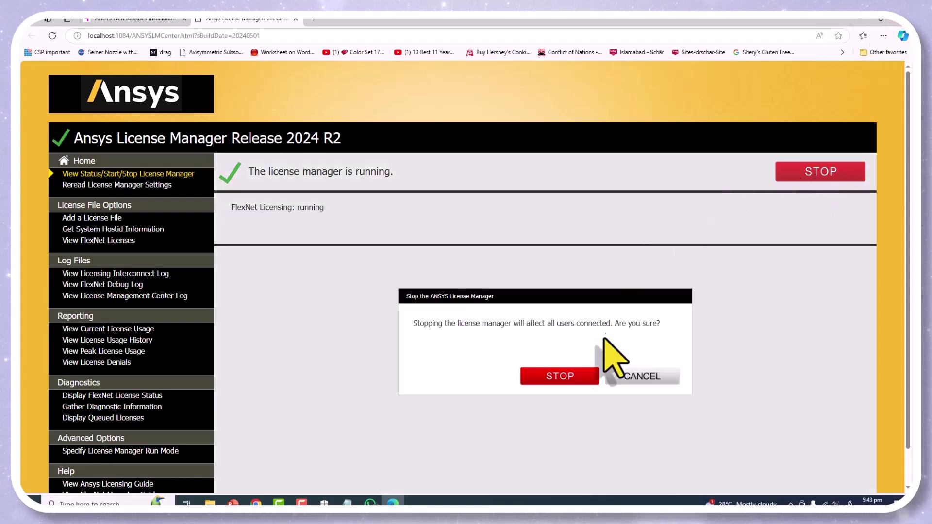
{"action": "left_click", "coordinate": [565, 377]}
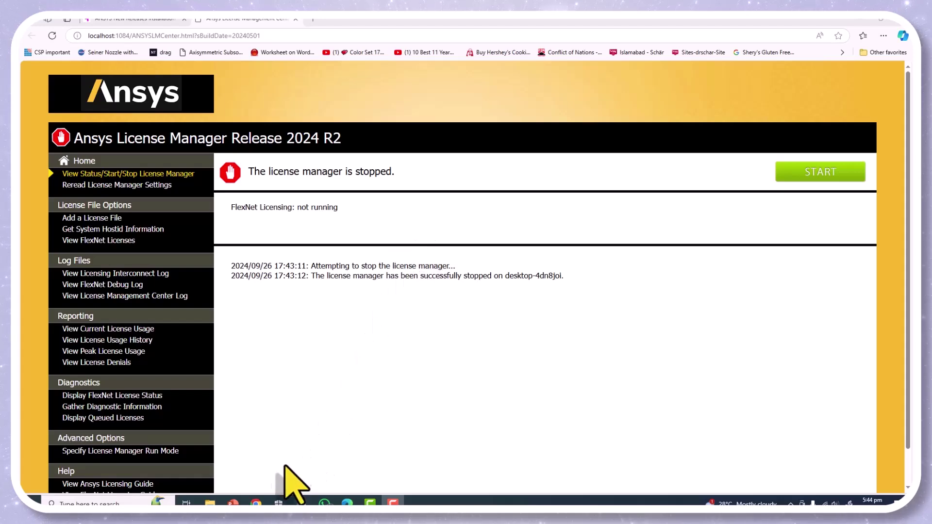
- Switch to Windows Security, choose the C:\Program Files\ANSYS Inc folder as an antivirus exclusion and close the window
{"action": "left_click", "coordinate": [278, 502]}
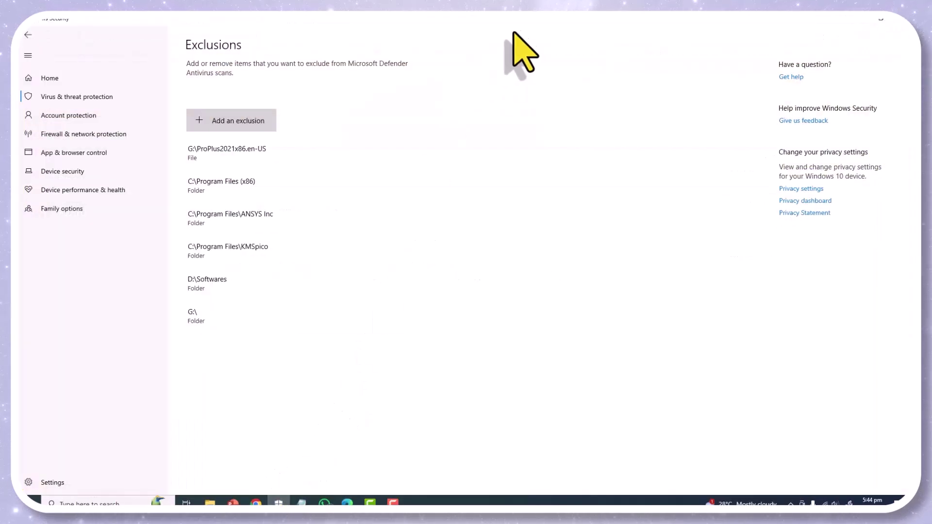
{"action": "left_click_drag", "start_coordinate": [533, 41], "coordinate": [561, 56]}
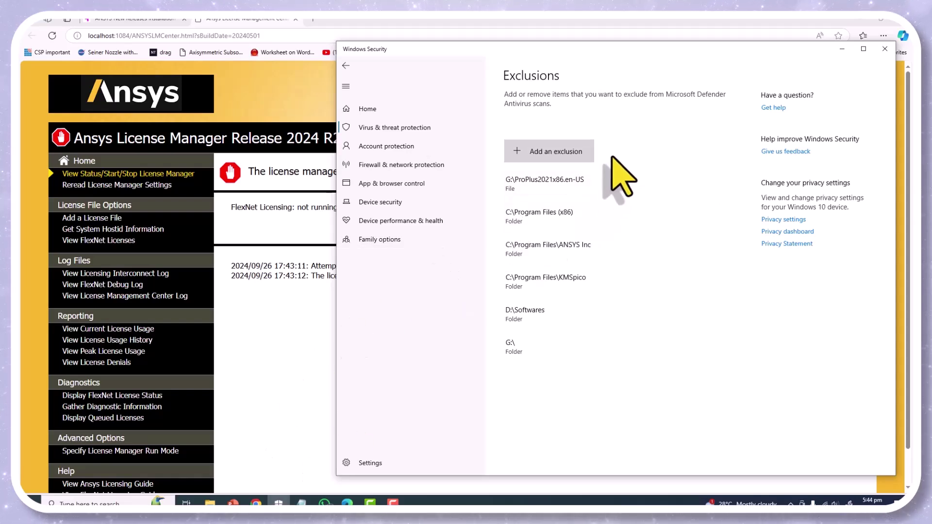
{"action": "left_click", "coordinate": [537, 154]}
{"action": "left_click", "coordinate": [542, 188]}
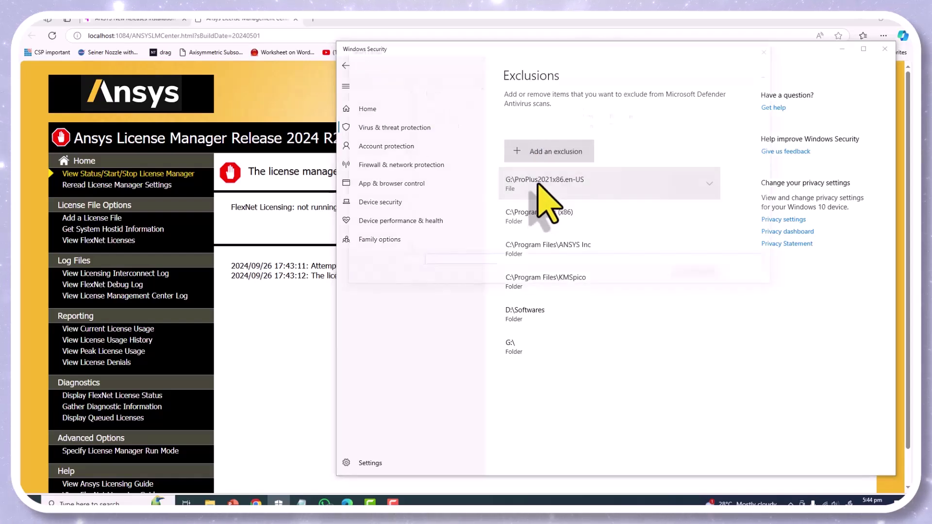
{"action": "left_click", "coordinate": [371, 186]}
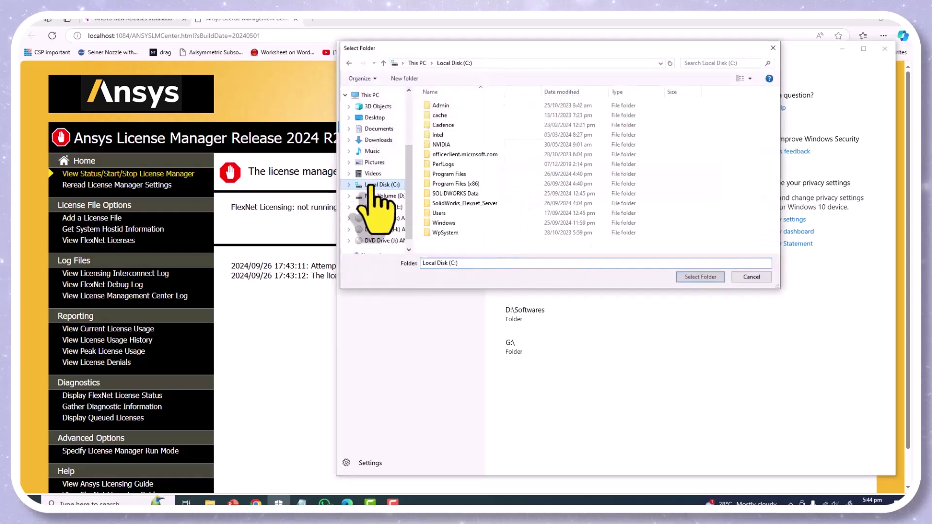
{"action": "double_click", "coordinate": [455, 174]}
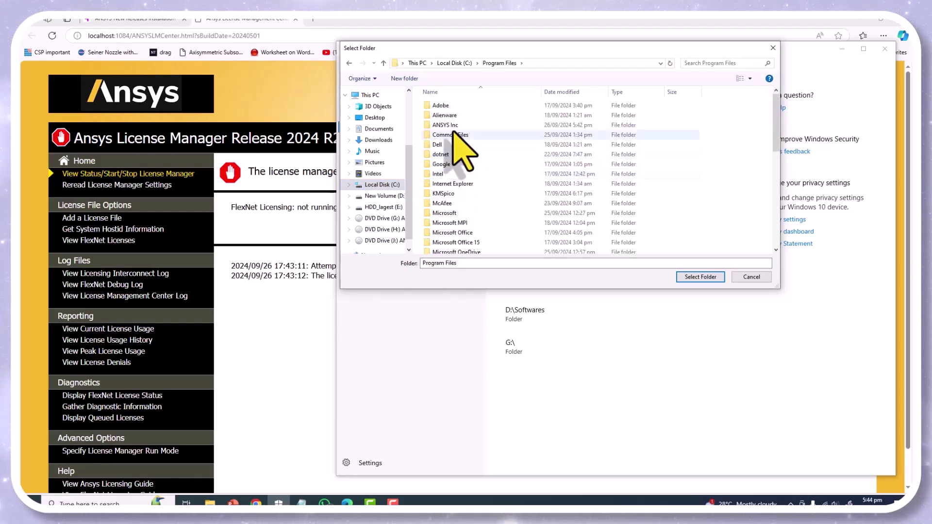
{"action": "left_click", "coordinate": [451, 126]}
{"action": "left_click", "coordinate": [693, 276]}
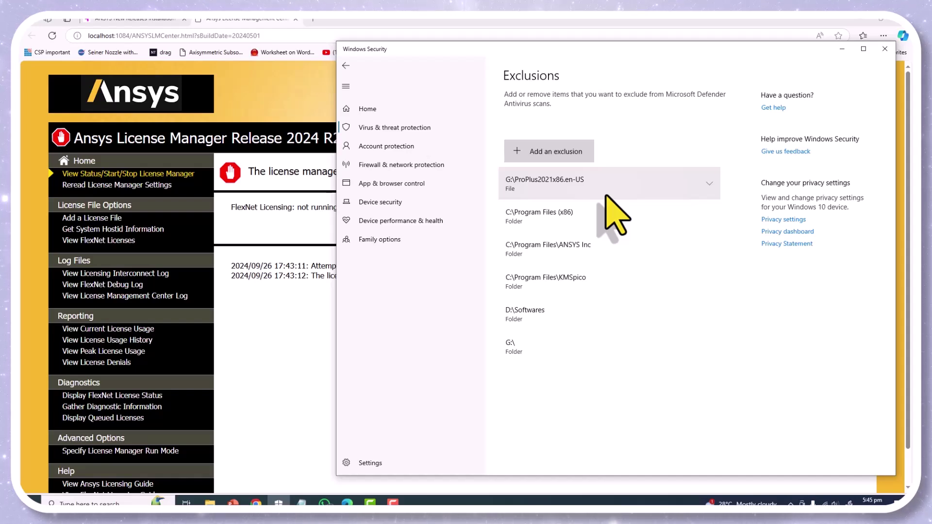
{"action": "left_click", "coordinate": [887, 50]}
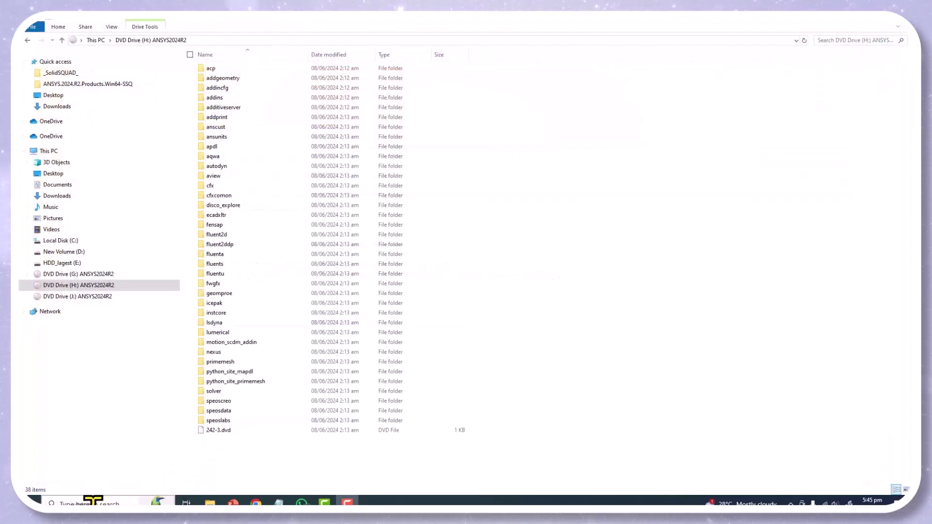
- Find and open the ANSYS License Management Center and display the system hostid information
{"action": "left_click", "coordinate": [94, 503]}
{"action": "type", "text": "ansys"}
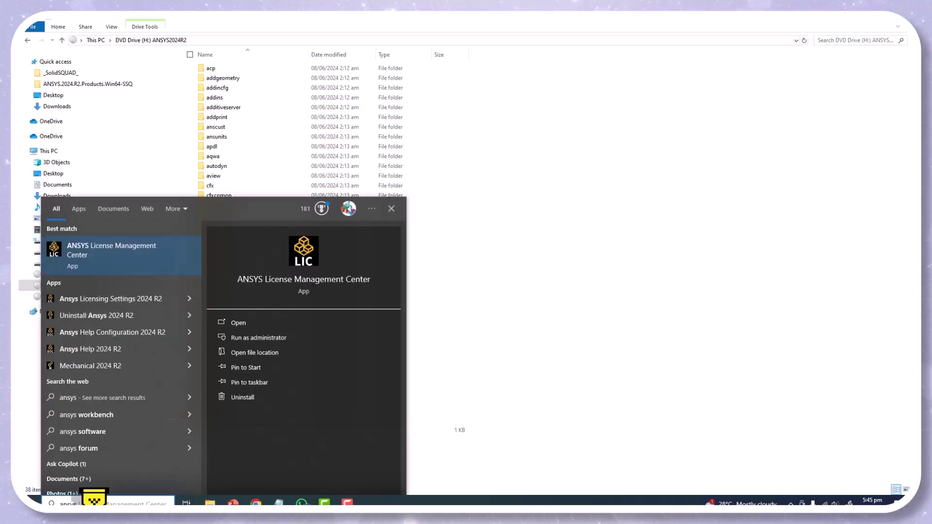
{"action": "left_click", "coordinate": [106, 258]}
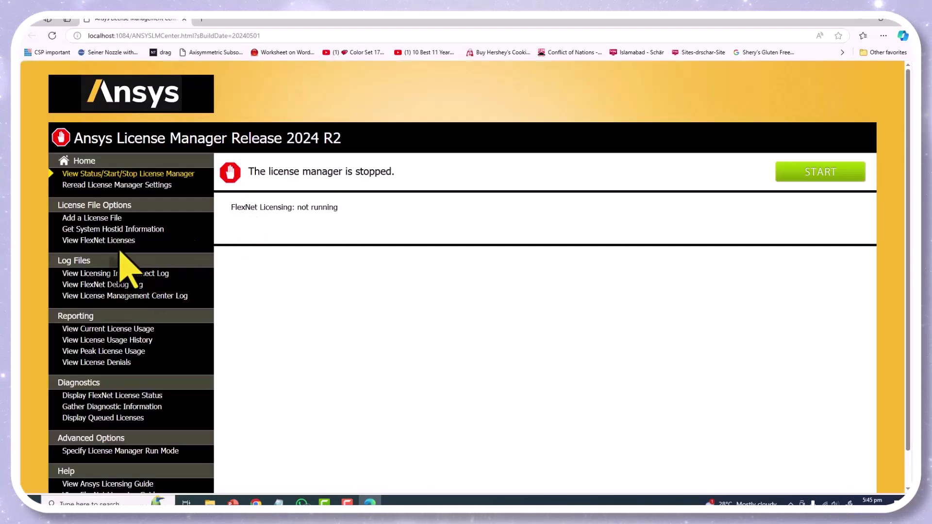
{"action": "left_click", "coordinate": [96, 230]}
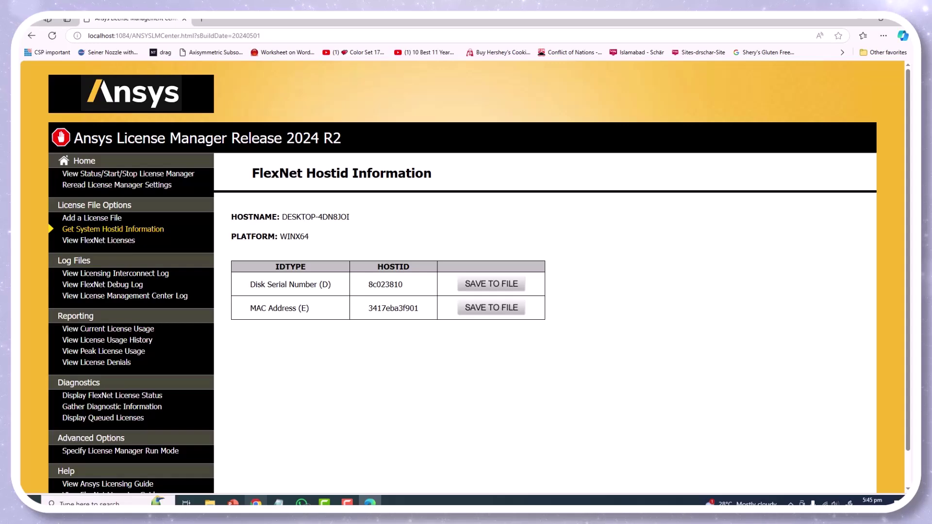
{"action": "left_click", "coordinate": [279, 504]}
{"action": "left_click", "coordinate": [279, 504]}
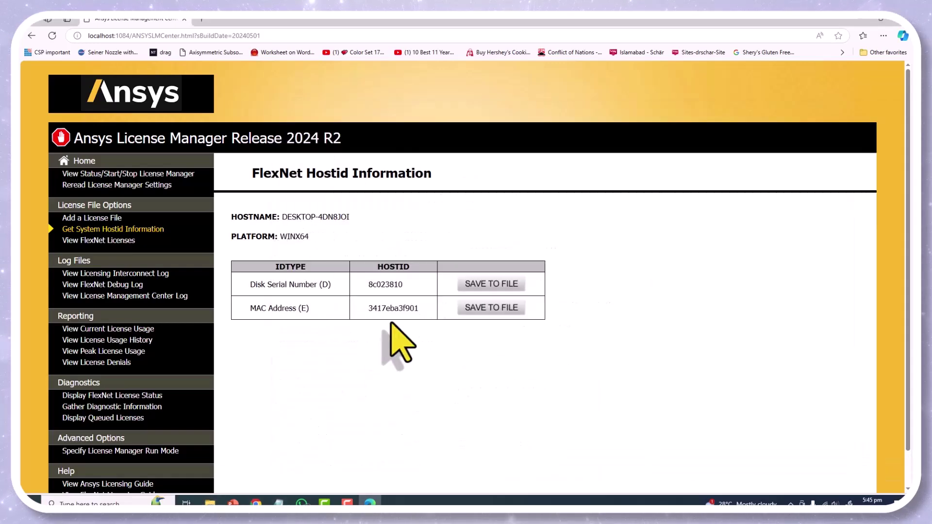
- Copy the HOSTID value of the MAC Address (E) row
{"action": "left_click_drag", "start_coordinate": [367, 307], "coordinate": [420, 309]}
{"action": "right_click", "coordinate": [411, 309]}
{"action": "left_click", "coordinate": [442, 316]}
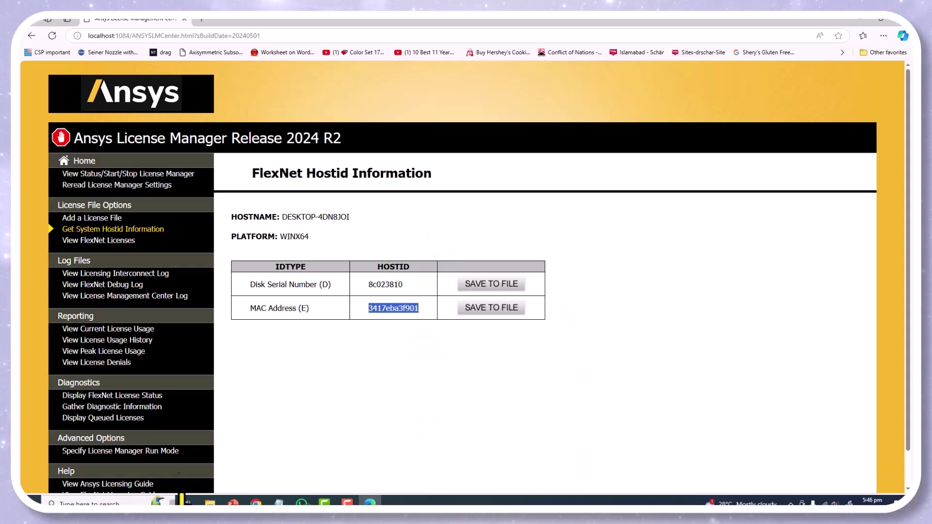
- Switch to File Explorer and open the license text file in the inner _SolidSQUAD_ folder
{"action": "key", "text": "alt+Tab"}
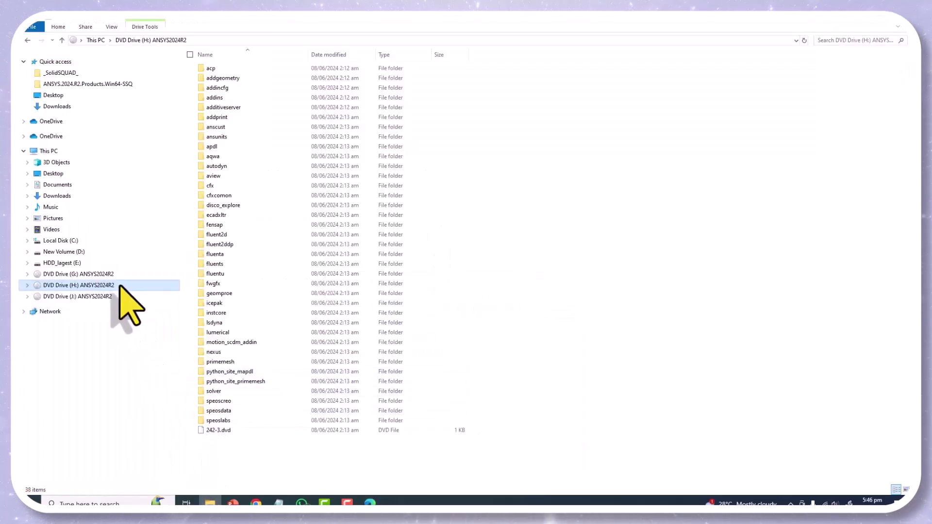
{"action": "left_click", "coordinate": [58, 73]}
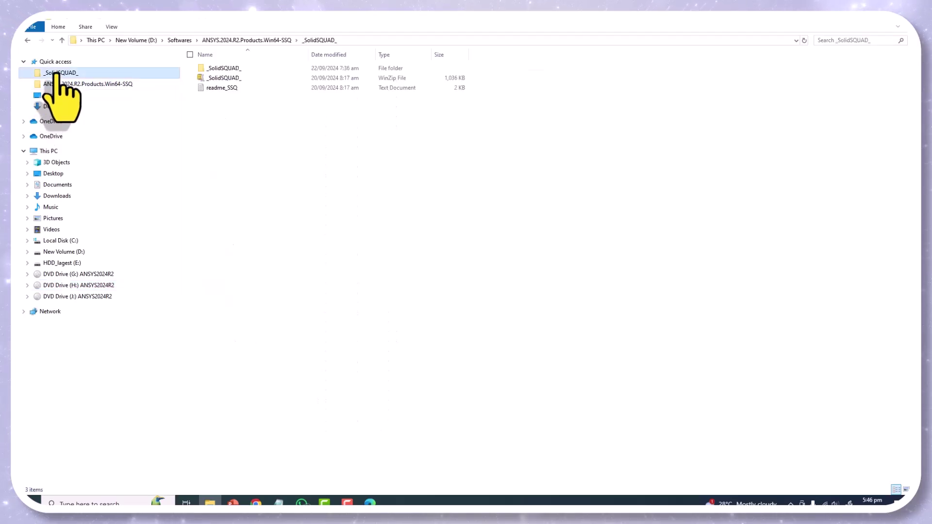
{"action": "double_click", "coordinate": [224, 69]}
{"action": "double_click", "coordinate": [231, 88]}
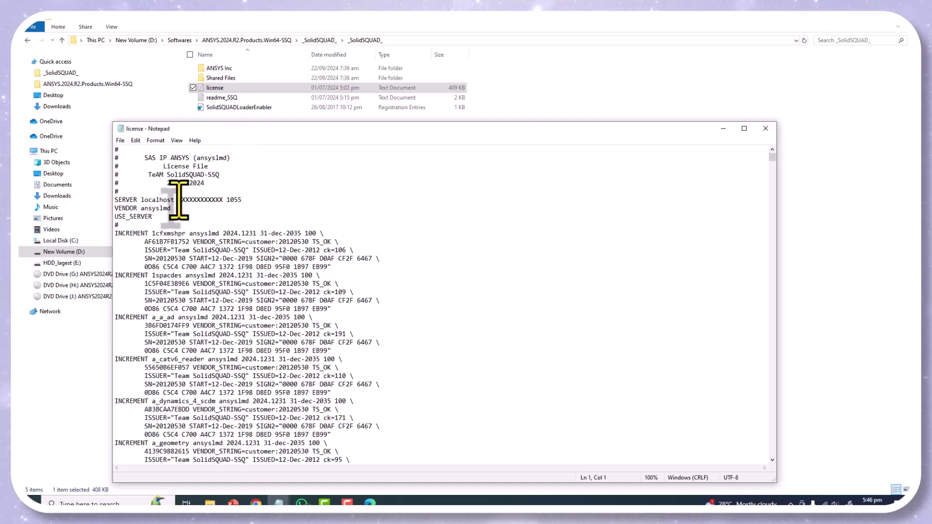
- Replace the XXXXXXXXXXXX placeholder in the SERVER localhost line with the copied MAC address host ID
{"action": "left_click_drag", "start_coordinate": [179, 200], "coordinate": [223, 200]}
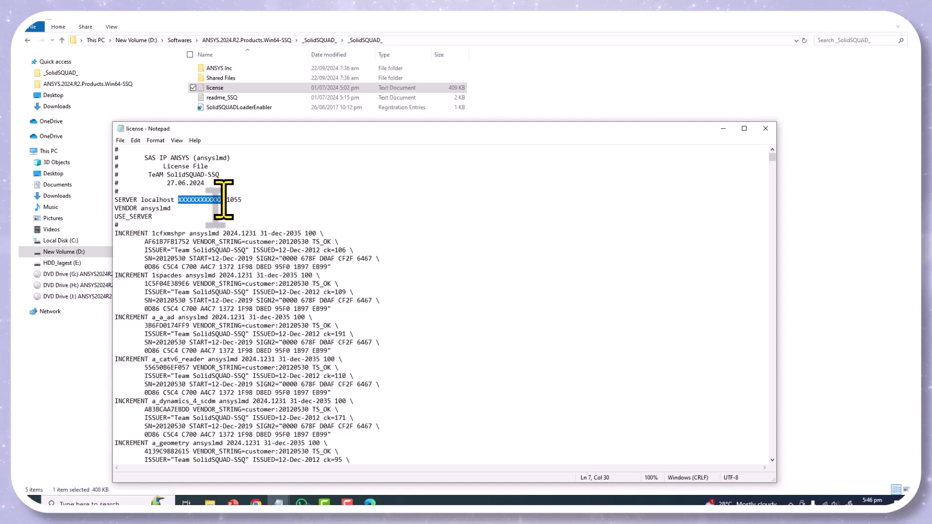
{"action": "right_click", "coordinate": [213, 204]}
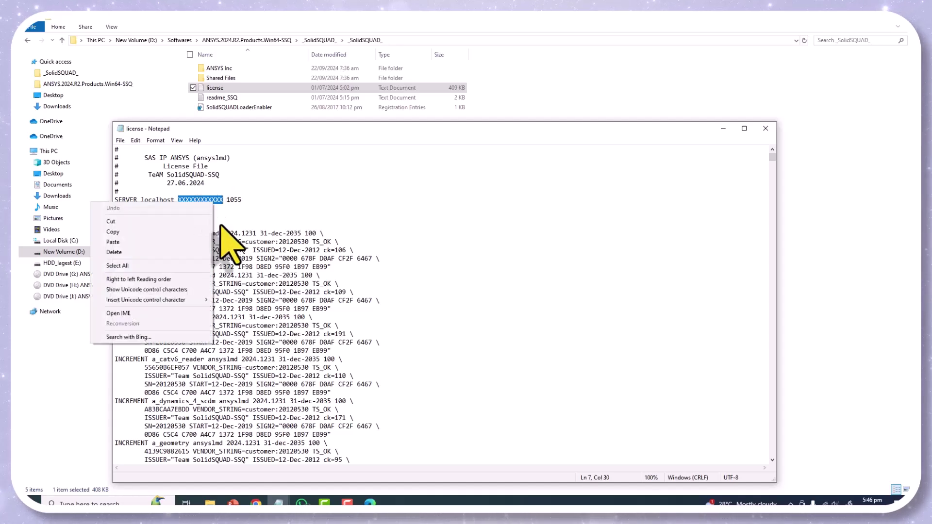
{"action": "left_click", "coordinate": [114, 241]}
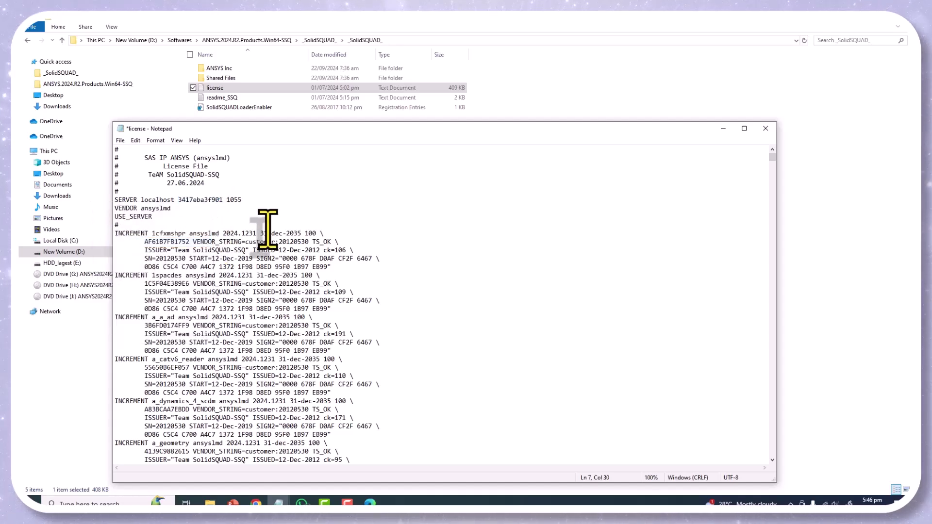
- Save the edited file as license in C:\Program Files\ANSYS Inc, replacing the existing license.txt, and close it
{"action": "left_click", "coordinate": [120, 141]}
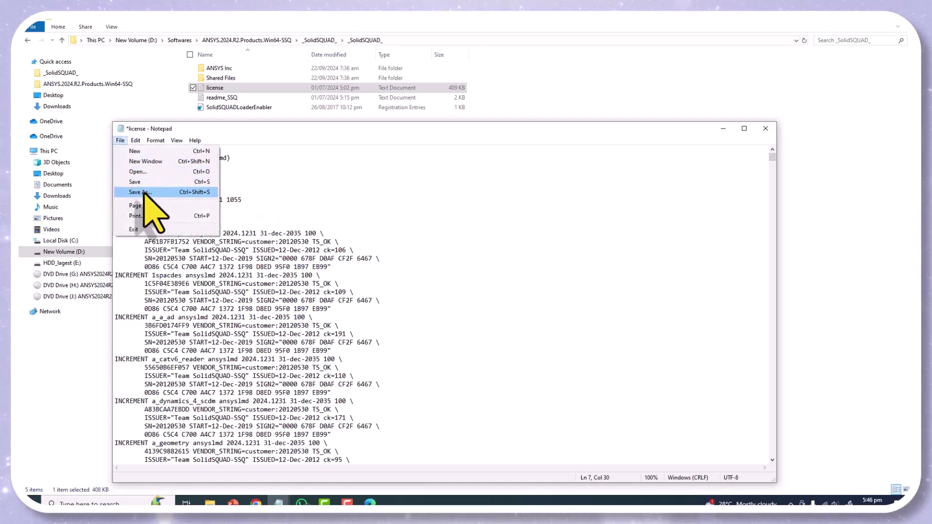
{"action": "left_click", "coordinate": [144, 193]}
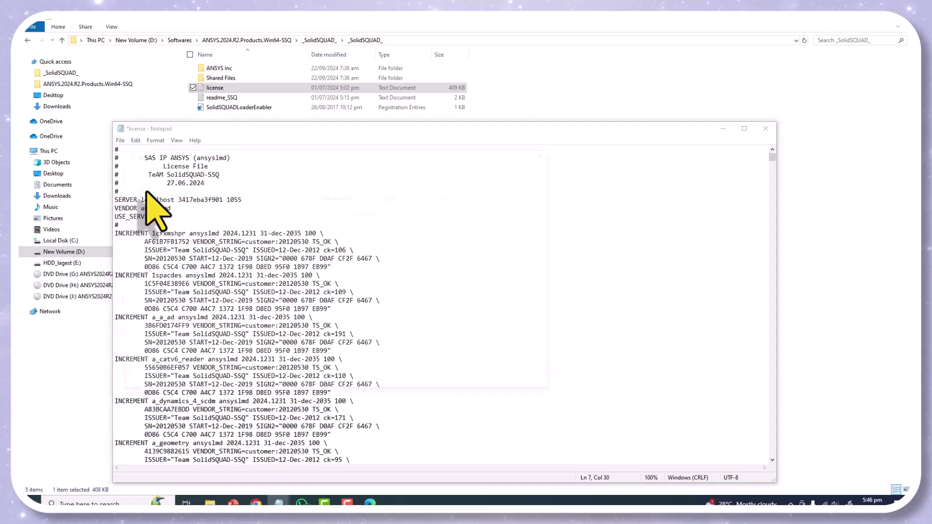
{"action": "left_click", "coordinate": [155, 330]}
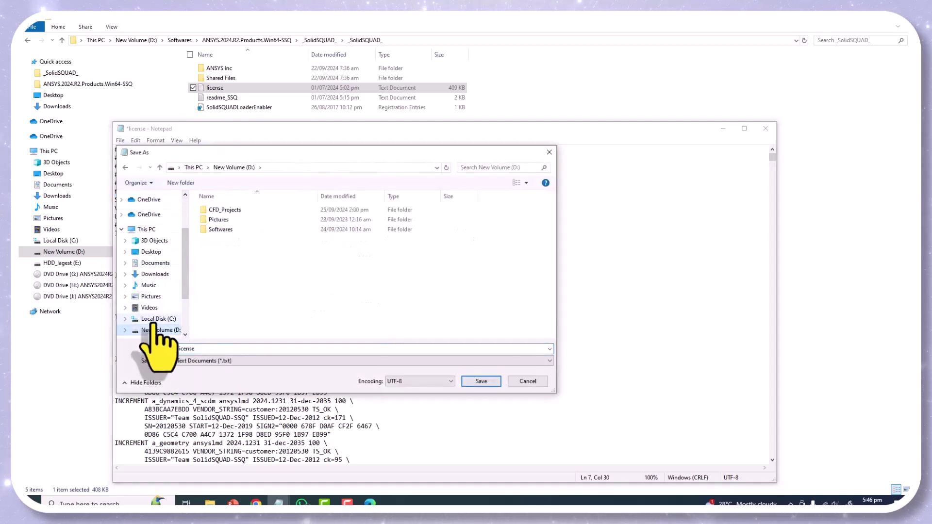
{"action": "left_click", "coordinate": [158, 319]}
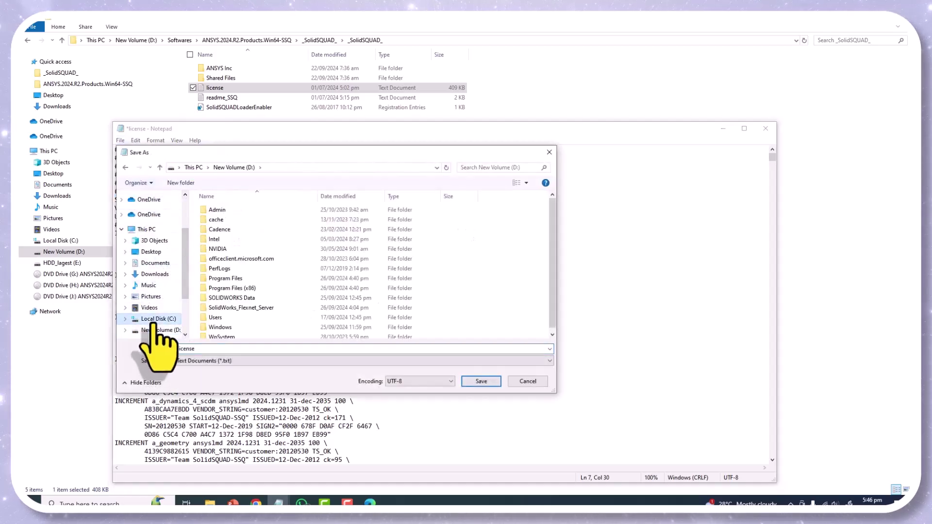
{"action": "double_click", "coordinate": [230, 278]}
{"action": "left_click", "coordinate": [225, 229]}
{"action": "double_click", "coordinate": [223, 230]}
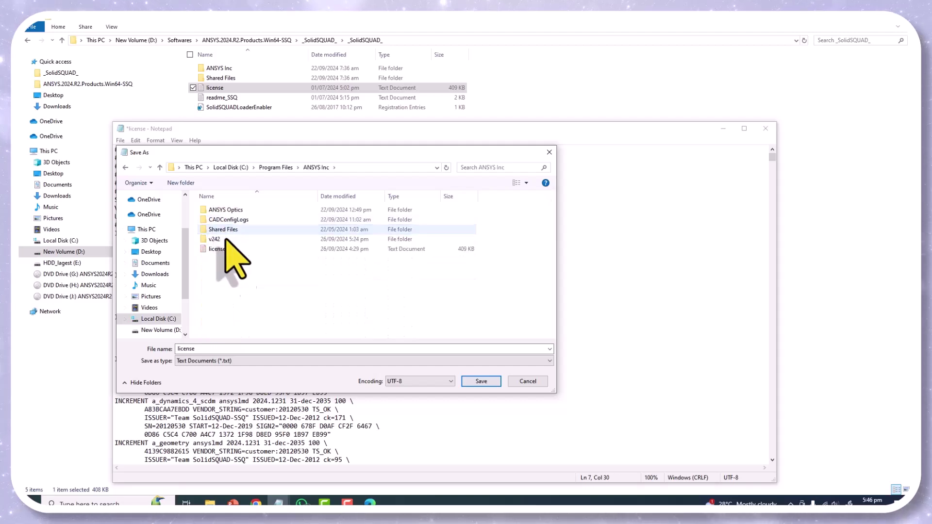
{"action": "left_click", "coordinate": [481, 381]}
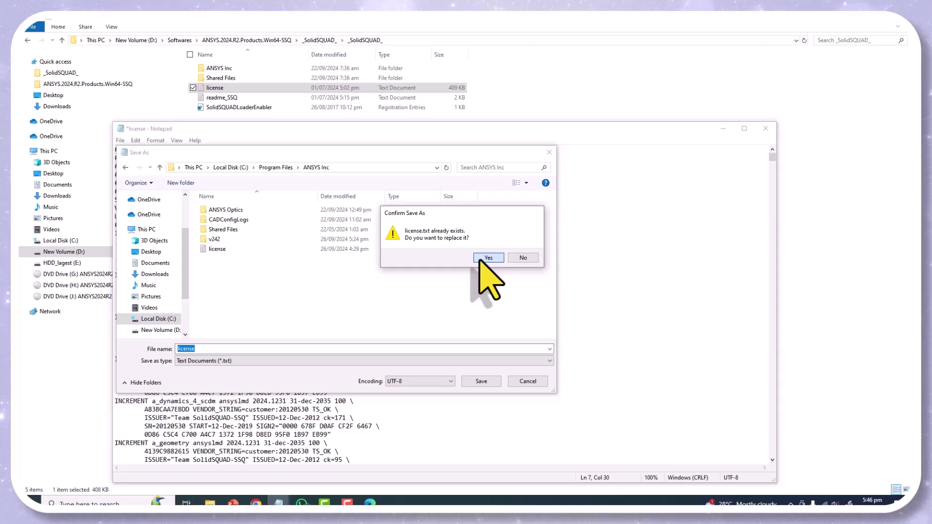
{"action": "left_click", "coordinate": [481, 260]}
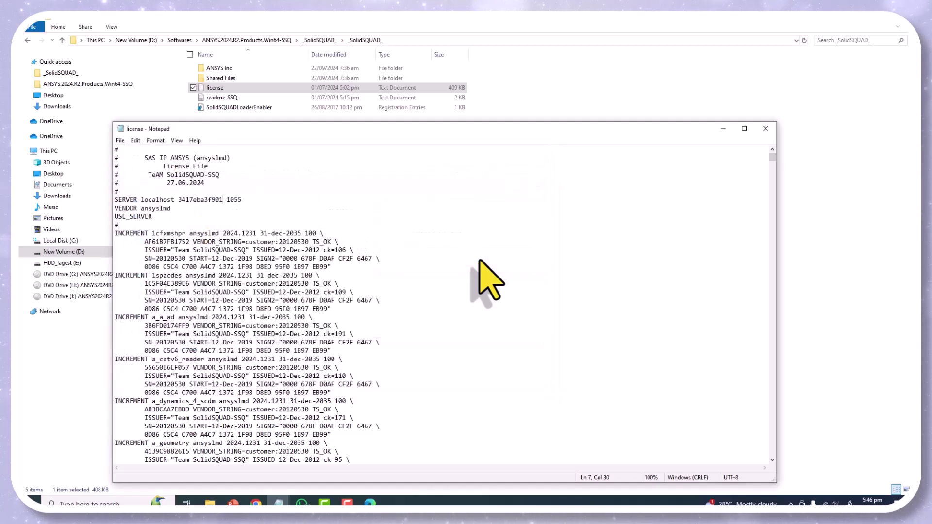
{"action": "left_click", "coordinate": [765, 129]}
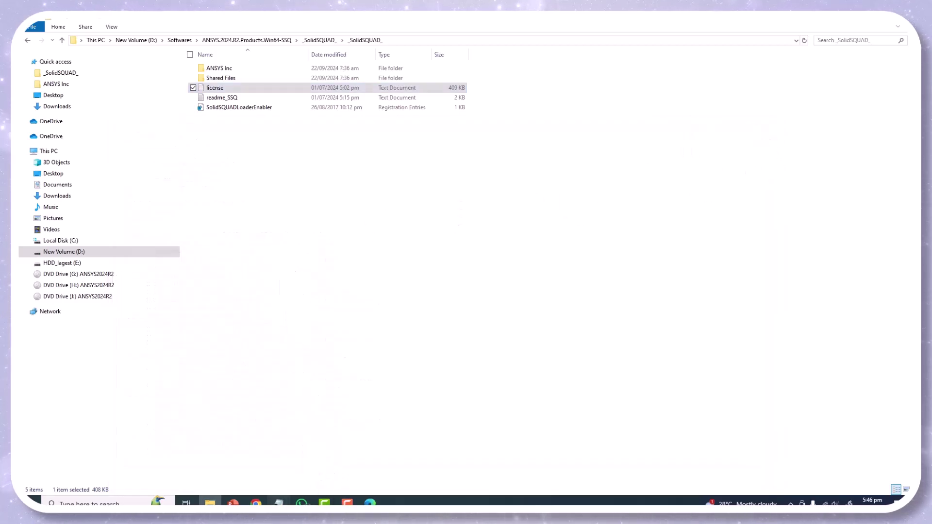
- Switch to the Ansys License Management Center and add license.txt from C:\Program Files\ANSYS Inc as the license file
{"action": "left_click", "coordinate": [278, 503]}
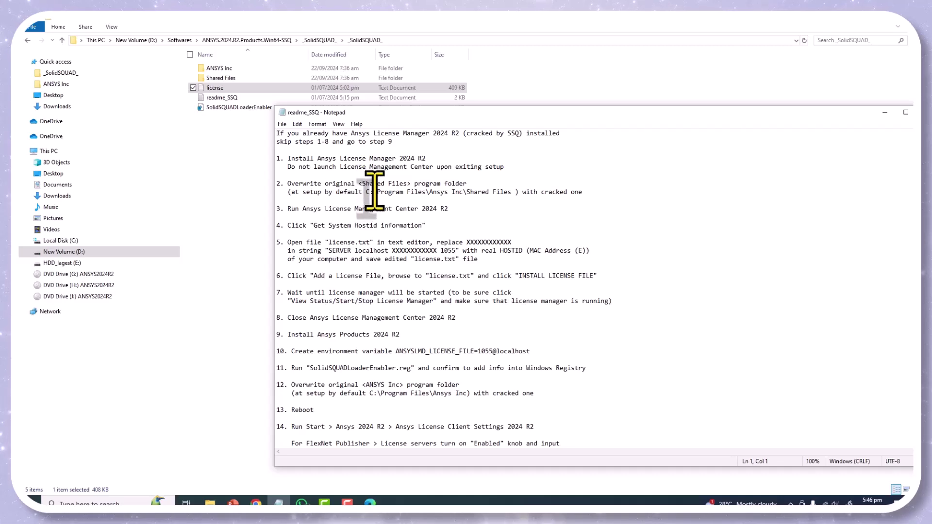
{"action": "left_click", "coordinate": [370, 503]}
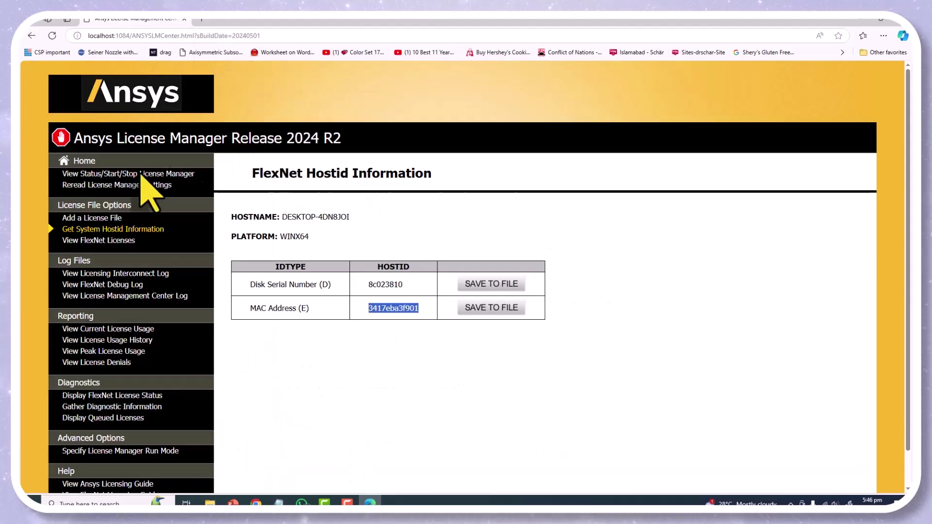
{"action": "left_click", "coordinate": [90, 218]}
{"action": "left_click", "coordinate": [293, 176]}
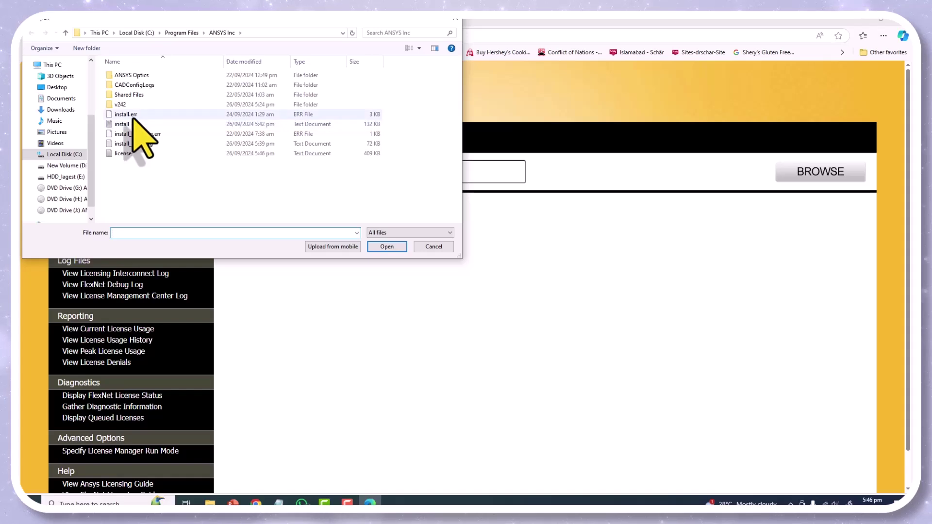
{"action": "left_click", "coordinate": [127, 154]}
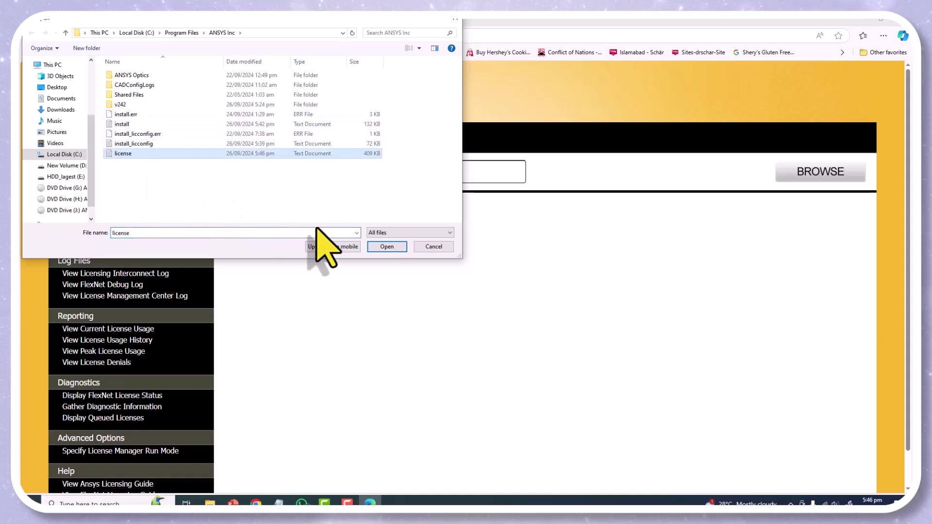
{"action": "left_click", "coordinate": [386, 247]}
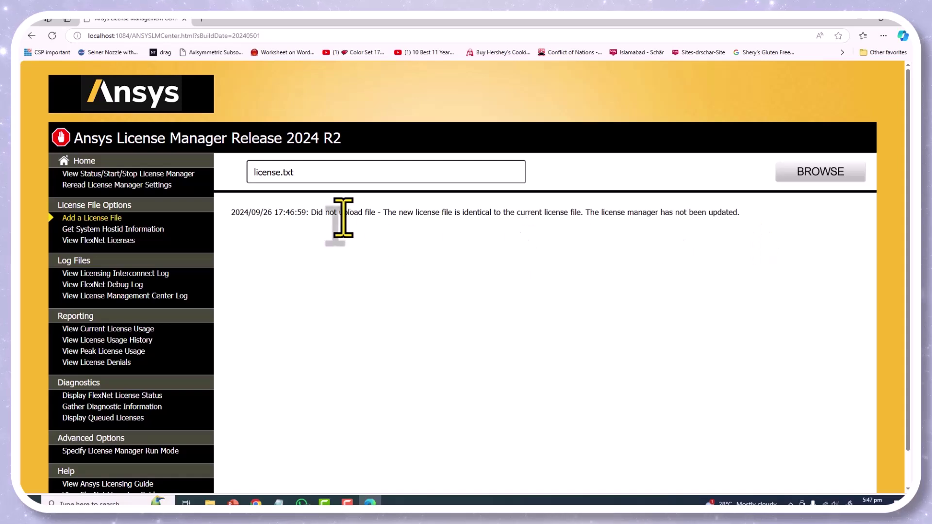
- Start the license manager from its status page and close the License Management Center
{"action": "left_click", "coordinate": [81, 174]}
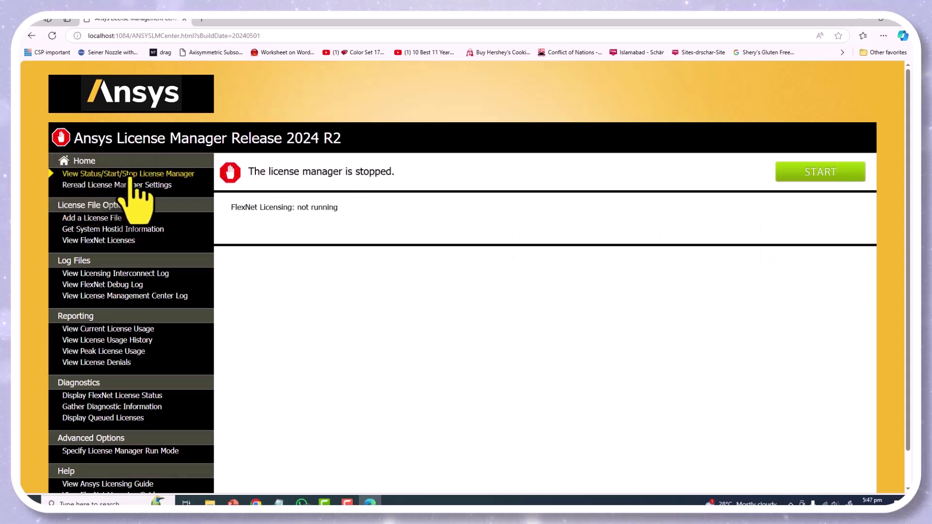
{"action": "left_click", "coordinate": [826, 175]}
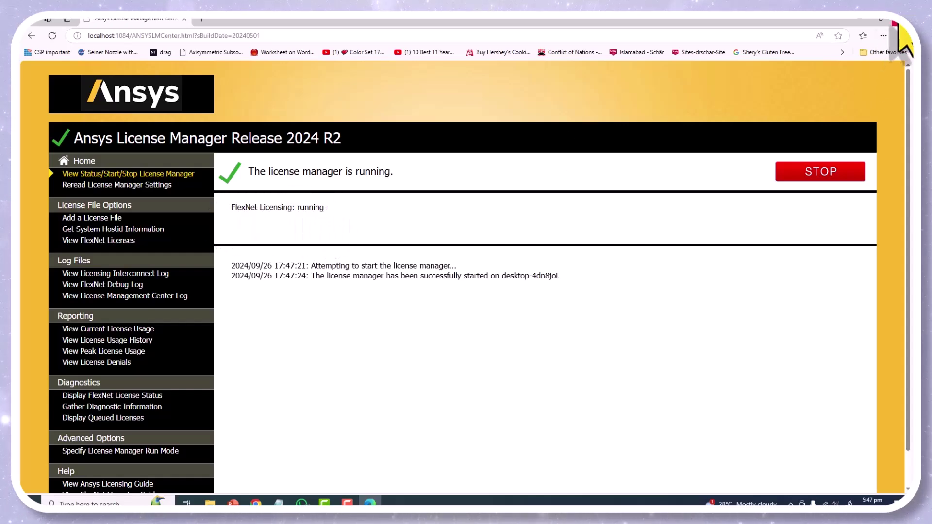
{"action": "left_click", "coordinate": [883, 22]}
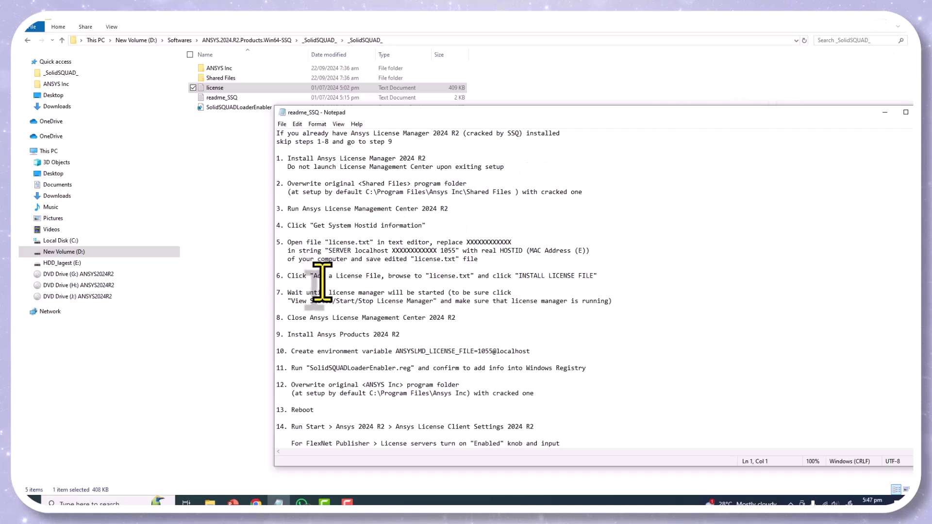
- Review the readme up to step 9, Install Ansys Products 2024 R2, and run setup from DVD Drive (G:)
{"action": "left_click_drag", "start_coordinate": [455, 318], "coordinate": [301, 154]}
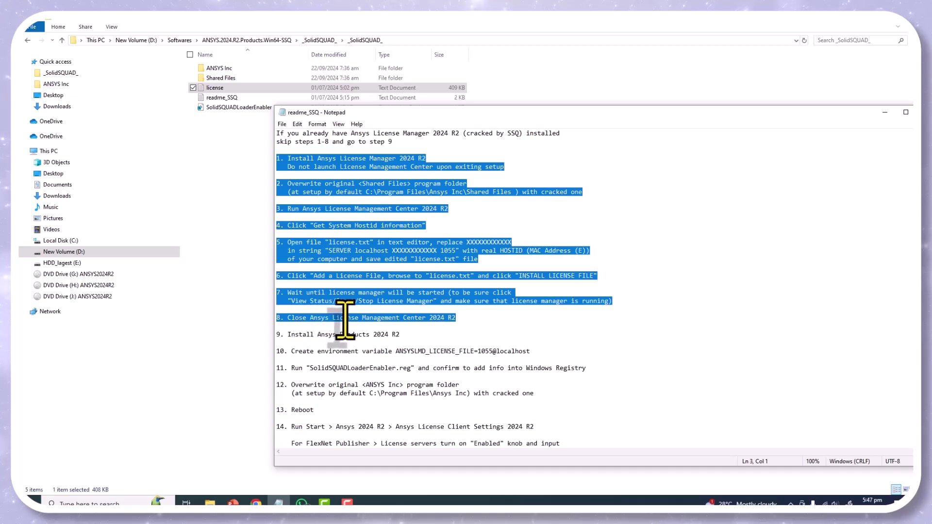
{"action": "left_click", "coordinate": [319, 336]}
{"action": "left_click_drag", "start_coordinate": [284, 334], "coordinate": [412, 335]}
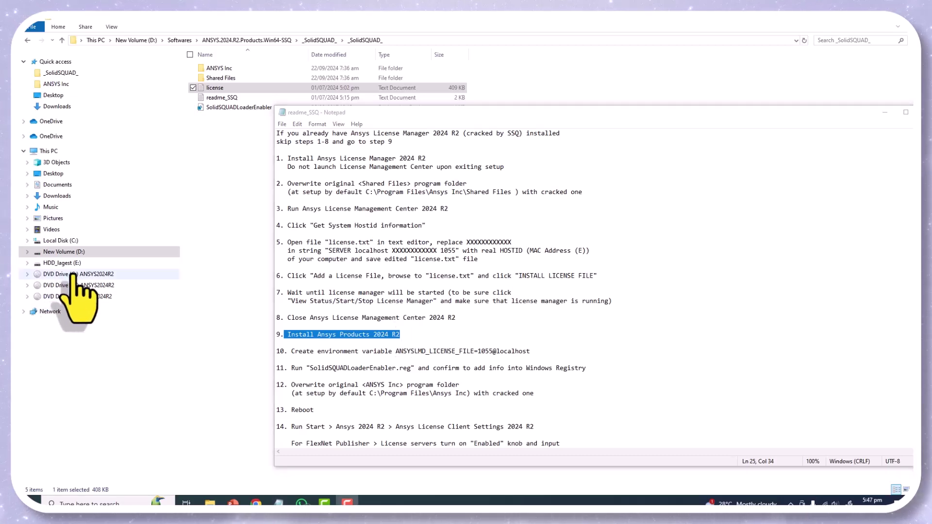
{"action": "left_click", "coordinate": [73, 275]}
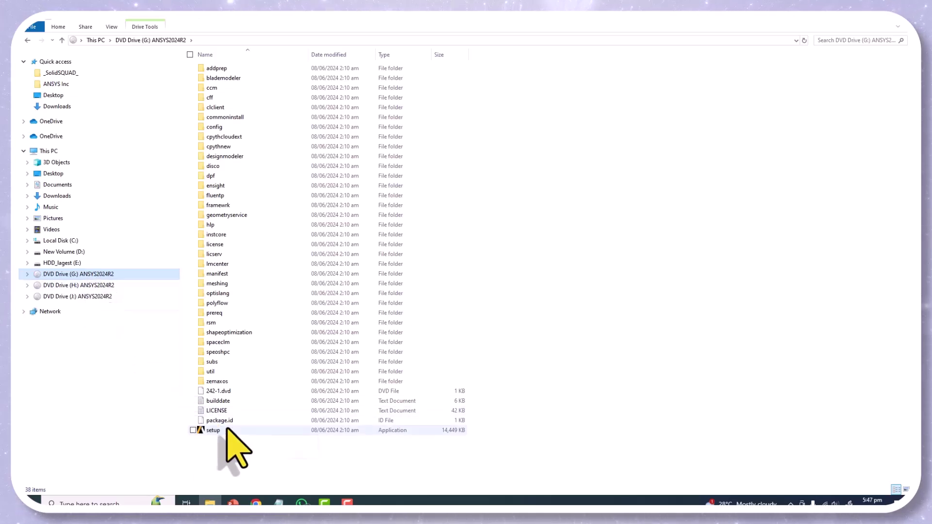
{"action": "double_click", "coordinate": [217, 430]}
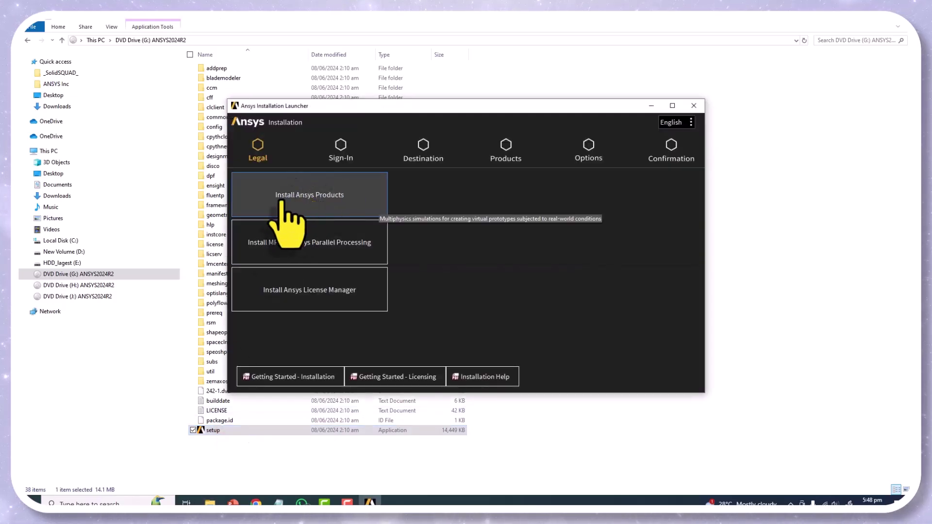
- Start the Ansys Products installation and proceed to product selection with the agreement accepted and C:\Program Files\ANSYS Inc as the directory
{"action": "left_click", "coordinate": [300, 203]}
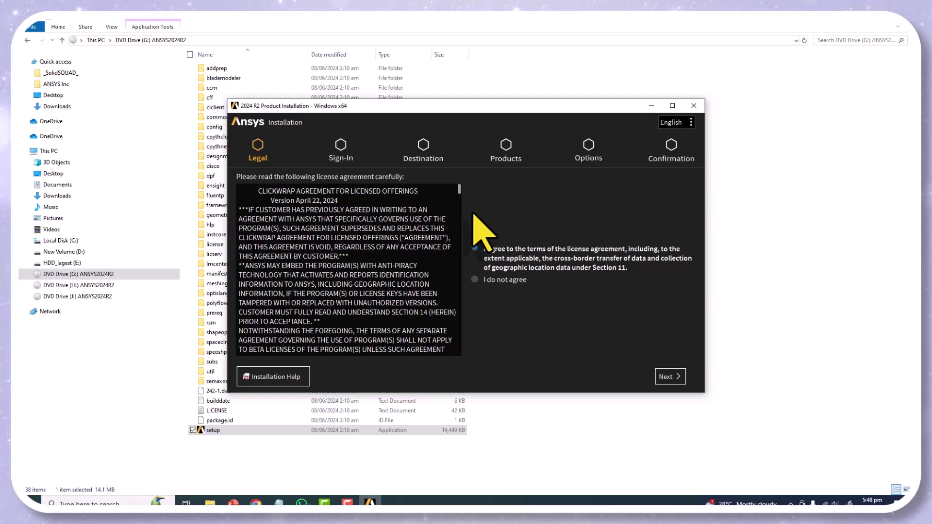
{"action": "left_click", "coordinate": [666, 377]}
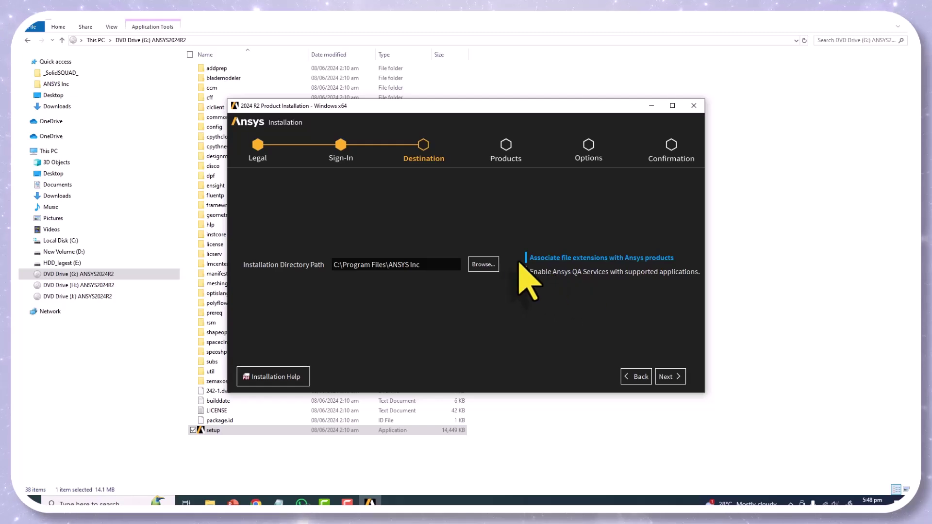
{"action": "left_click", "coordinate": [673, 381]}
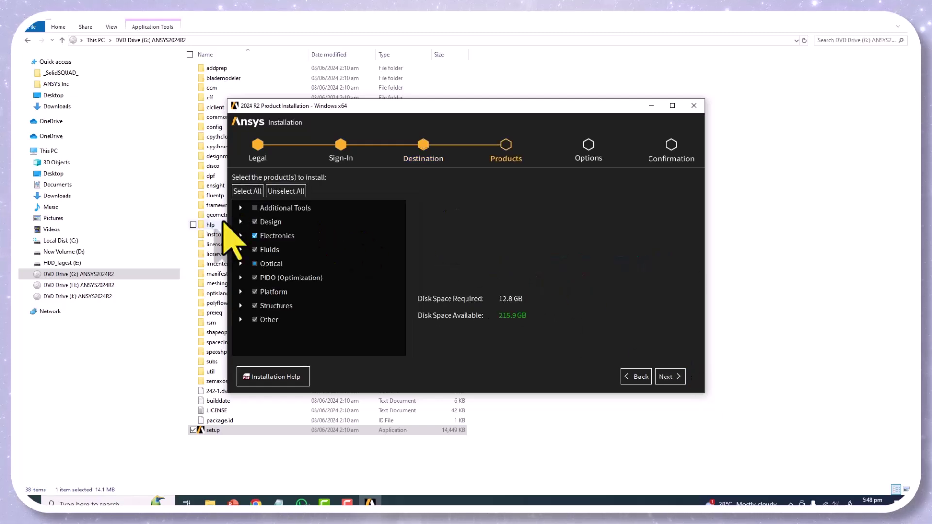
- Expand the Design, Electronics and Fluids groups to review their products, and exclude Optical from the installation
{"action": "left_click", "coordinate": [240, 223]}
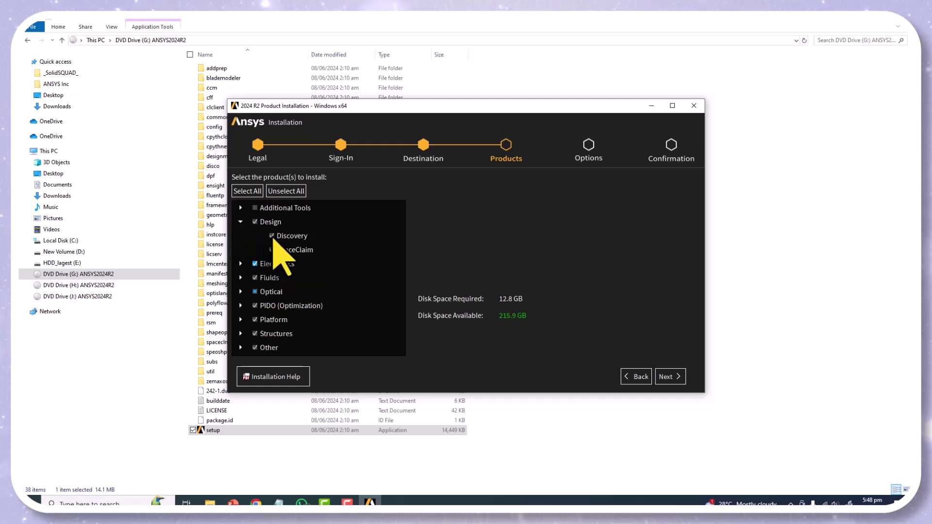
{"action": "left_click", "coordinate": [240, 264]}
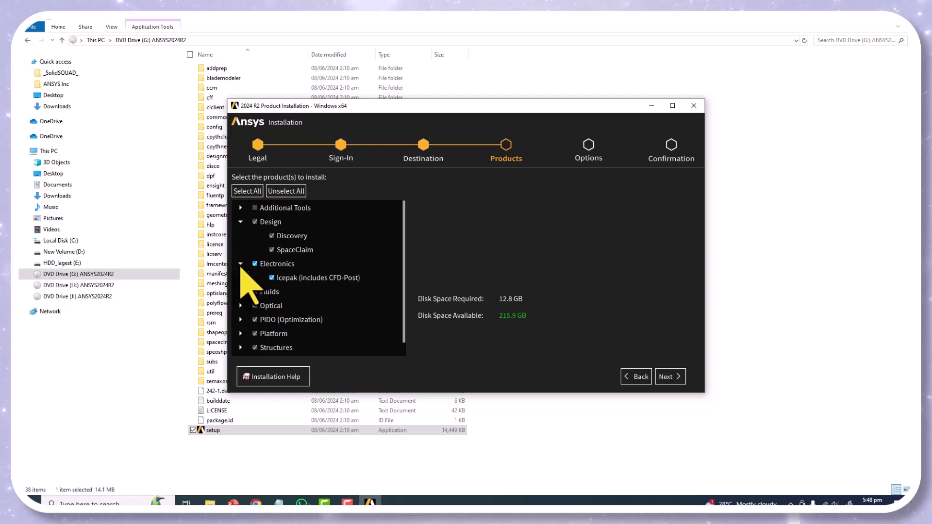
{"action": "scroll", "coordinate": [273, 284], "scroll_direction": "down", "scroll_amount": 1}
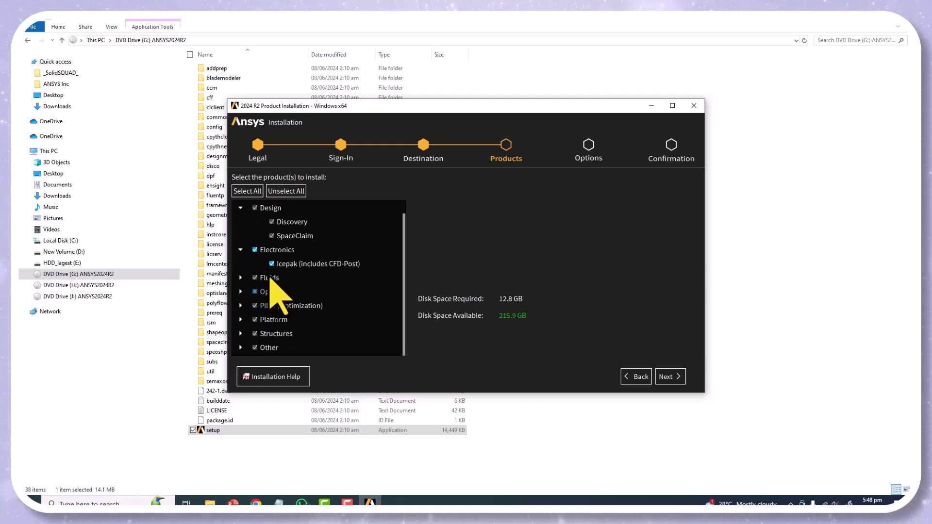
{"action": "left_click", "coordinate": [241, 278]}
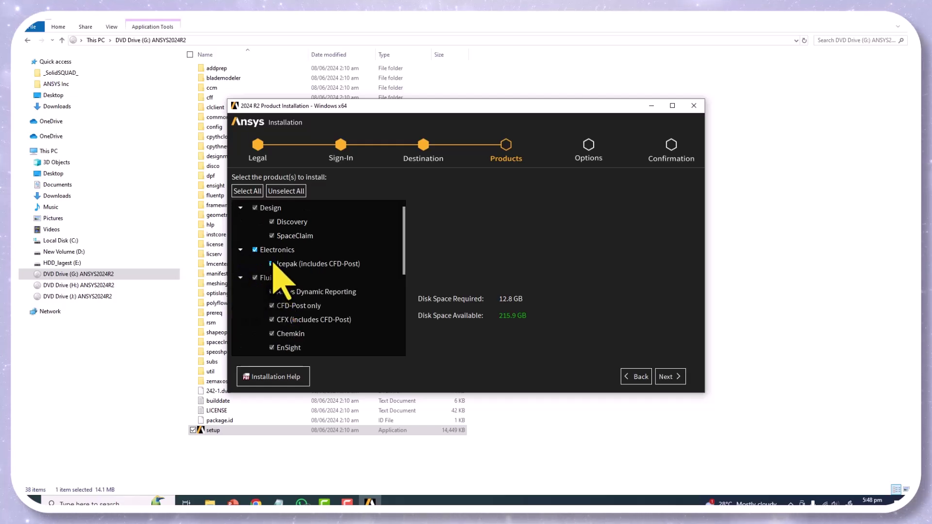
{"action": "scroll", "coordinate": [270, 272], "scroll_direction": "down", "scroll_amount": 4}
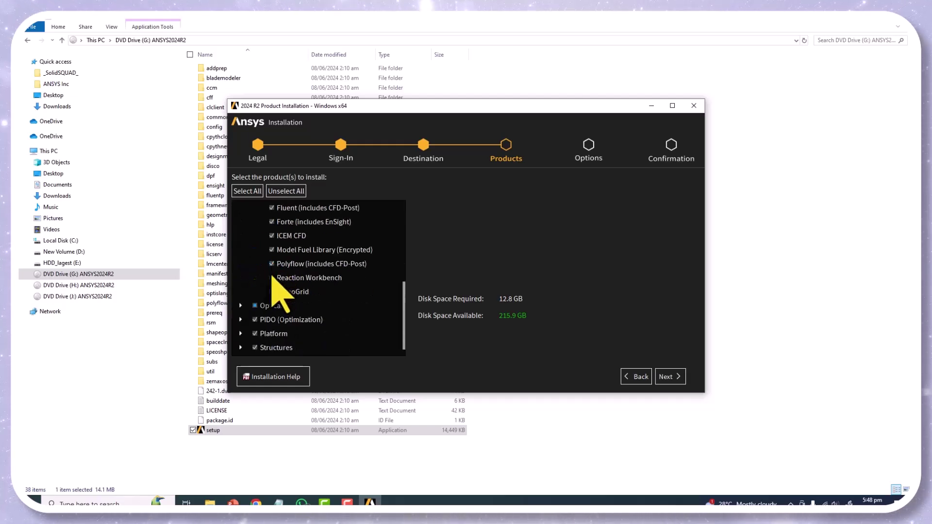
{"action": "left_click", "coordinate": [255, 306]}
{"action": "scroll", "coordinate": [248, 318], "scroll_direction": "down", "scroll_amount": 1}
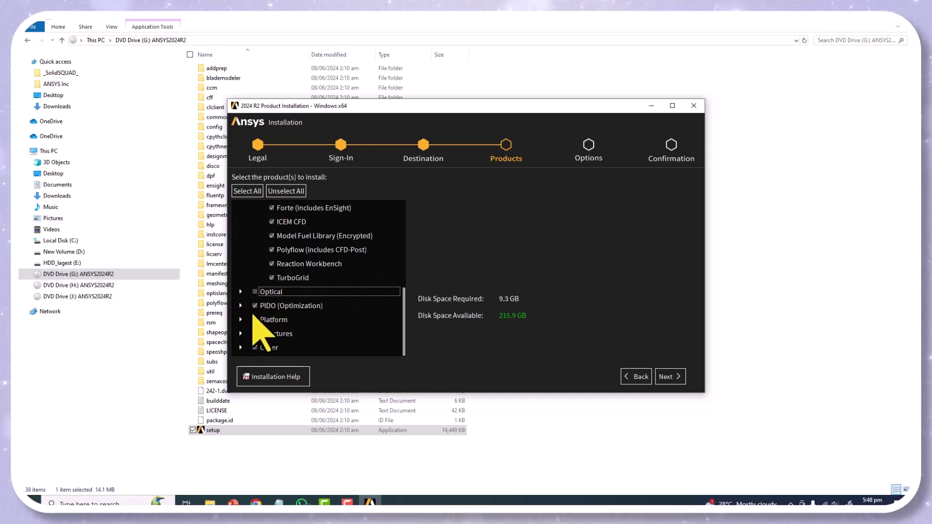
- Exclude Additive, Aqwa, Motion, Sherlock and Sound - SAS in the expanded Structures group
{"action": "scroll", "coordinate": [306, 340], "scroll_direction": "down", "scroll_amount": 3}
{"action": "scroll", "coordinate": [311, 333], "scroll_direction": "up", "scroll_amount": 4}
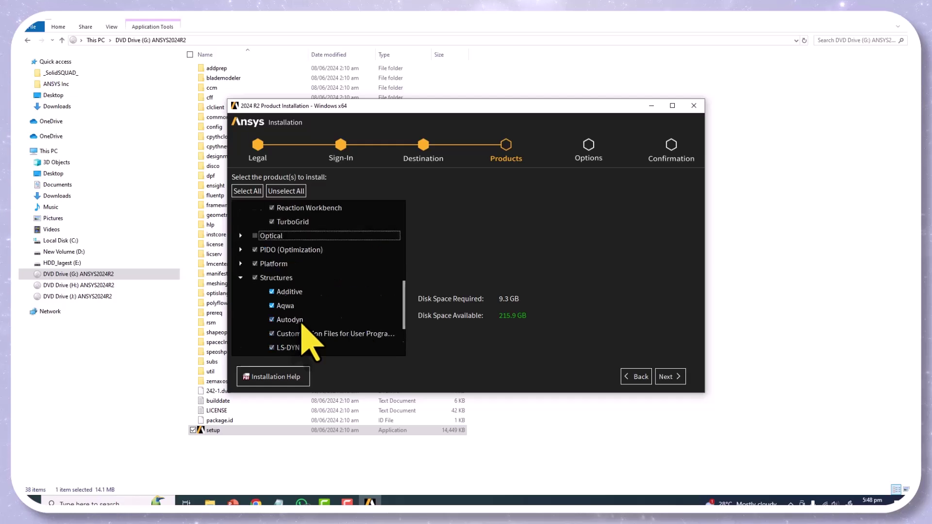
{"action": "scroll", "coordinate": [305, 321], "scroll_direction": "down", "scroll_amount": 3}
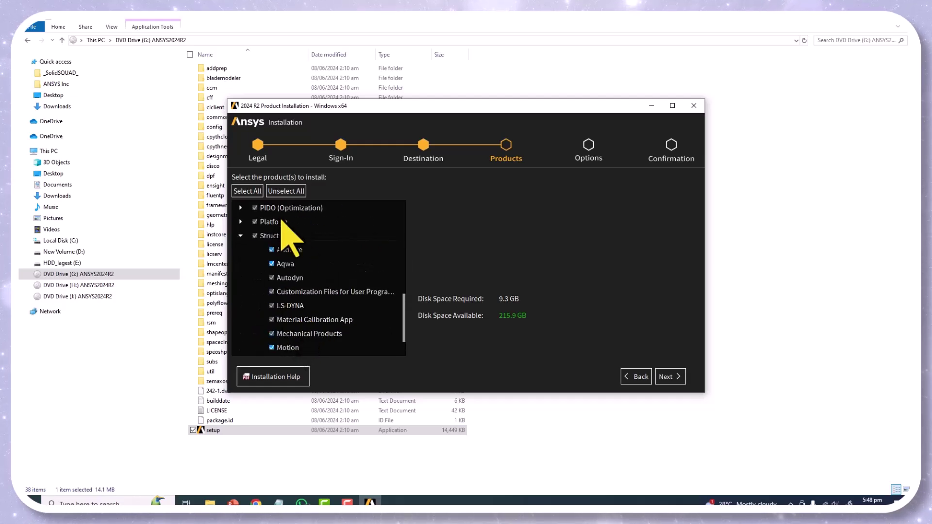
{"action": "scroll", "coordinate": [311, 257], "scroll_direction": "up", "scroll_amount": 2}
{"action": "scroll", "coordinate": [315, 278], "scroll_direction": "up", "scroll_amount": 1}
{"action": "scroll", "coordinate": [320, 288], "scroll_direction": "down", "scroll_amount": 2}
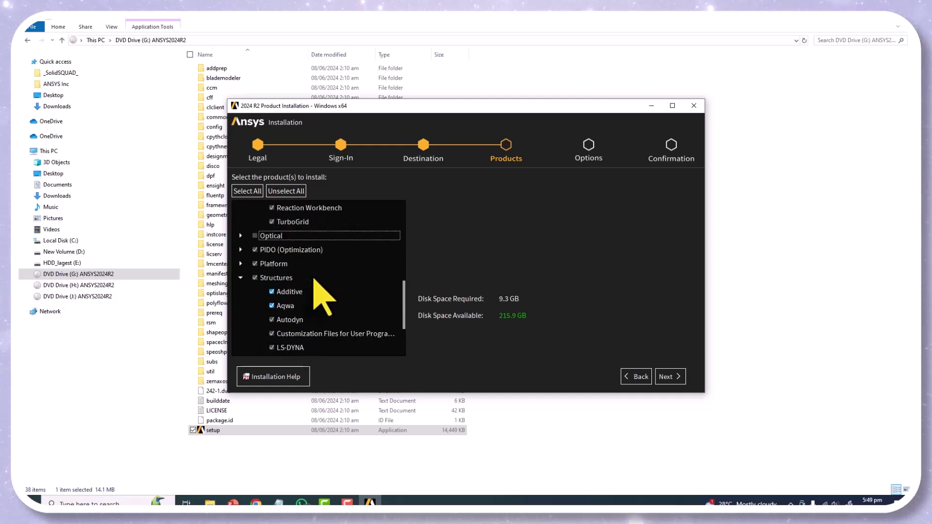
{"action": "left_click", "coordinate": [274, 295]}
{"action": "left_click", "coordinate": [272, 307]}
{"action": "scroll", "coordinate": [345, 311], "scroll_direction": "down", "scroll_amount": 2}
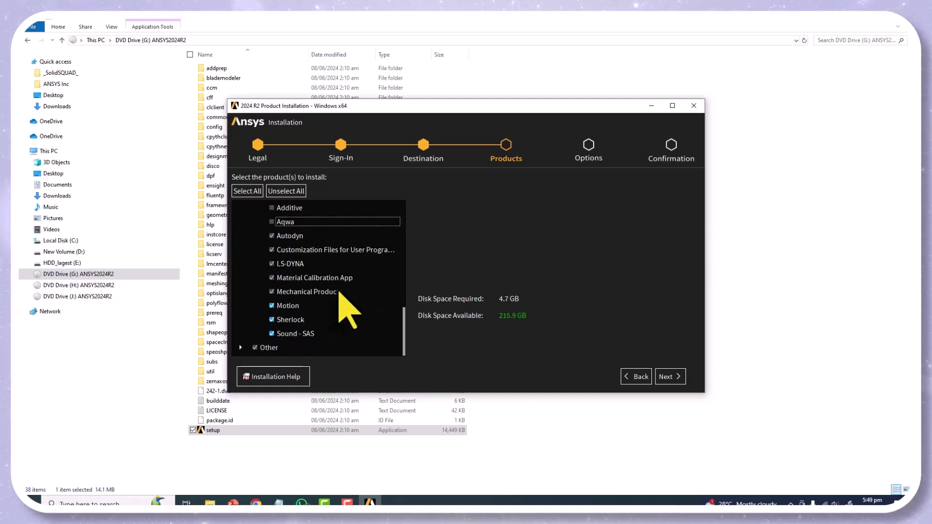
{"action": "left_click", "coordinate": [272, 307]}
{"action": "left_click", "coordinate": [272, 320]}
{"action": "left_click", "coordinate": [271, 334]}
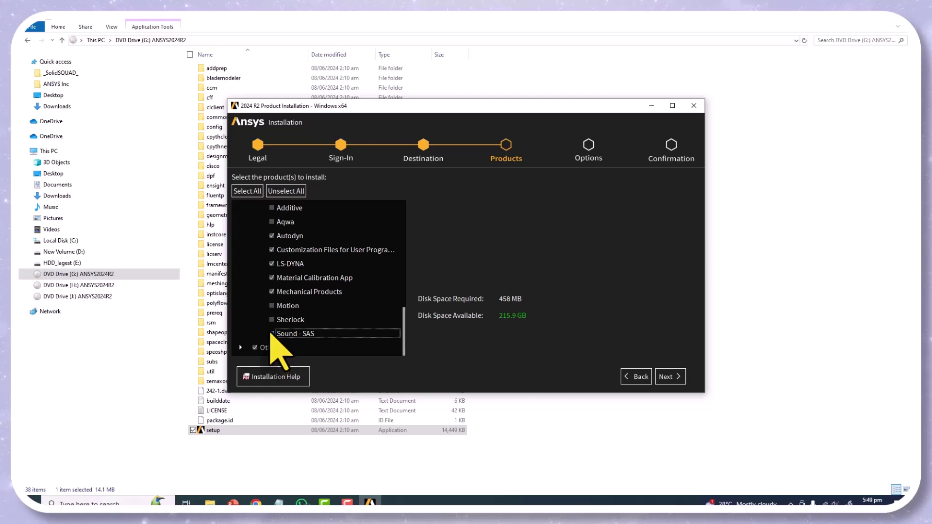
{"action": "scroll", "coordinate": [304, 338], "scroll_direction": "up", "scroll_amount": 10}
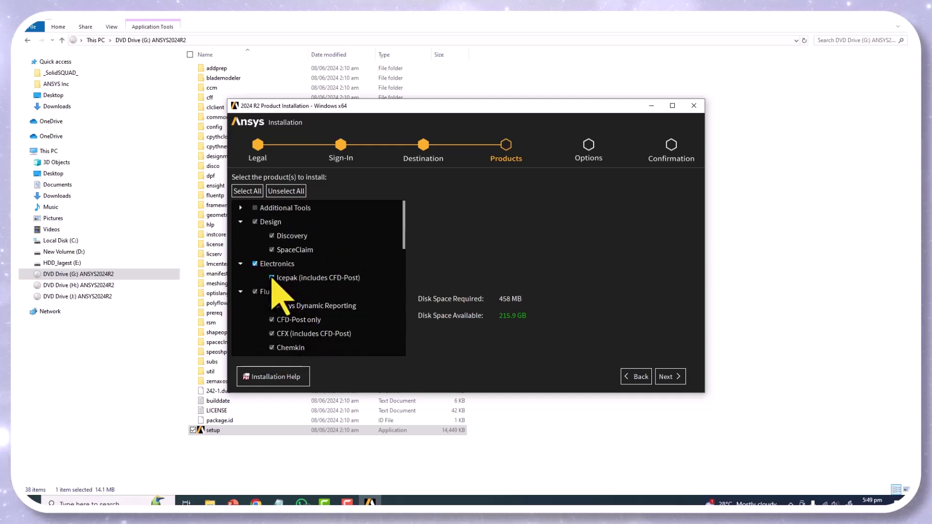
- Keep Icepak (includes CFD-Post) selected, skip configuration of the CAD Geometry interfaces, and start installing the selected products
{"action": "left_click", "coordinate": [272, 278]}
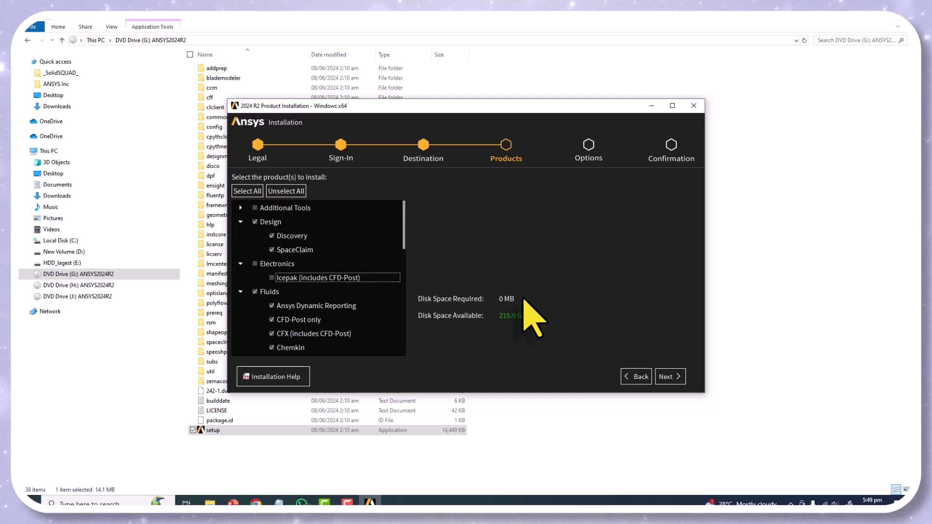
{"action": "left_click", "coordinate": [272, 278]}
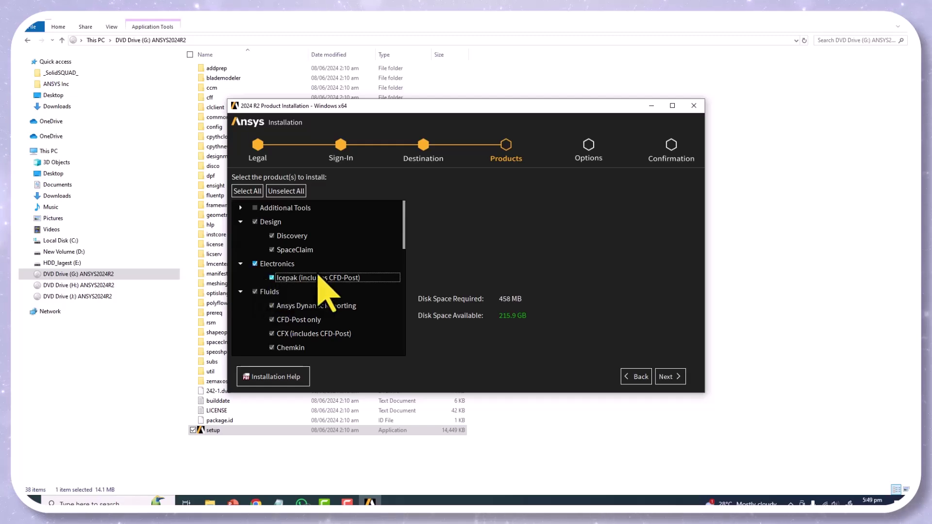
{"action": "left_click", "coordinate": [670, 376]}
{"action": "left_click", "coordinate": [273, 249]}
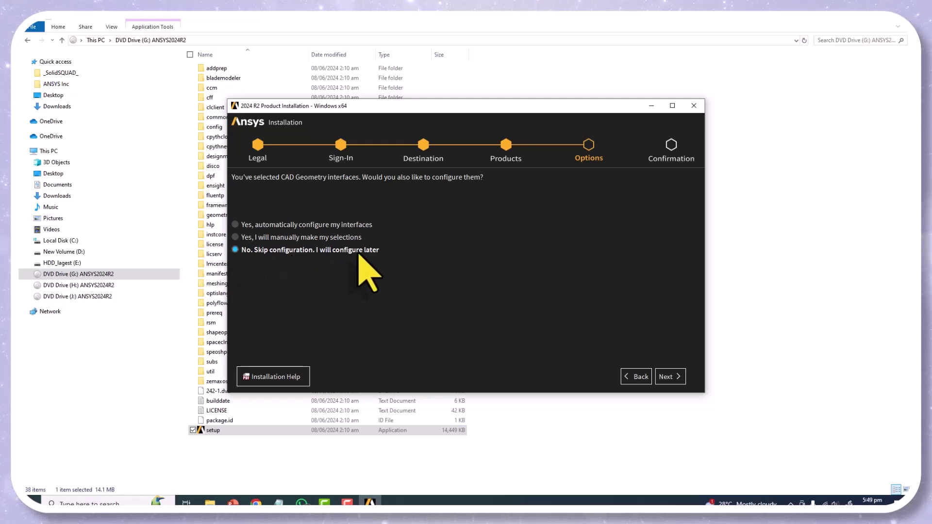
{"action": "left_click", "coordinate": [666, 376]}
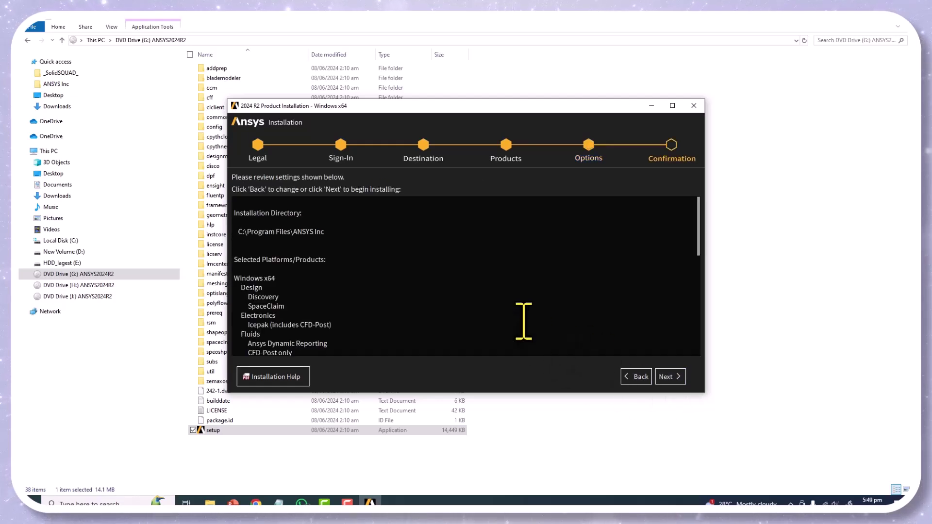
{"action": "left_click", "coordinate": [668, 377]}
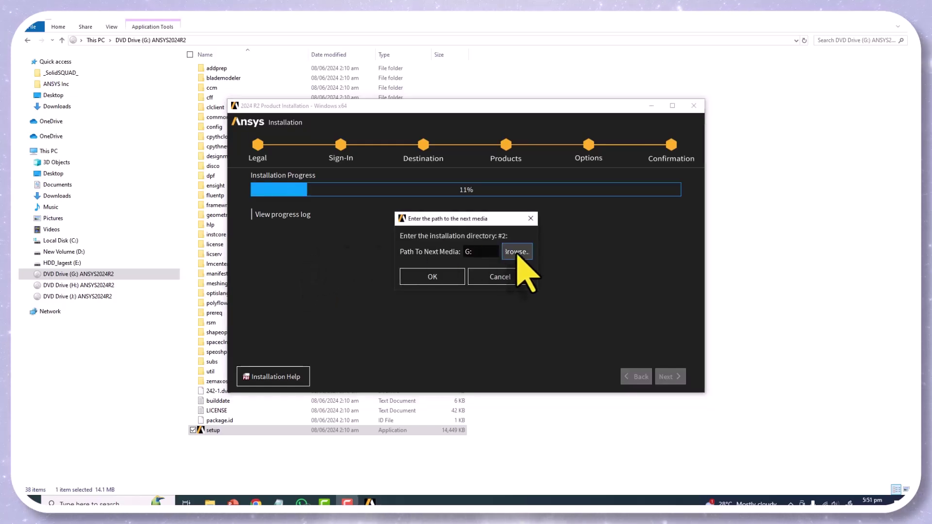
- Try DVD Drive (H:) as the path for installation media #2
{"action": "left_click", "coordinate": [517, 252]}
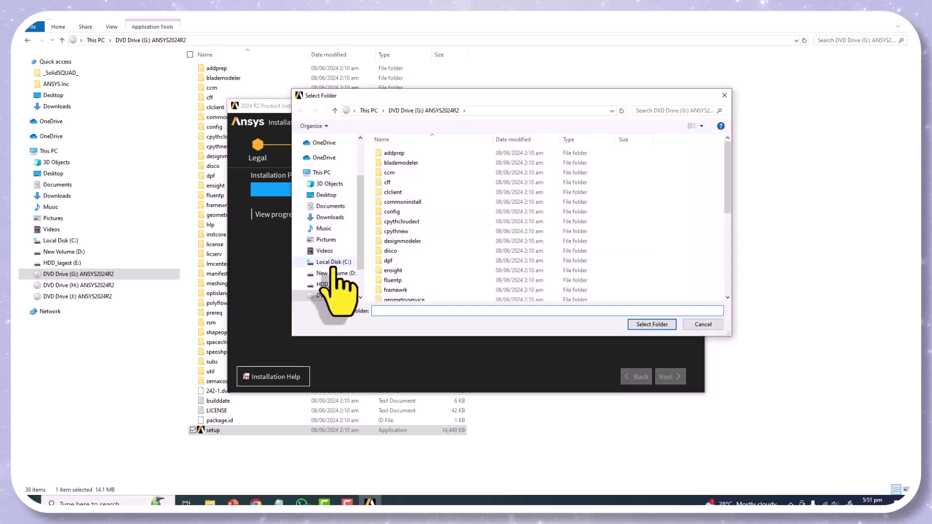
{"action": "scroll", "coordinate": [352, 287], "scroll_direction": "down", "scroll_amount": 1}
{"action": "left_click", "coordinate": [335, 277]}
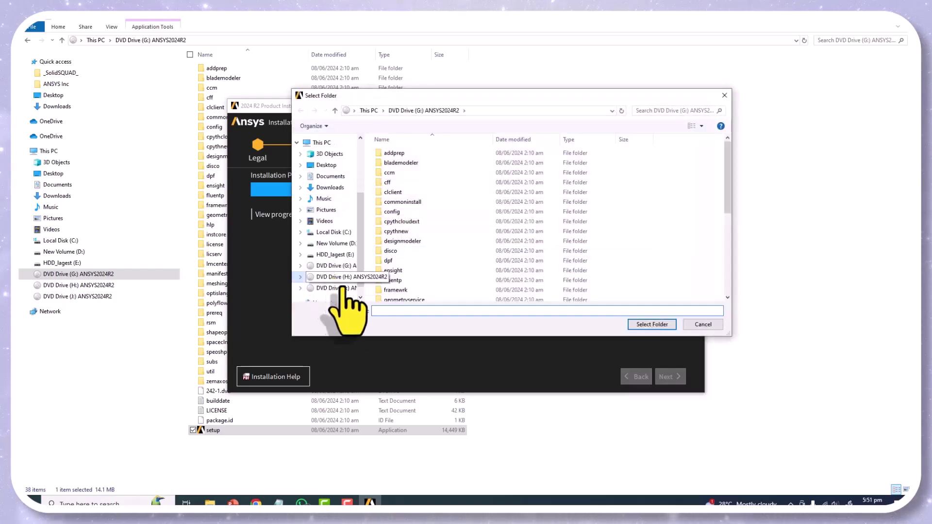
{"action": "left_click", "coordinate": [645, 323]}
{"action": "left_click", "coordinate": [433, 282]}
{"action": "left_click", "coordinate": [462, 271]}
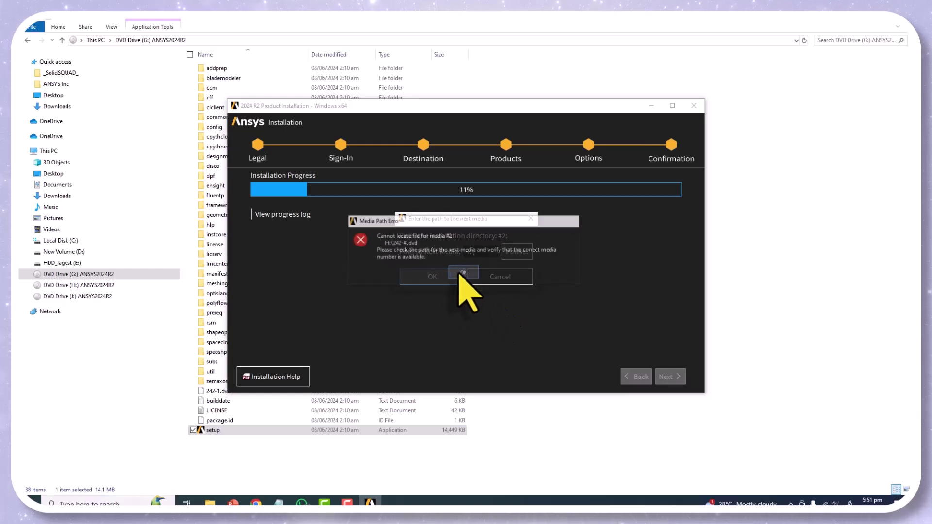
- Set the path for installation media #2 to DVD Drive (J:) and continue the installation
{"action": "left_click", "coordinate": [515, 251]}
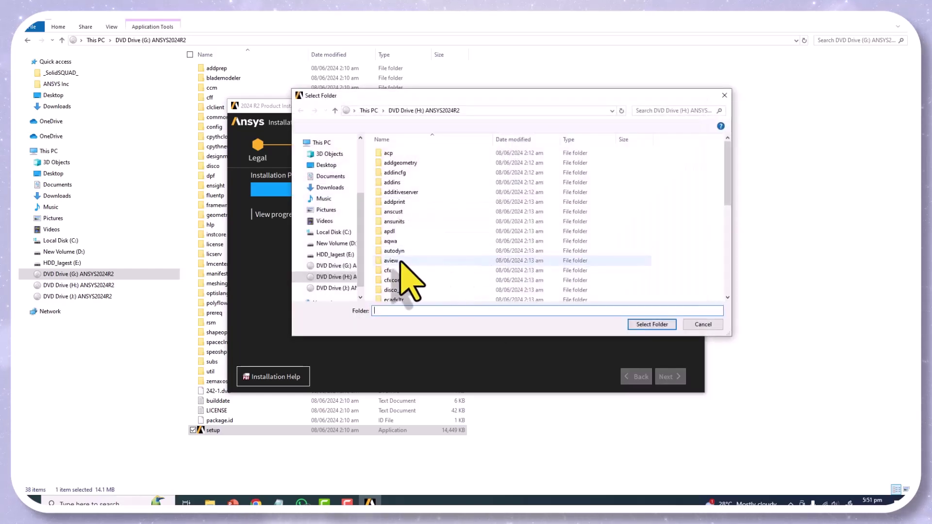
{"action": "left_click", "coordinate": [335, 288]}
{"action": "left_click", "coordinate": [652, 325]}
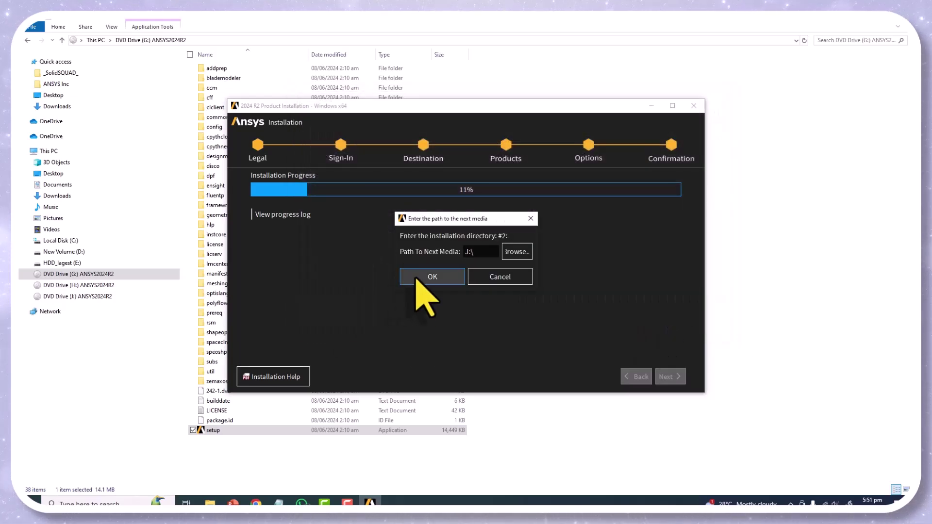
{"action": "left_click", "coordinate": [422, 289]}
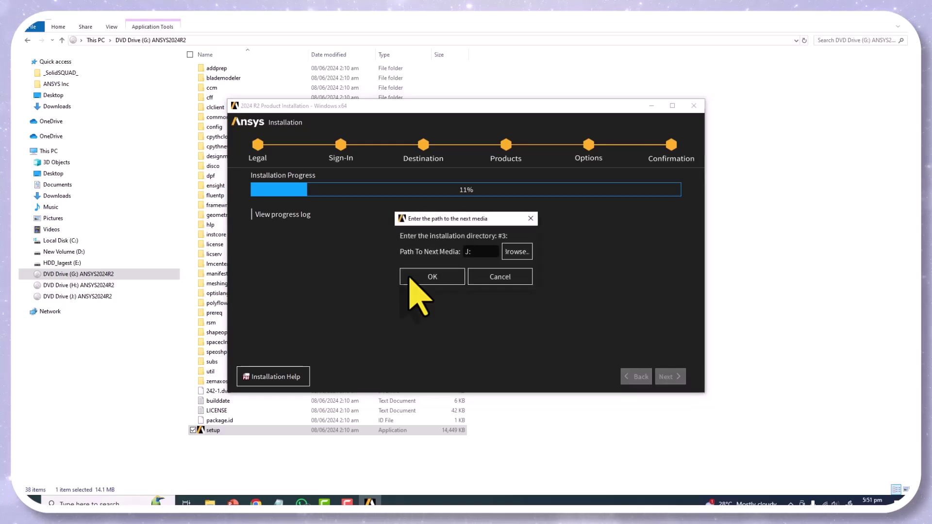
- Try DVD Drive (G:) as the path for installation media #3
{"action": "left_click", "coordinate": [513, 247]}
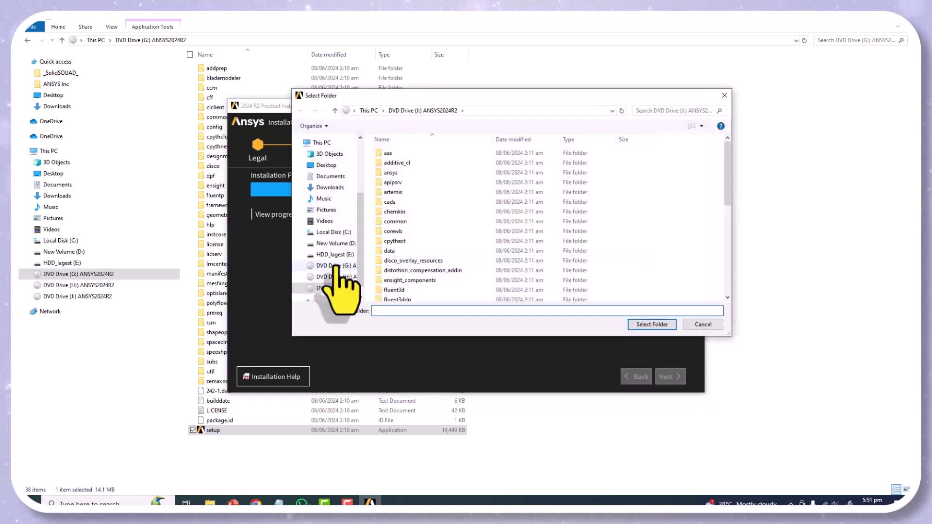
{"action": "left_click", "coordinate": [650, 325]}
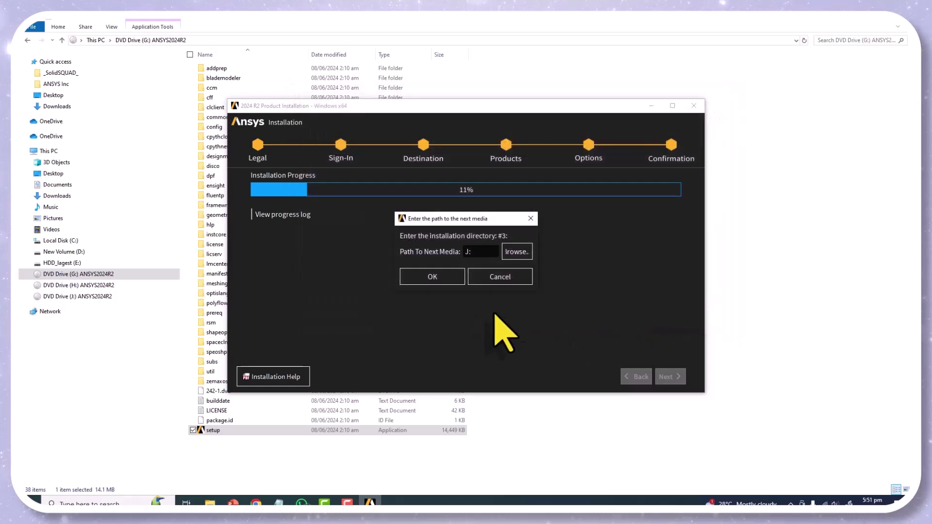
{"action": "left_click", "coordinate": [434, 282]}
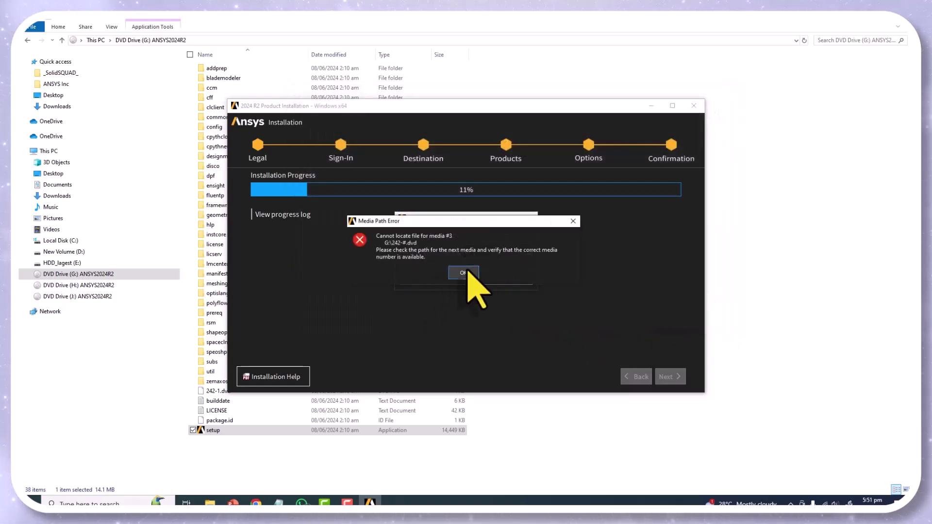
{"action": "left_click", "coordinate": [466, 271]}
- Set the path for installation media #3 to the remaining DVD Drive (H:) and continue the installation
{"action": "left_click", "coordinate": [516, 252]}
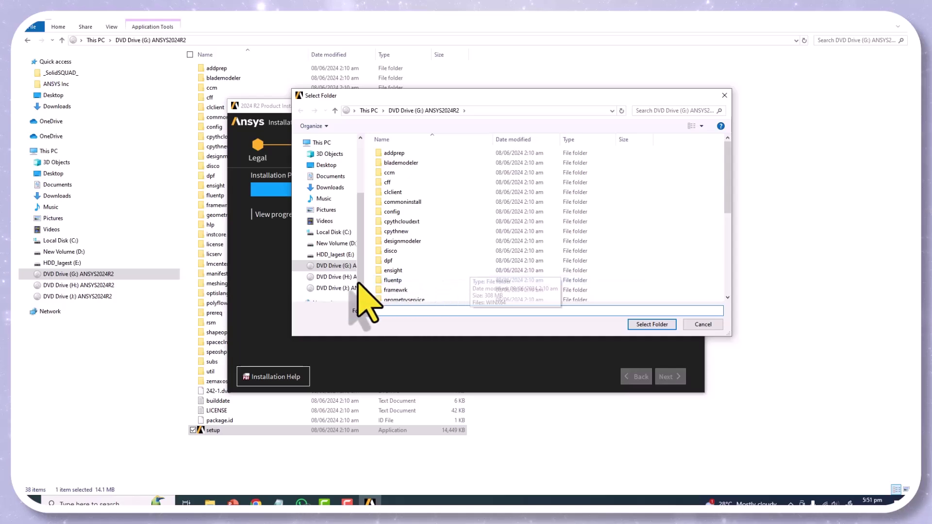
{"action": "left_click", "coordinate": [666, 324]}
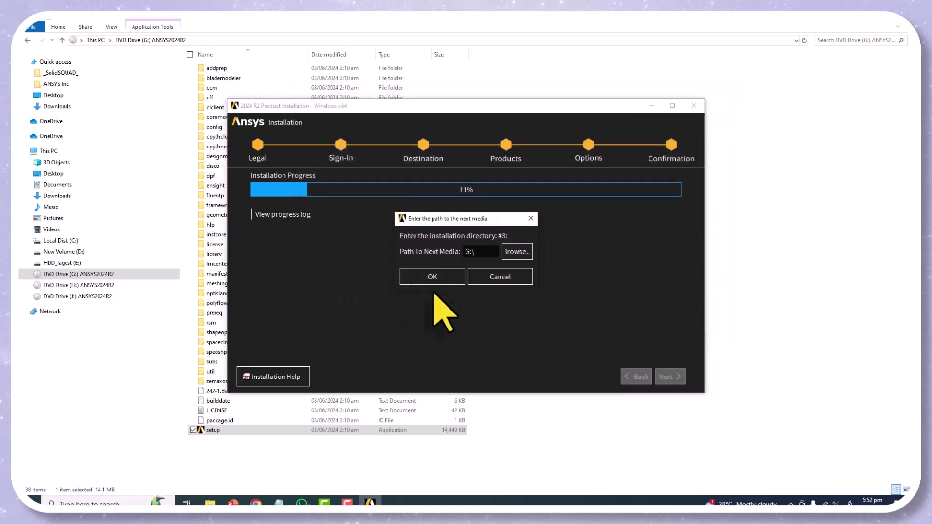
{"action": "left_click", "coordinate": [431, 283]}
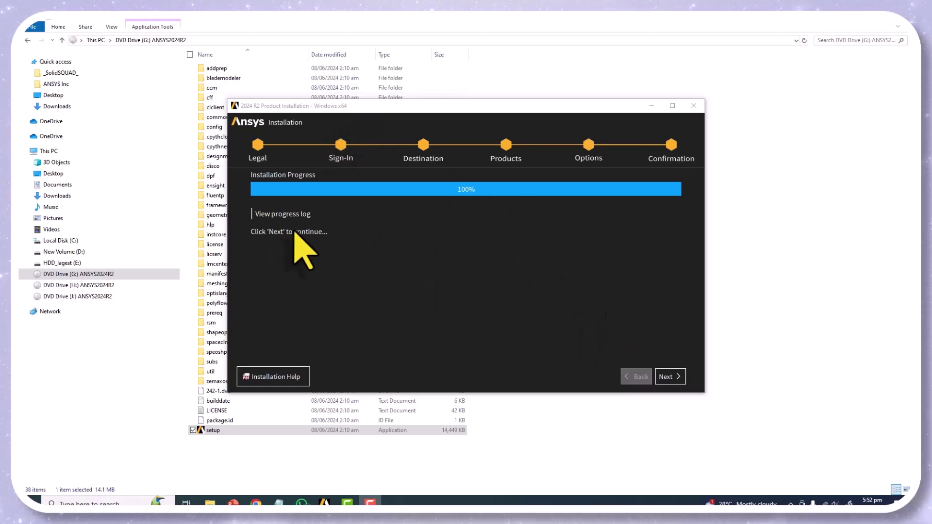
- Finish and exit the product installation, and close the installation survey page and the Licensing Settings 2024 R2 window
{"action": "left_click", "coordinate": [670, 378]}
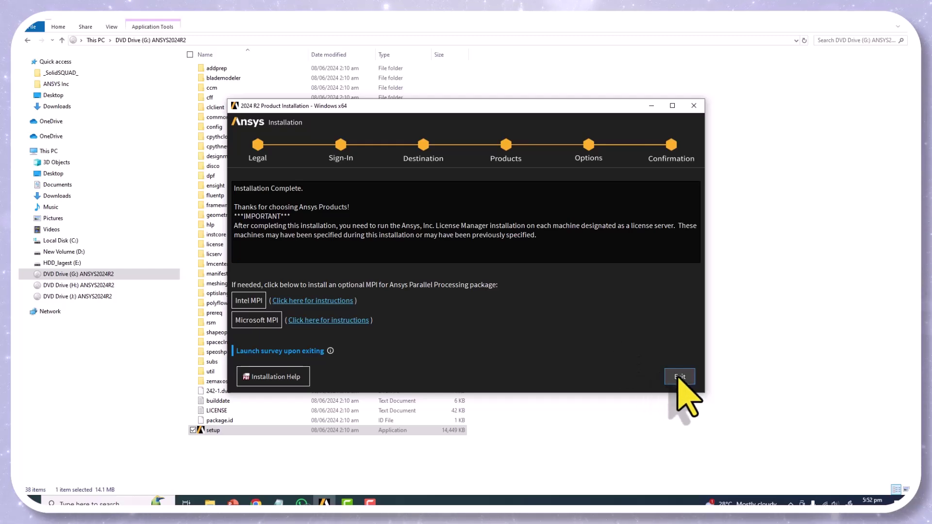
{"action": "left_click", "coordinate": [679, 377]}
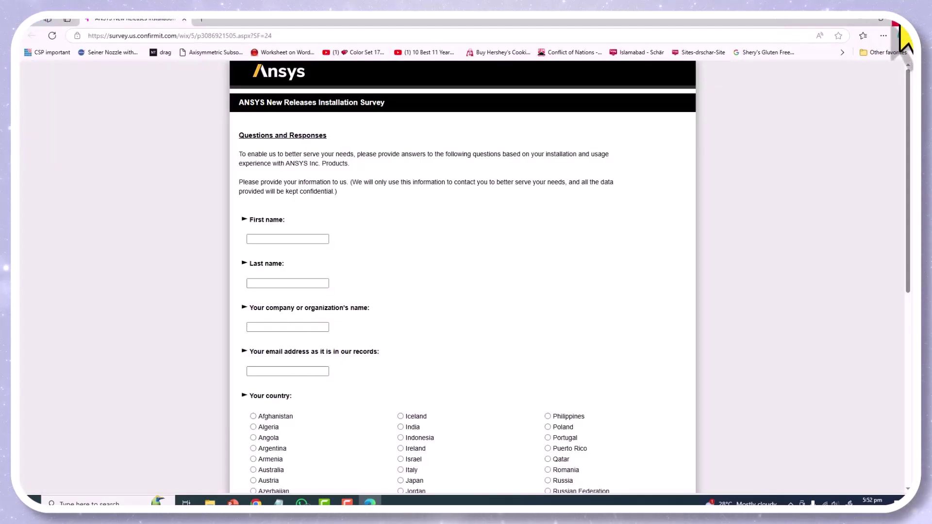
{"action": "left_click", "coordinate": [899, 25]}
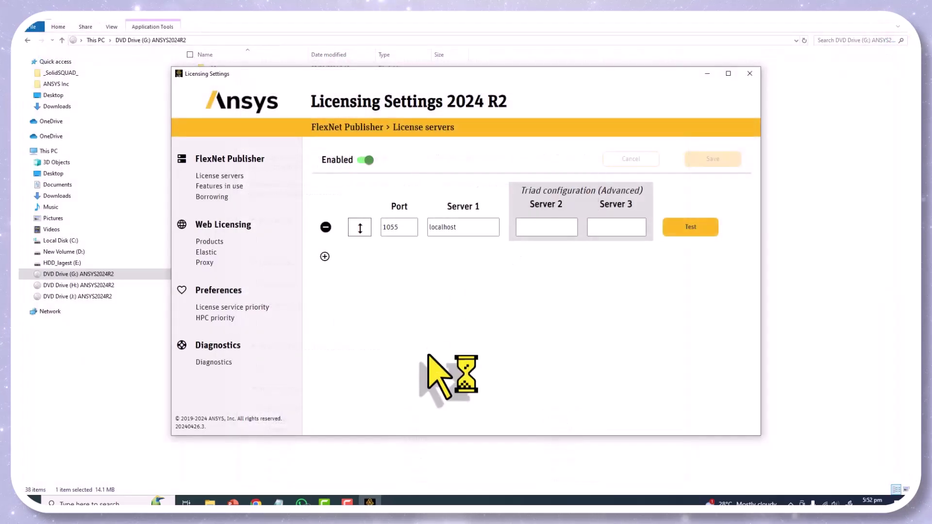
{"action": "left_click", "coordinate": [749, 73]}
- Check step 10 of the readme_SSQ file and open the Windows Environment Variables settings beside it
{"action": "left_click", "coordinate": [279, 501]}
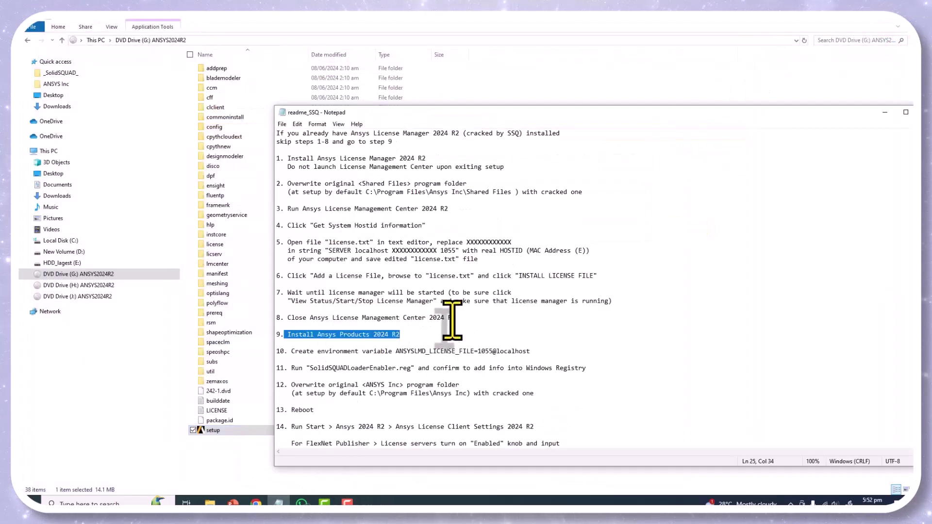
{"action": "scroll", "coordinate": [404, 301], "scroll_direction": "down", "scroll_amount": 2}
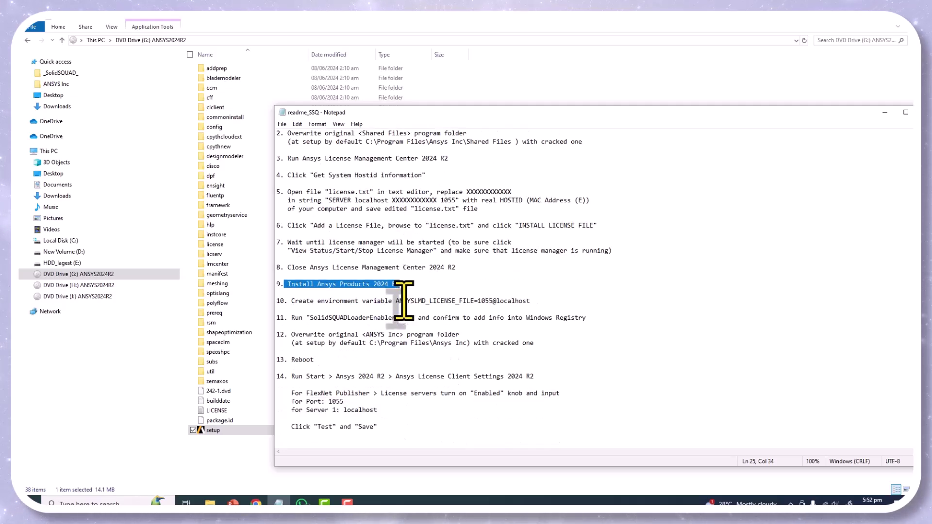
{"action": "scroll", "coordinate": [404, 301], "scroll_direction": "up", "scroll_amount": 2}
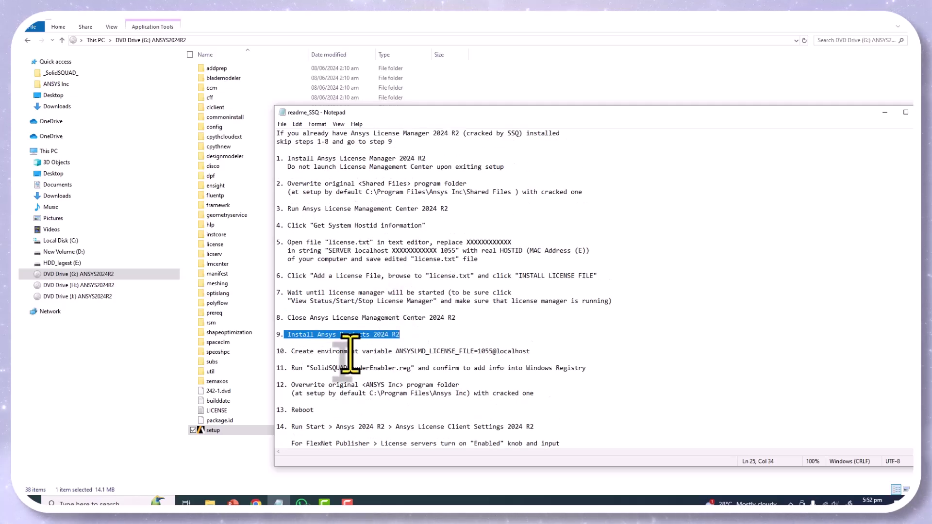
{"action": "scroll", "coordinate": [349, 345], "scroll_direction": "down", "scroll_amount": 3}
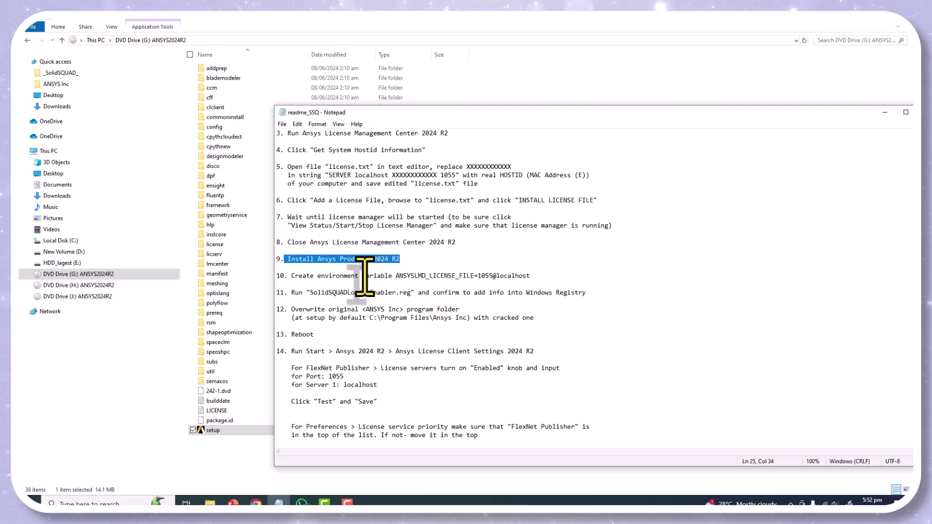
{"action": "left_click", "coordinate": [92, 500]}
{"action": "type", "text": "env"}
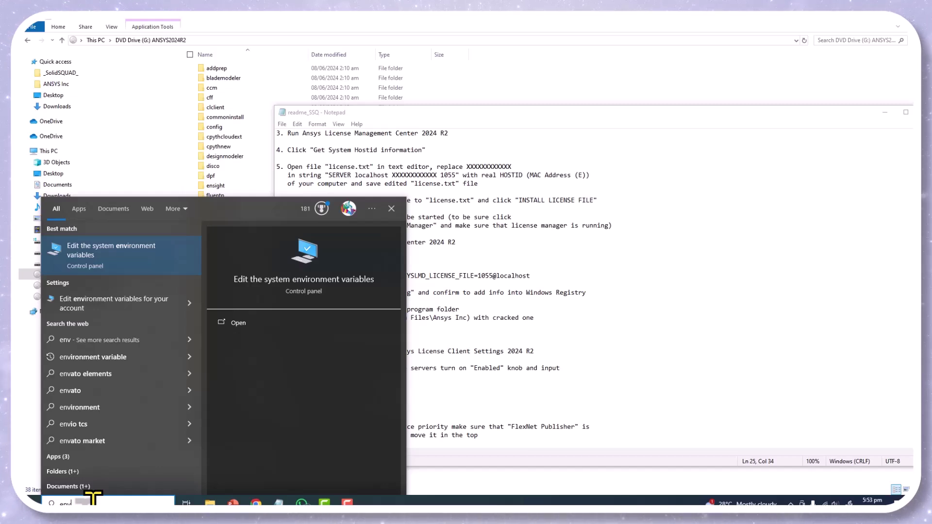
{"action": "left_click", "coordinate": [93, 264]}
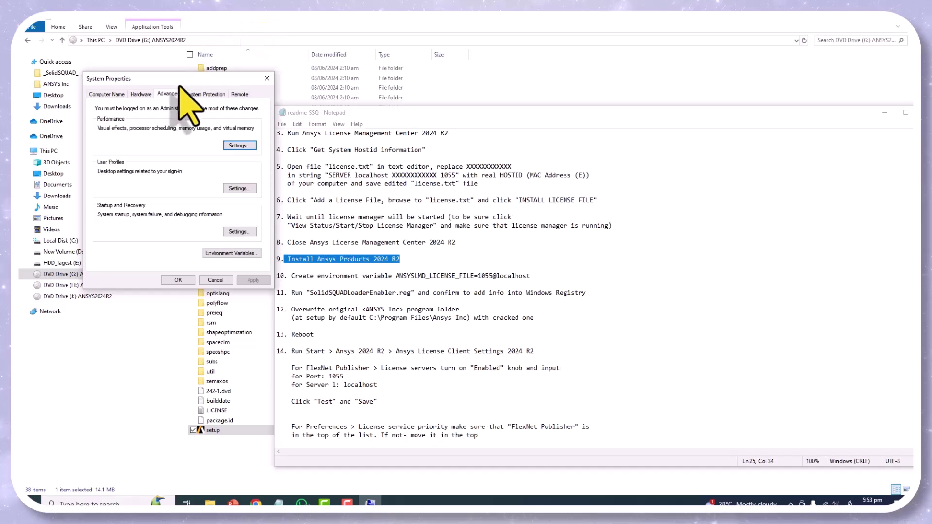
{"action": "left_click_drag", "start_coordinate": [290, 79], "coordinate": [798, 68]}
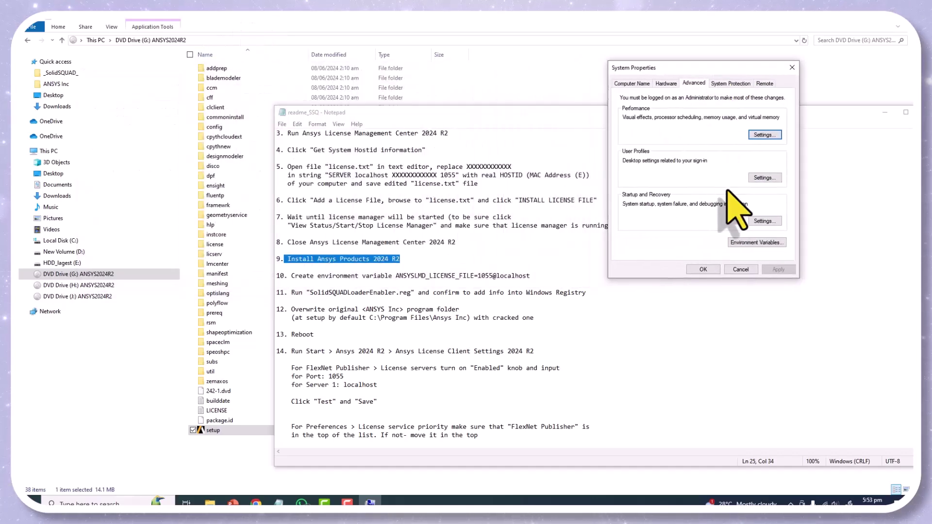
{"action": "left_click", "coordinate": [750, 243]}
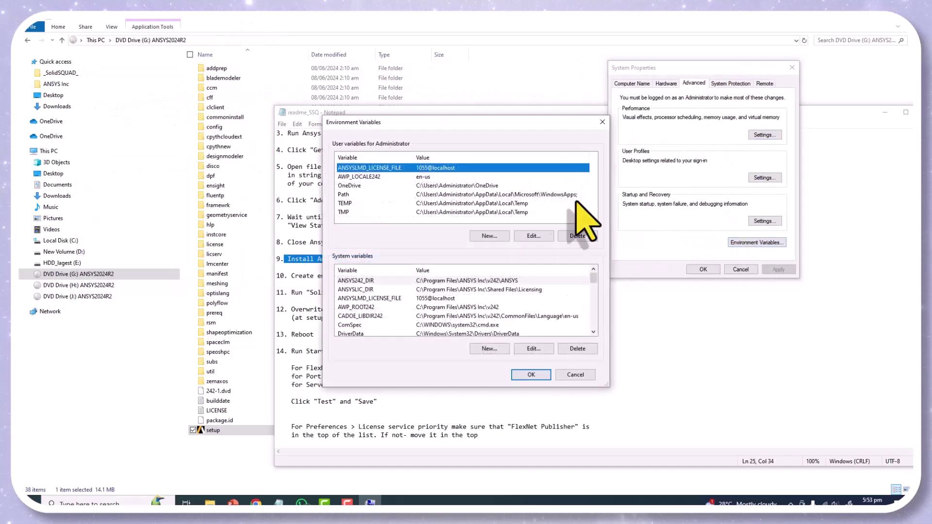
{"action": "left_click_drag", "start_coordinate": [529, 98], "coordinate": [830, 95]}
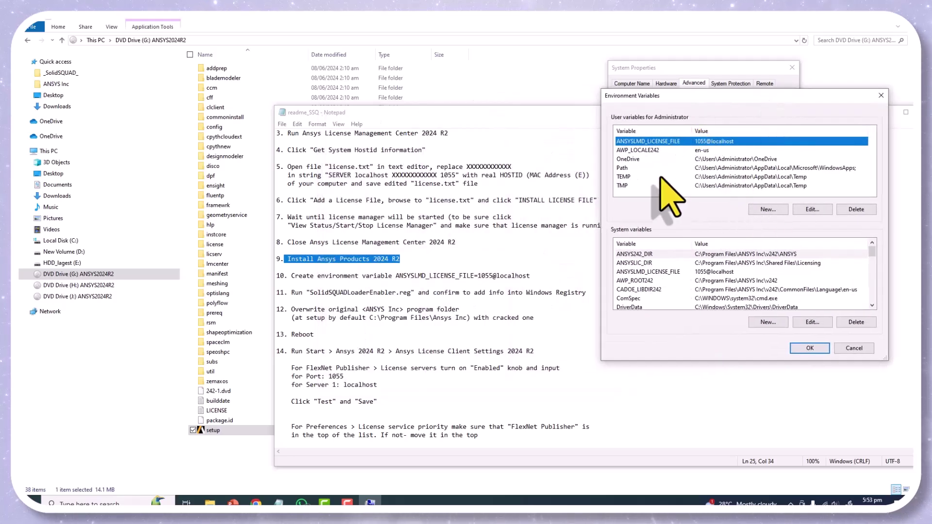
- Start a new user variable and enter ANSYSLMD_LICENSE_FILE, copied from step 10 of the readme, as its name
{"action": "left_click", "coordinate": [770, 209]}
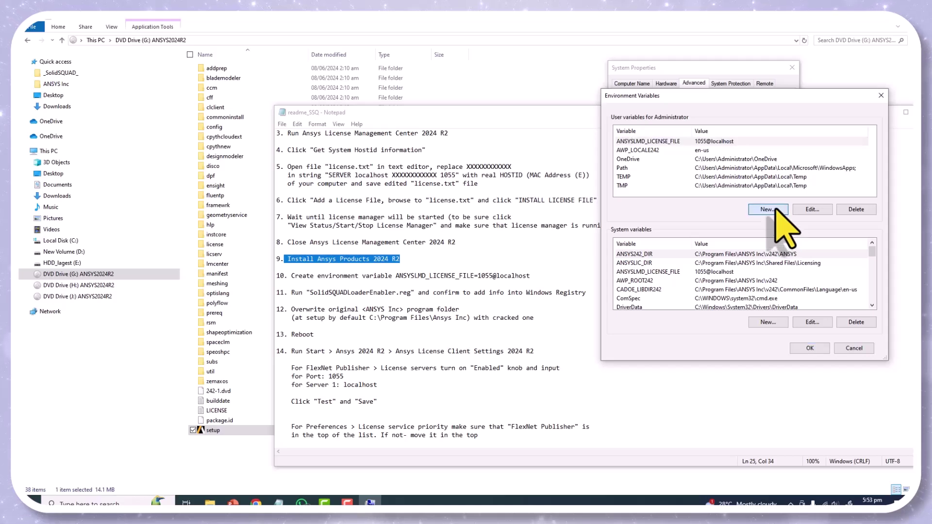
{"action": "left_click_drag", "start_coordinate": [522, 219], "coordinate": [838, 213]}
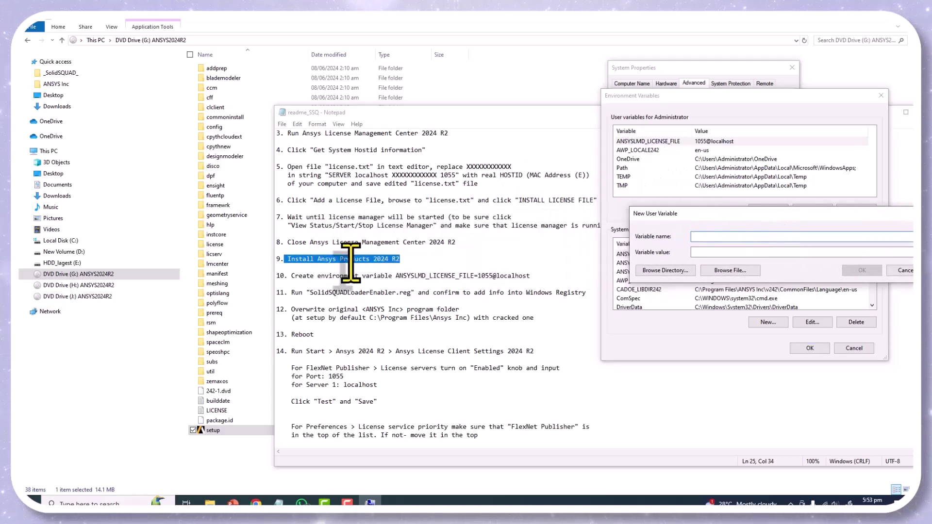
{"action": "left_click", "coordinate": [386, 275]}
{"action": "left_click_drag", "start_coordinate": [396, 278], "coordinate": [471, 280]}
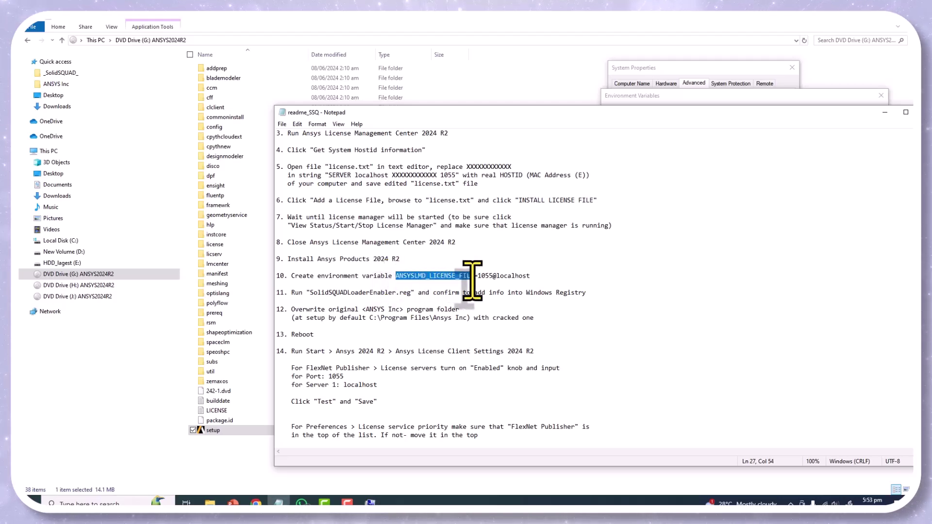
{"action": "right_click", "coordinate": [467, 279]}
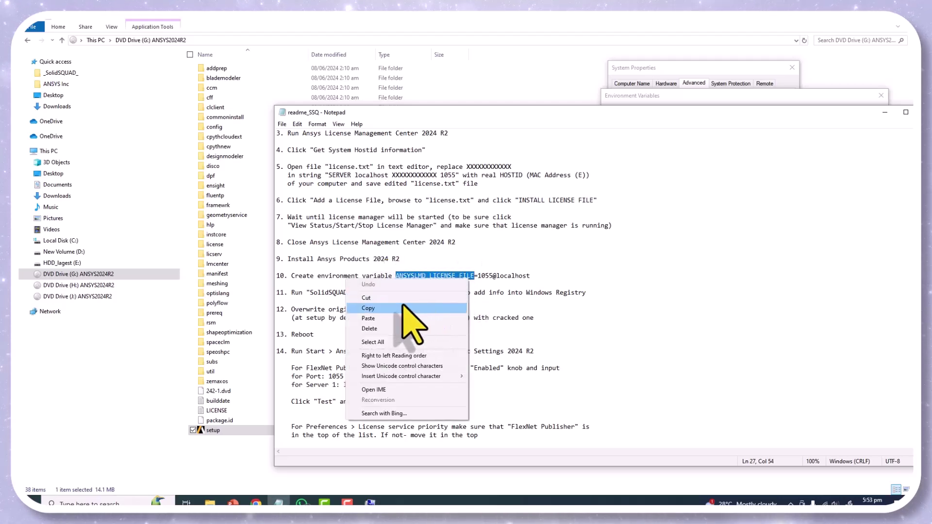
{"action": "left_click", "coordinate": [422, 304]}
{"action": "left_click", "coordinate": [370, 504]}
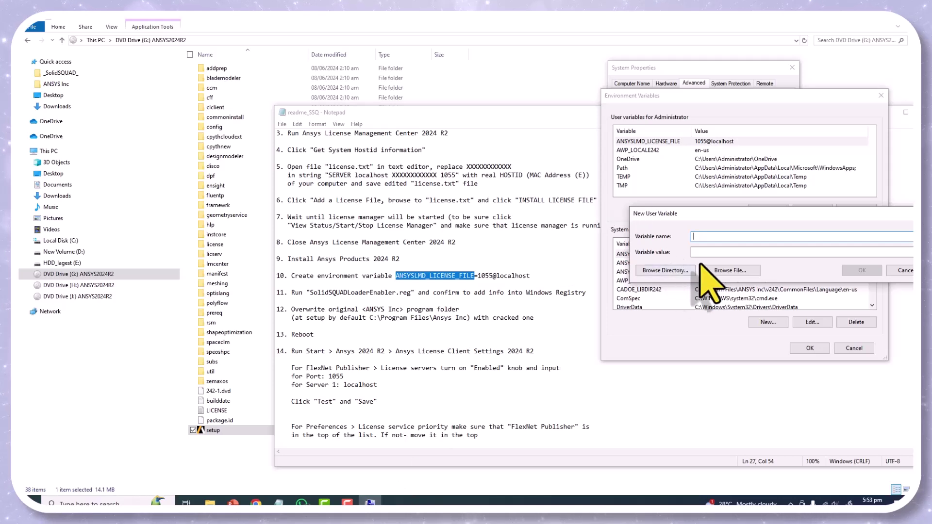
{"action": "right_click", "coordinate": [721, 238]}
{"action": "left_click", "coordinate": [626, 278]}
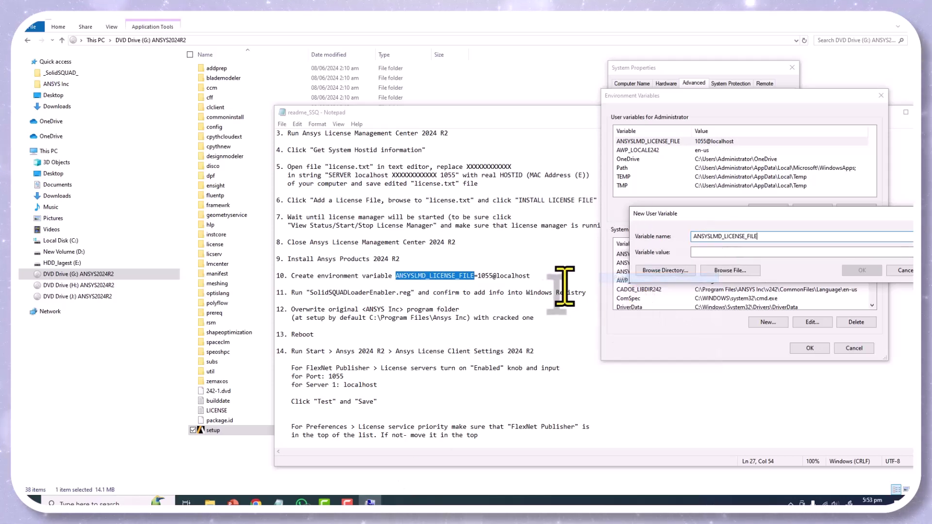
- Set the new user variable's value to 1055@localhost, copied from step 10 of the readme, and confirm the variable
{"action": "left_click", "coordinate": [500, 283]}
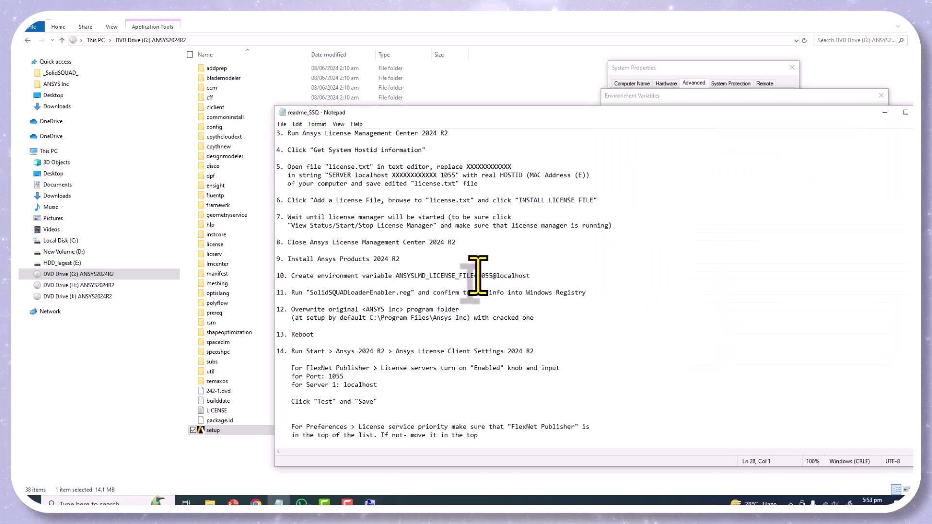
{"action": "left_click_drag", "start_coordinate": [478, 276], "coordinate": [527, 275]}
{"action": "right_click", "coordinate": [500, 275]}
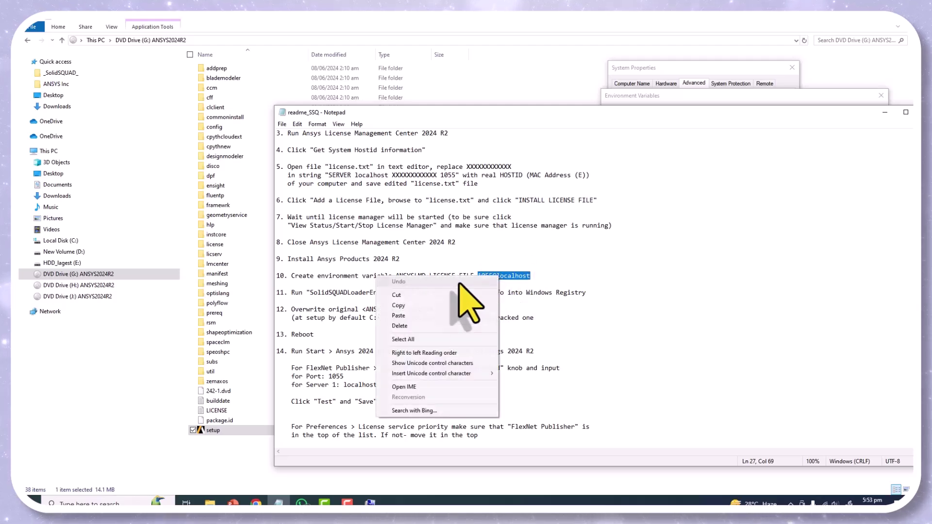
{"action": "left_click", "coordinate": [427, 307]}
{"action": "left_click", "coordinate": [369, 502]}
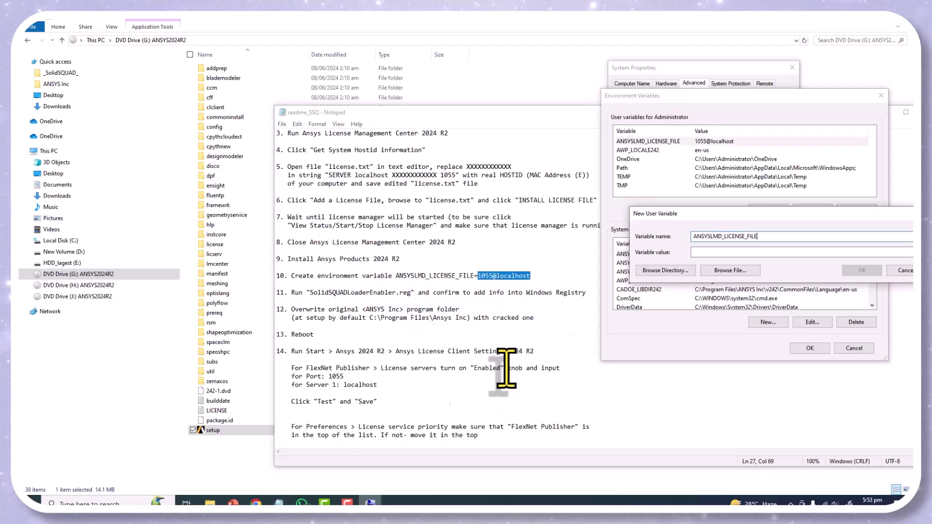
{"action": "left_click", "coordinate": [710, 252]}
{"action": "right_click", "coordinate": [709, 252]}
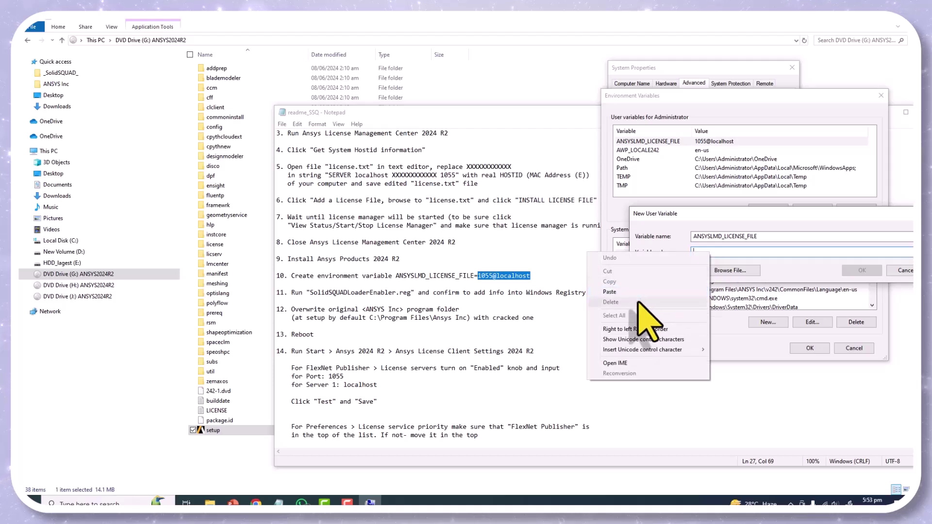
{"action": "left_click", "coordinate": [641, 342]}
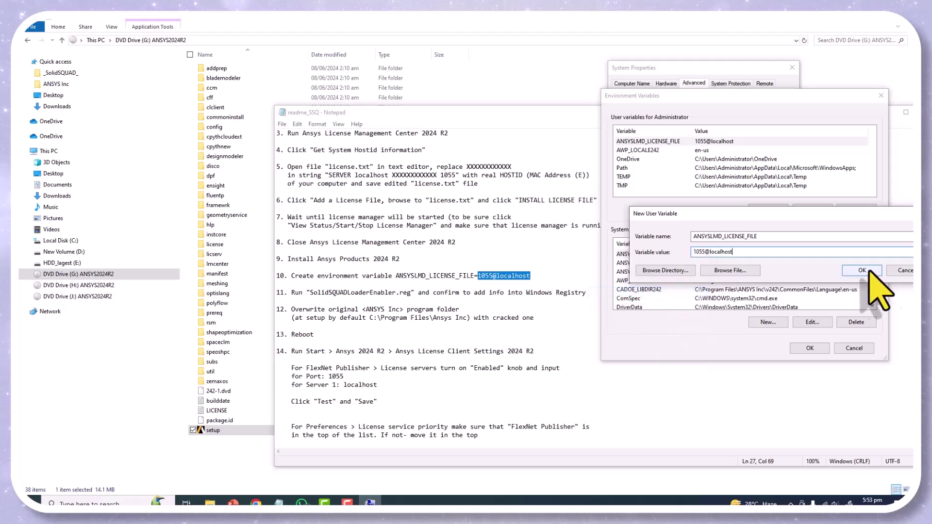
{"action": "left_click", "coordinate": [862, 271]}
{"action": "left_click", "coordinate": [767, 322]}
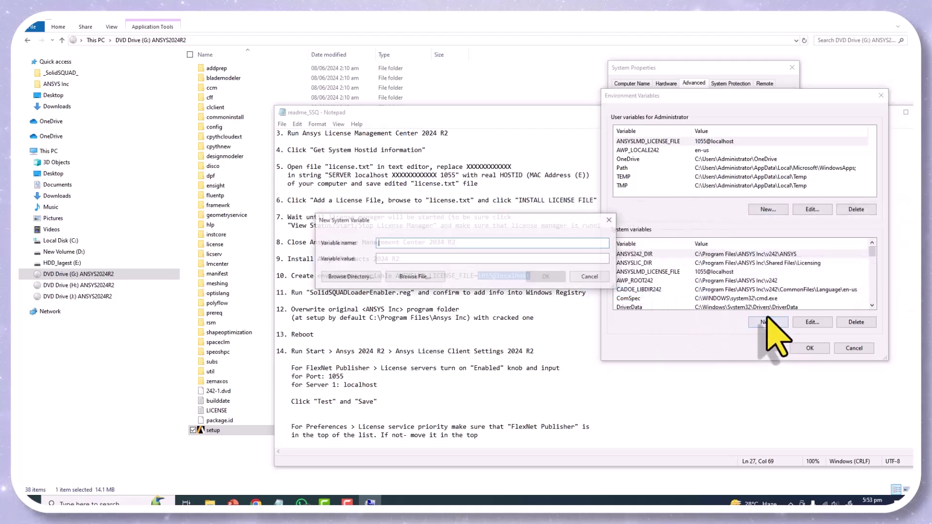
{"action": "right_click", "coordinate": [399, 259]}
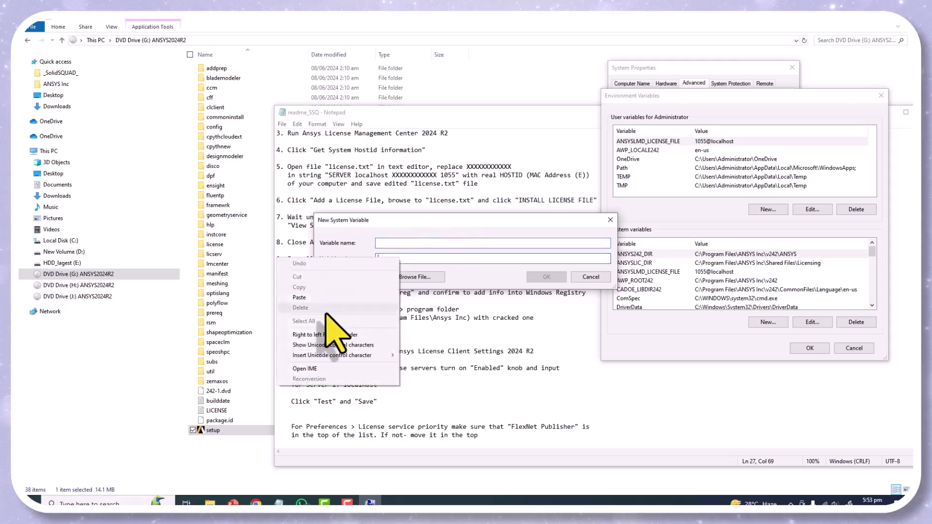
{"action": "left_click", "coordinate": [401, 335]}
{"action": "left_click", "coordinate": [403, 342]}
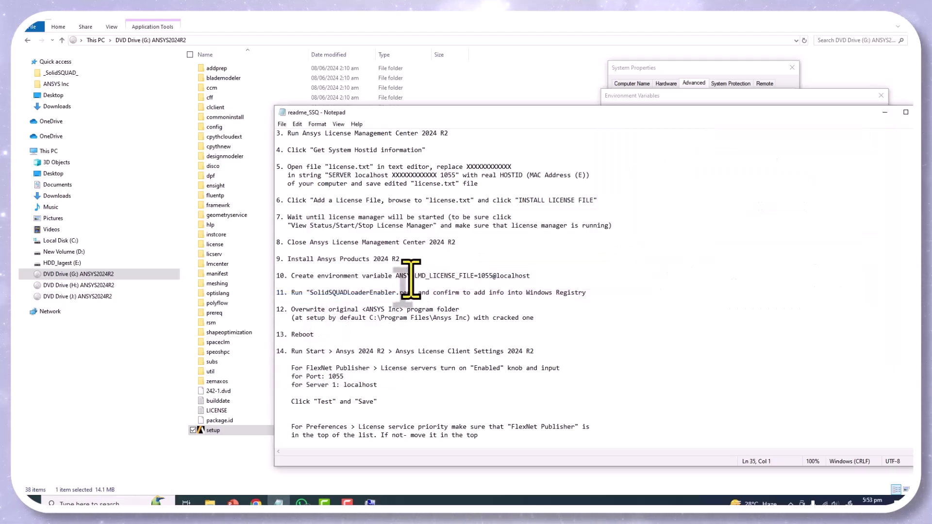
{"action": "left_click_drag", "start_coordinate": [396, 276], "coordinate": [468, 277]}
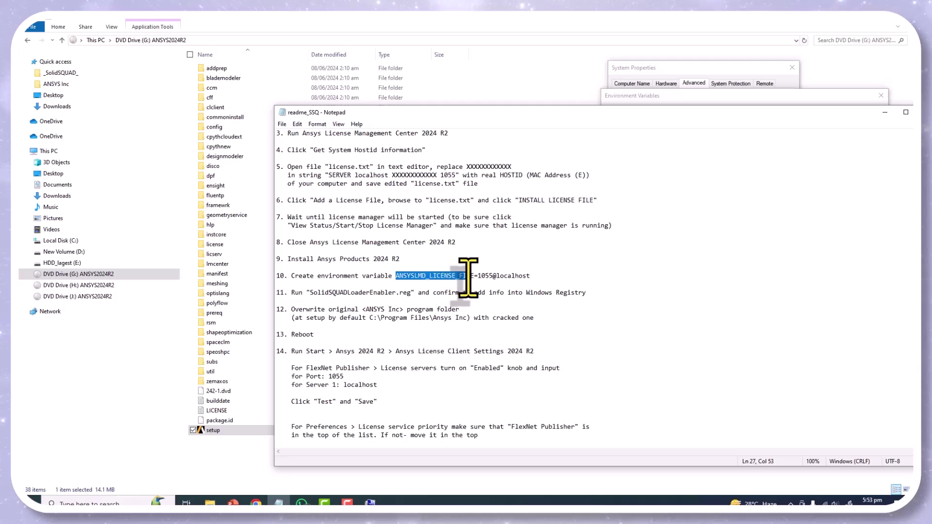
{"action": "right_click", "coordinate": [473, 279]}
{"action": "left_click", "coordinate": [384, 306]}
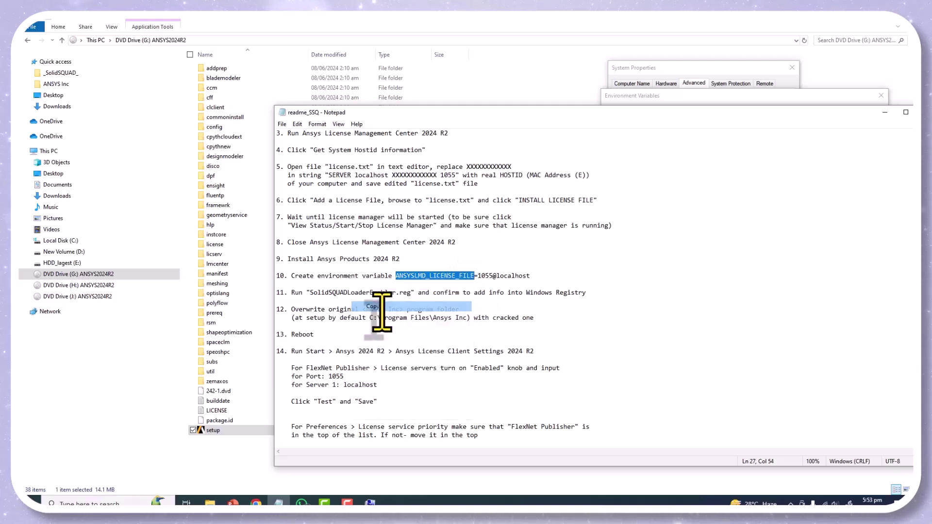
{"action": "left_click", "coordinate": [370, 503]}
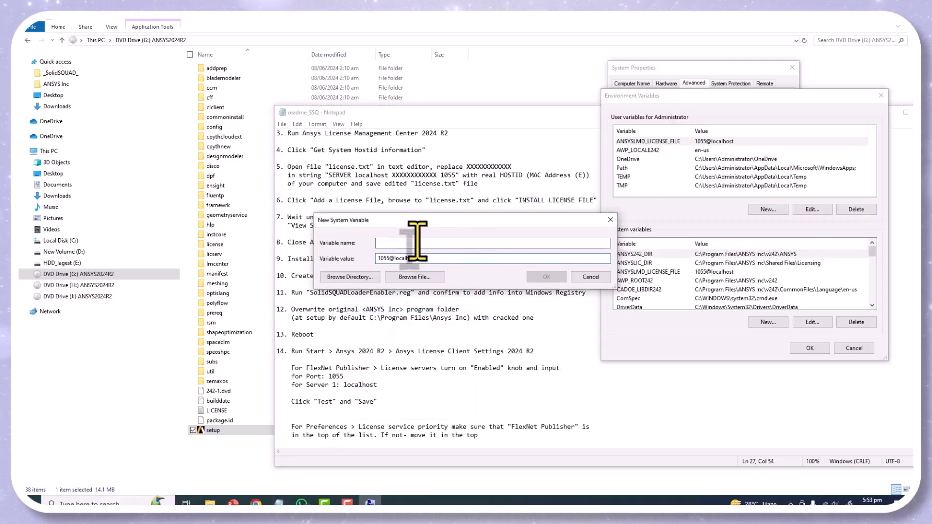
{"action": "right_click", "coordinate": [356, 243]}
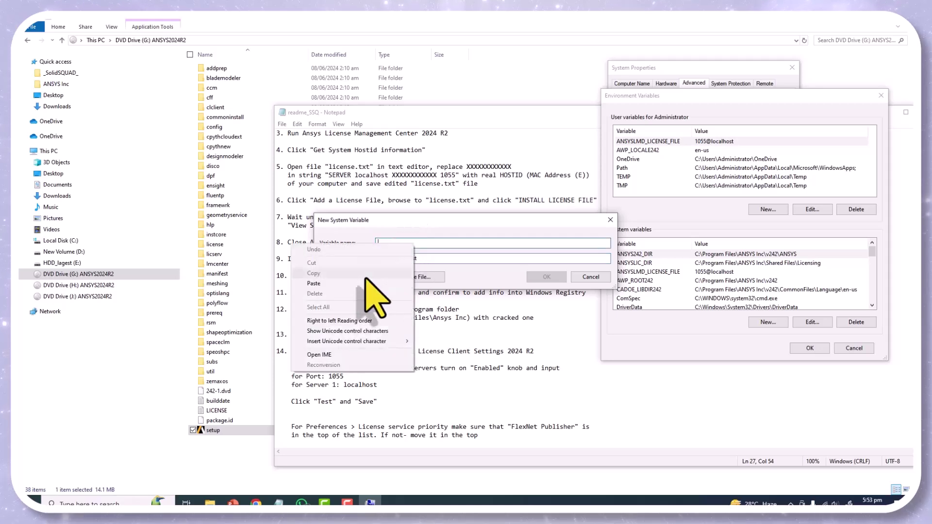
{"action": "left_click", "coordinate": [340, 278]}
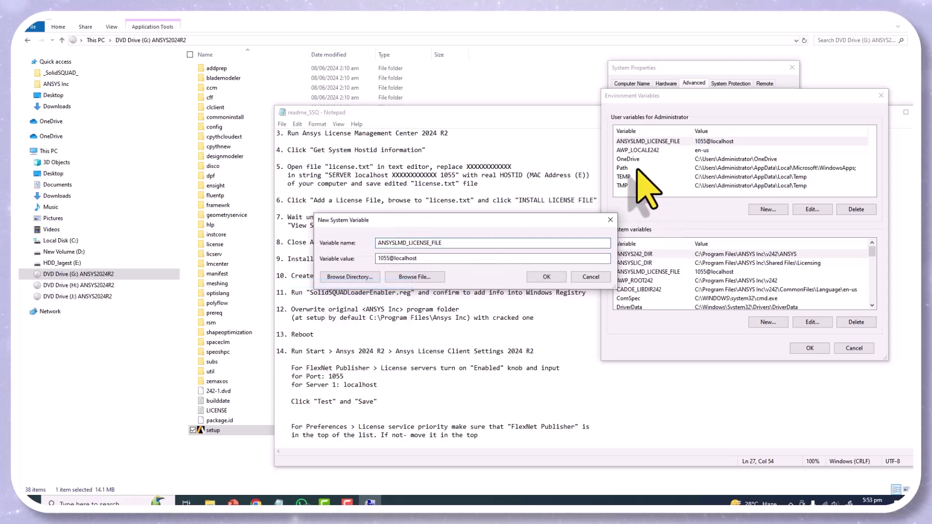
{"action": "left_click", "coordinate": [610, 220]}
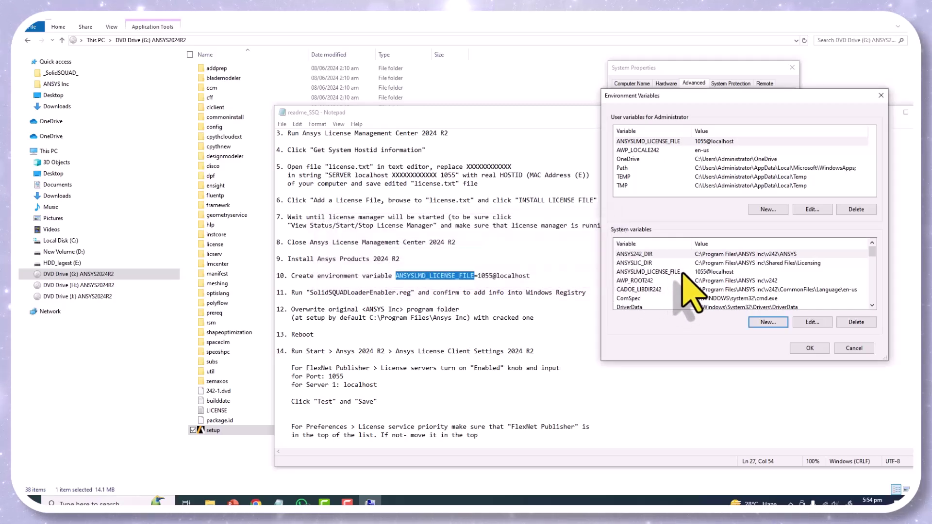
- Accept the environment variables and close the System Properties window
{"action": "left_click", "coordinate": [682, 273]}
{"action": "left_click", "coordinate": [807, 348]}
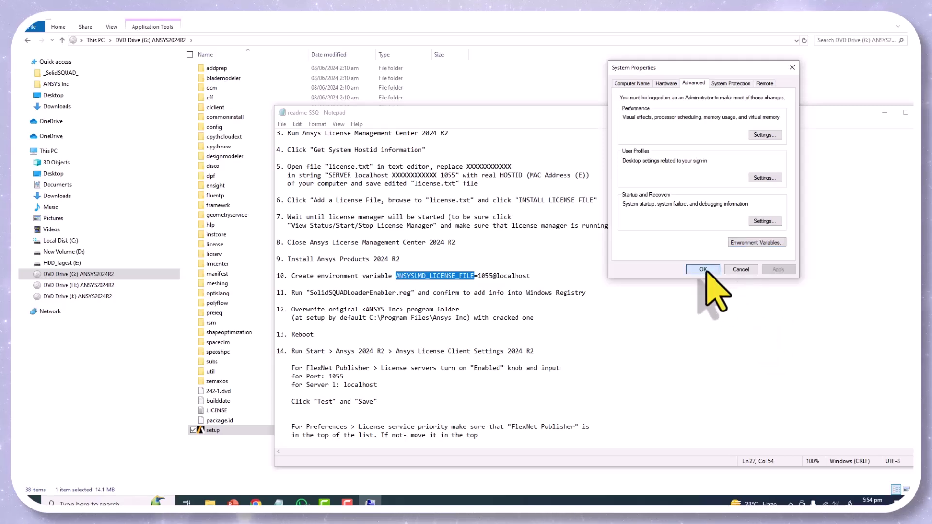
{"action": "left_click", "coordinate": [704, 270]}
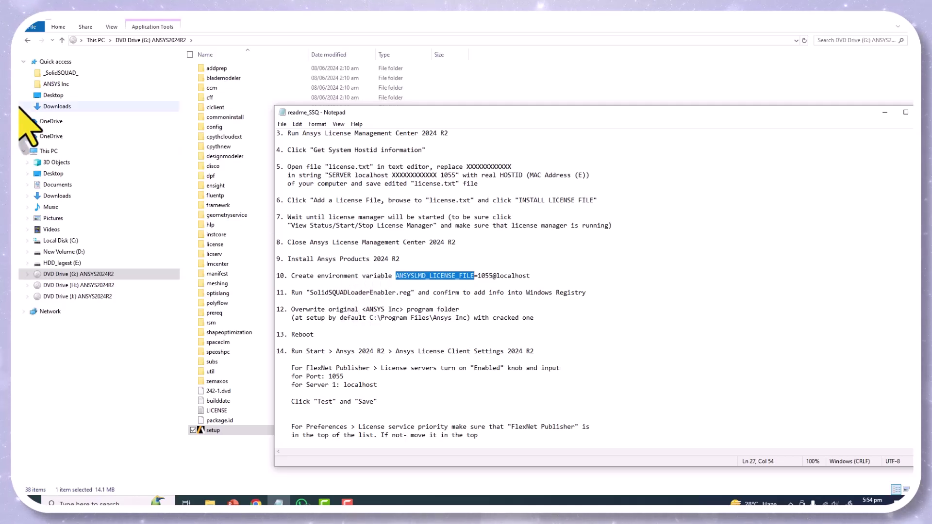
- Return to the _SolidSQUAD_ folder and merge the SolidSQUADLoaderEnabler file into the Windows registry
{"action": "left_click", "coordinate": [27, 40]}
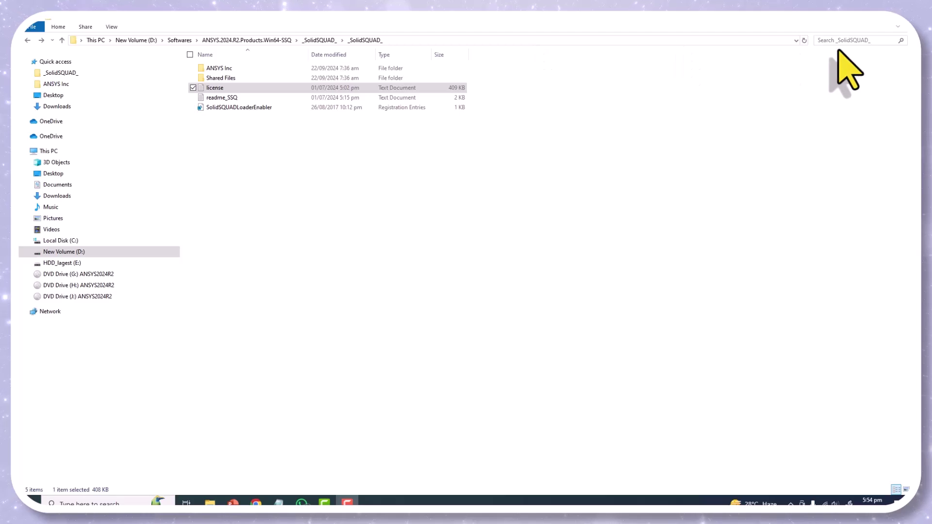
{"action": "double_click", "coordinate": [225, 107]}
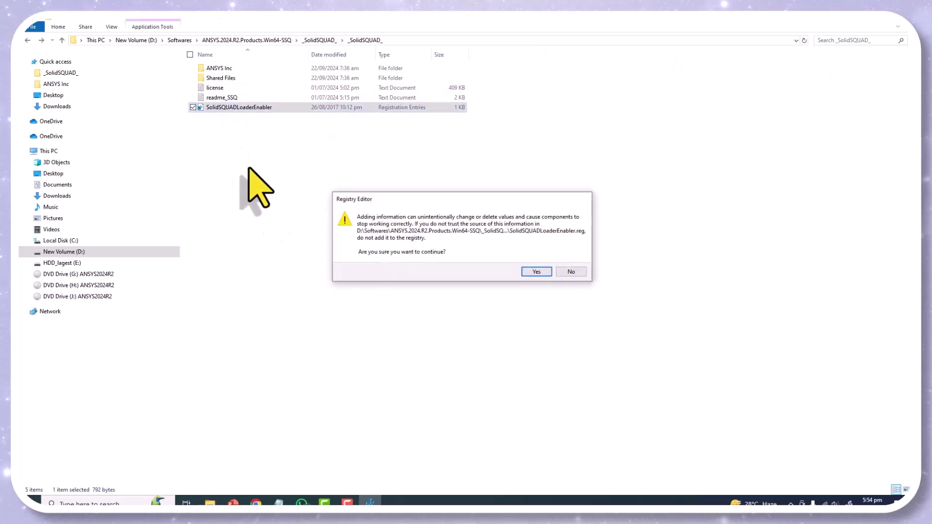
{"action": "left_click", "coordinate": [536, 272]}
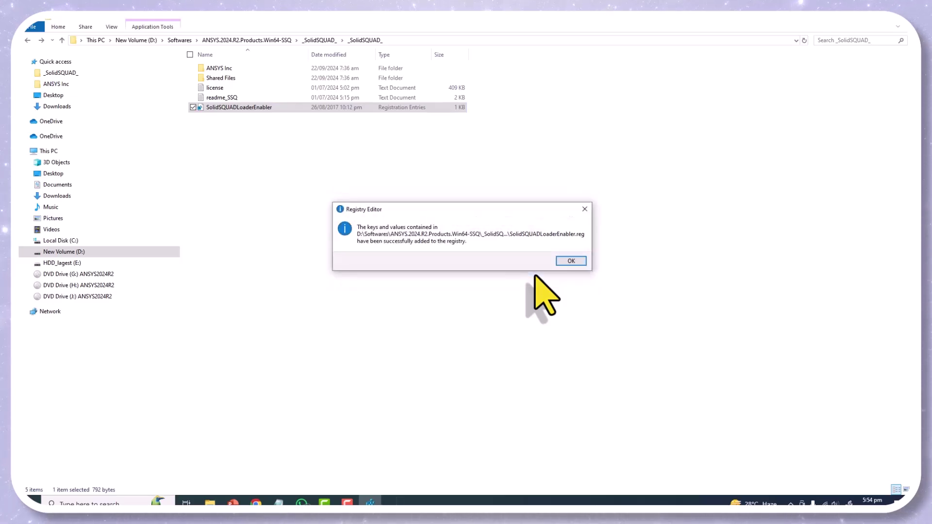
{"action": "left_click", "coordinate": [559, 260]}
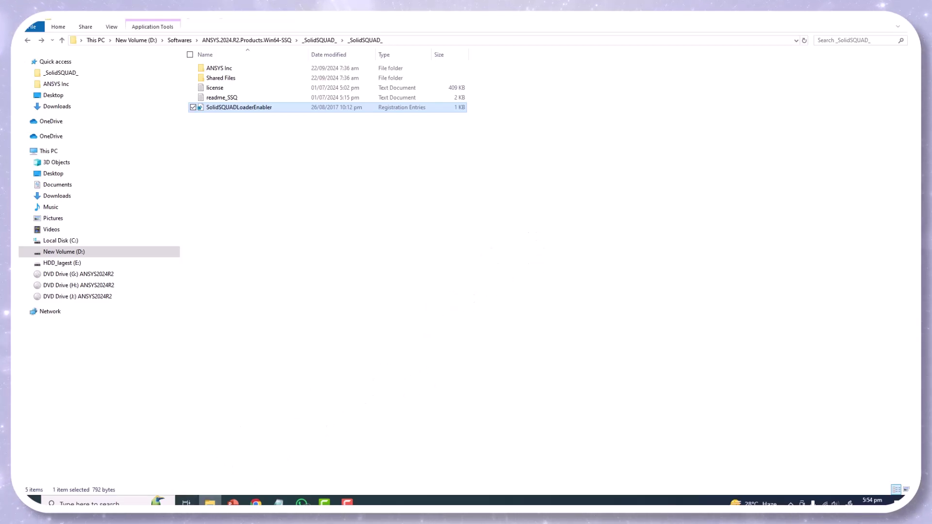
- Check step 12 of the readme and copy the ANSYS Optics and v242 folders from the ANSYS Inc folder inside _SolidSQUAD_
{"action": "left_click", "coordinate": [210, 503]}
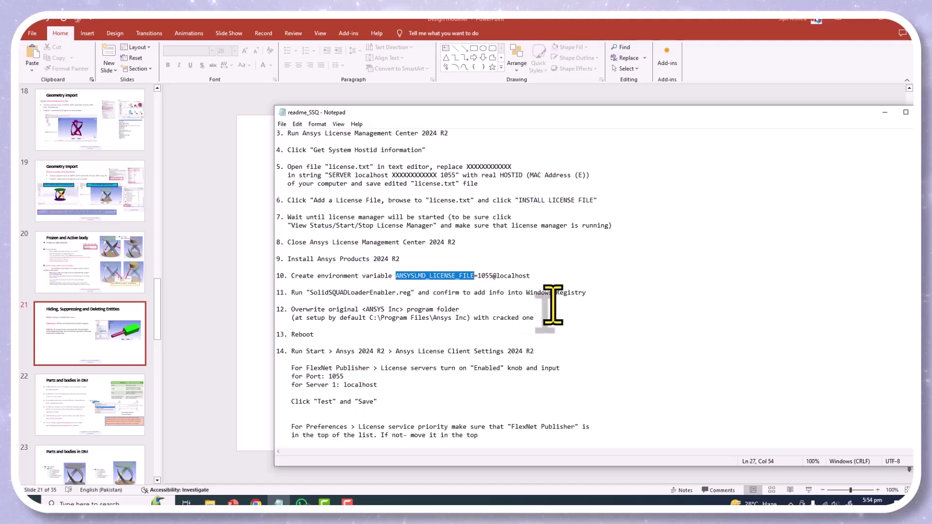
{"action": "left_click_drag", "start_coordinate": [603, 113], "coordinate": [507, 109]}
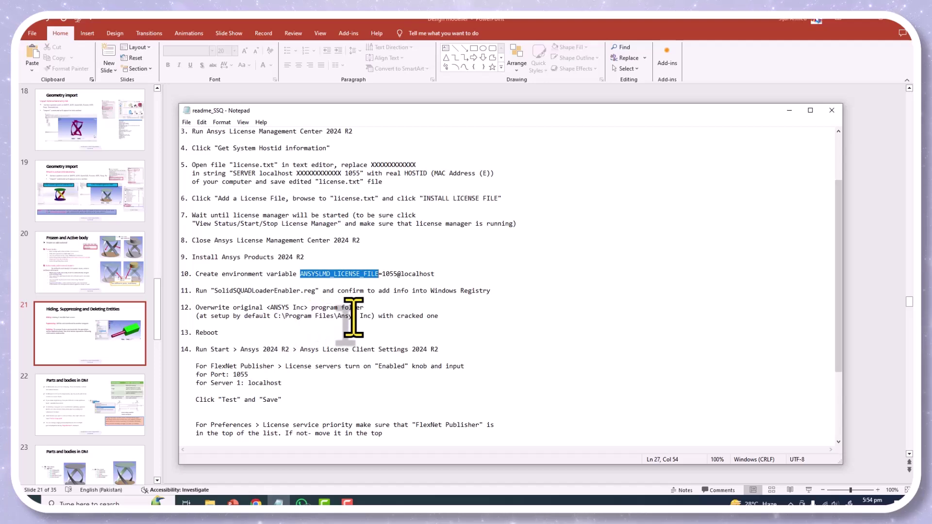
{"action": "left_click", "coordinate": [212, 503]}
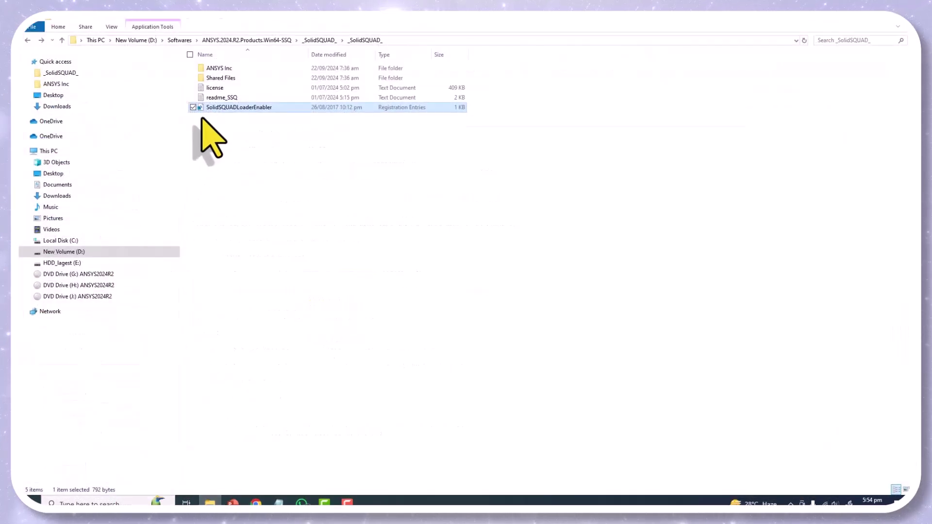
{"action": "double_click", "coordinate": [221, 68]}
{"action": "left_click_drag", "start_coordinate": [277, 143], "coordinate": [214, 67]}
{"action": "right_click", "coordinate": [215, 66]}
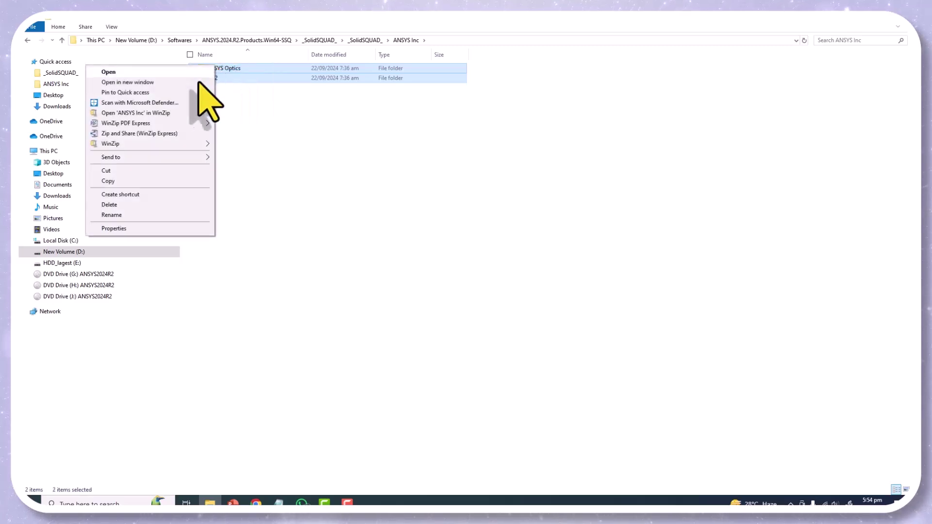
{"action": "left_click", "coordinate": [119, 181]}
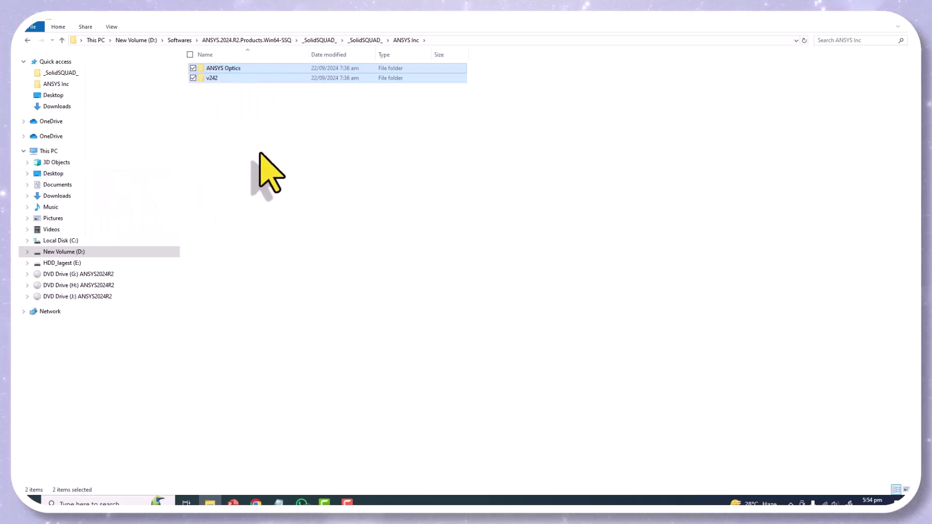
- Paste the copied ANSYS Optics and v242 folders over the existing ones in C:\Program Files\ANSYS Inc
{"action": "left_click", "coordinate": [63, 240]}
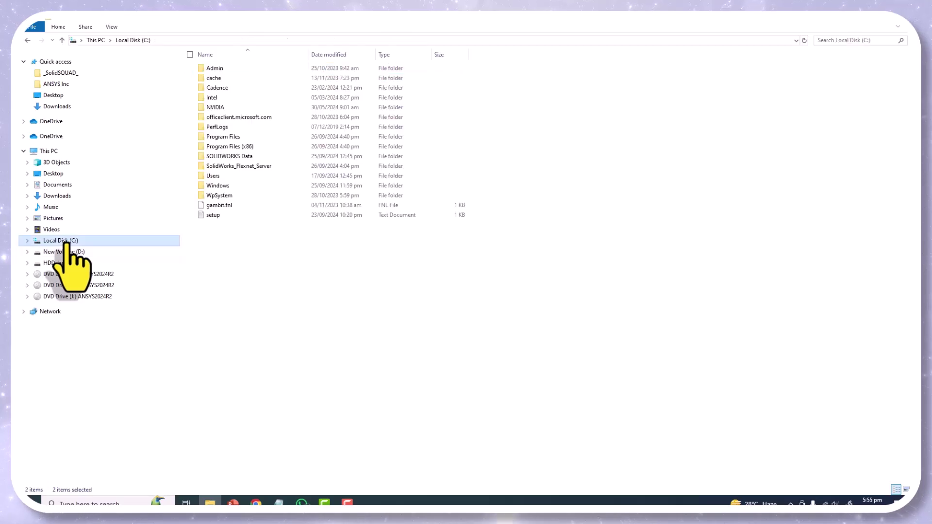
{"action": "left_click", "coordinate": [28, 40]}
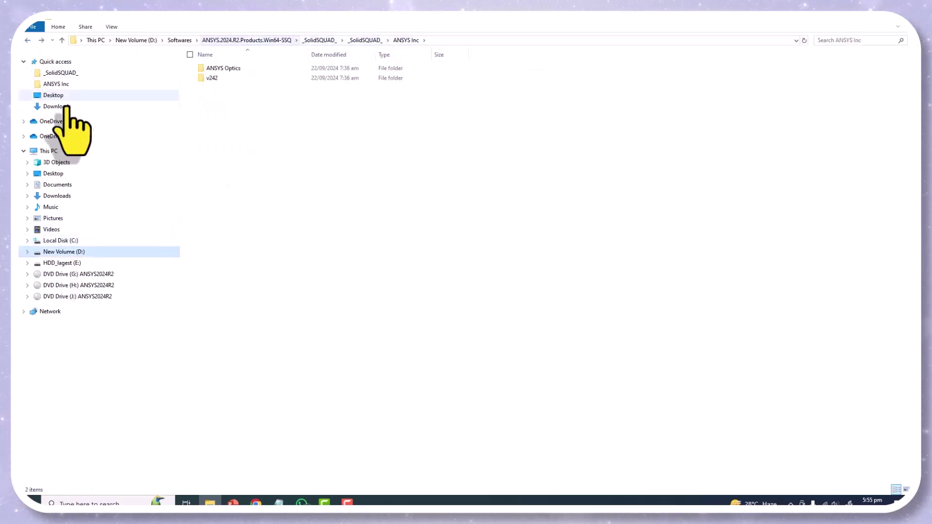
{"action": "left_click", "coordinate": [62, 240]}
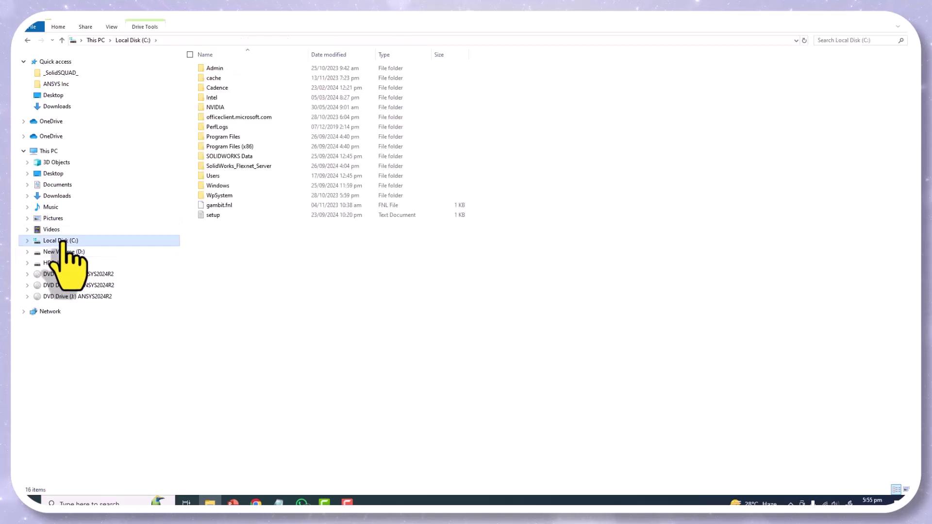
{"action": "left_click", "coordinate": [214, 127]}
{"action": "double_click", "coordinate": [220, 137]}
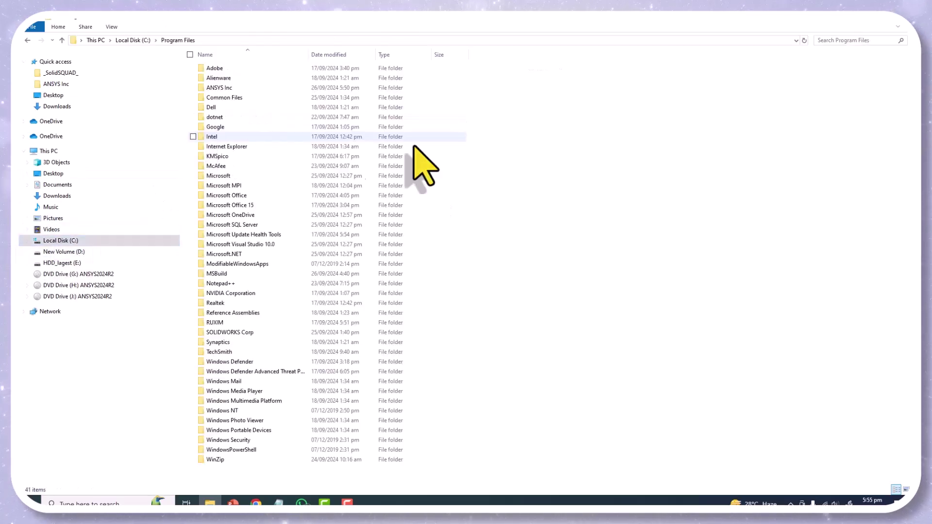
{"action": "double_click", "coordinate": [232, 88]}
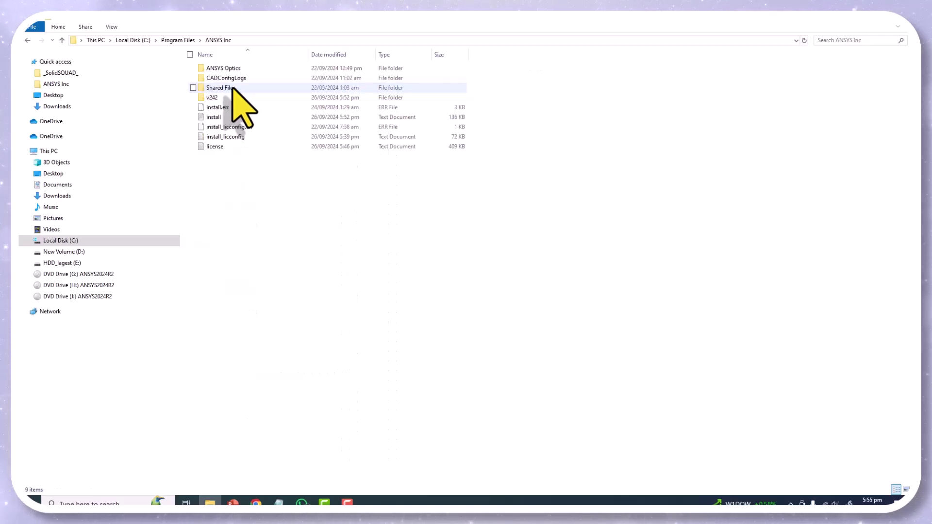
{"action": "right_click", "coordinate": [162, 193]}
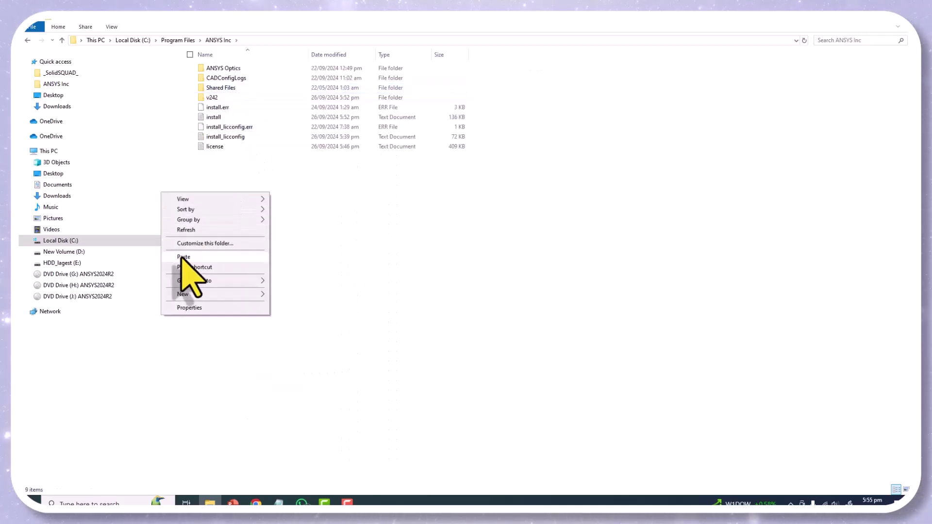
{"action": "left_click", "coordinate": [187, 257]}
{"action": "left_click", "coordinate": [400, 190]}
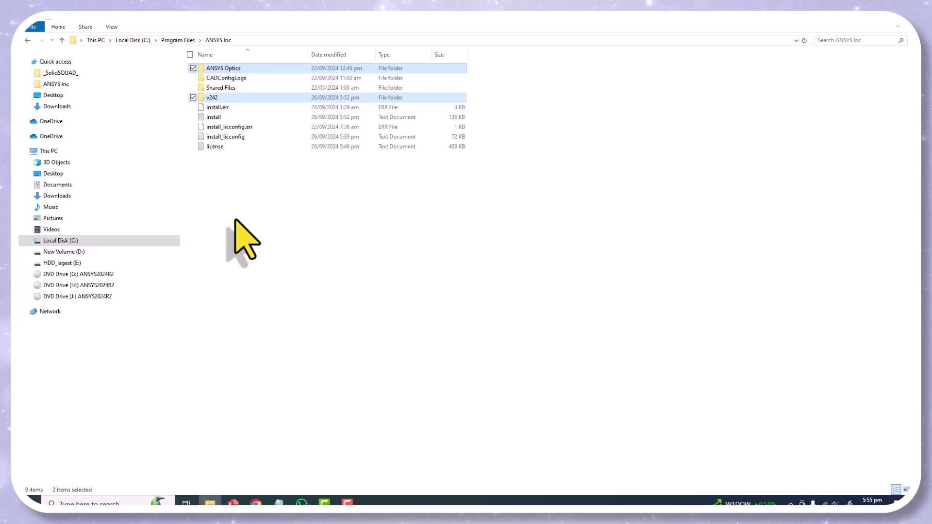
- Check step 14 of the readme and open Ansys Licensing Settings 2024 R2 from the Ansys 2024 R2 program group
{"action": "left_click", "coordinate": [278, 503]}
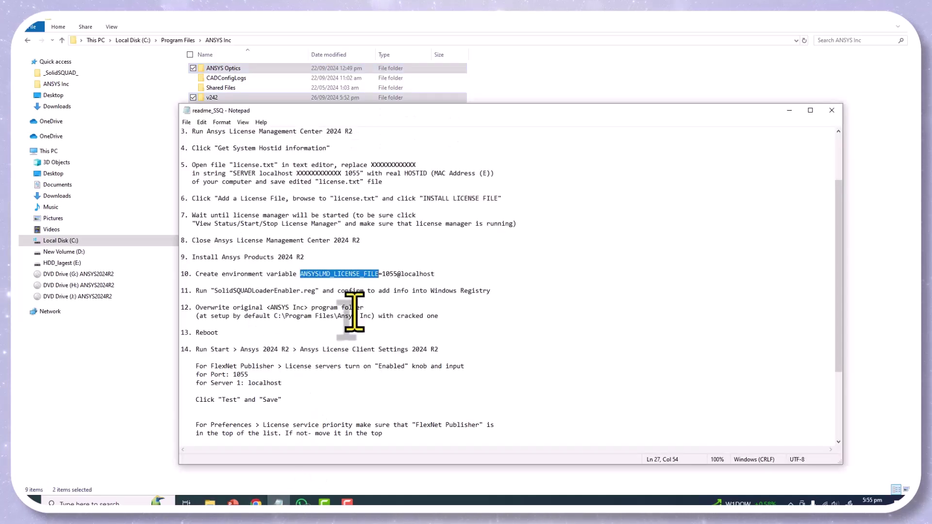
{"action": "scroll", "coordinate": [354, 313], "scroll_direction": "down", "scroll_amount": 2}
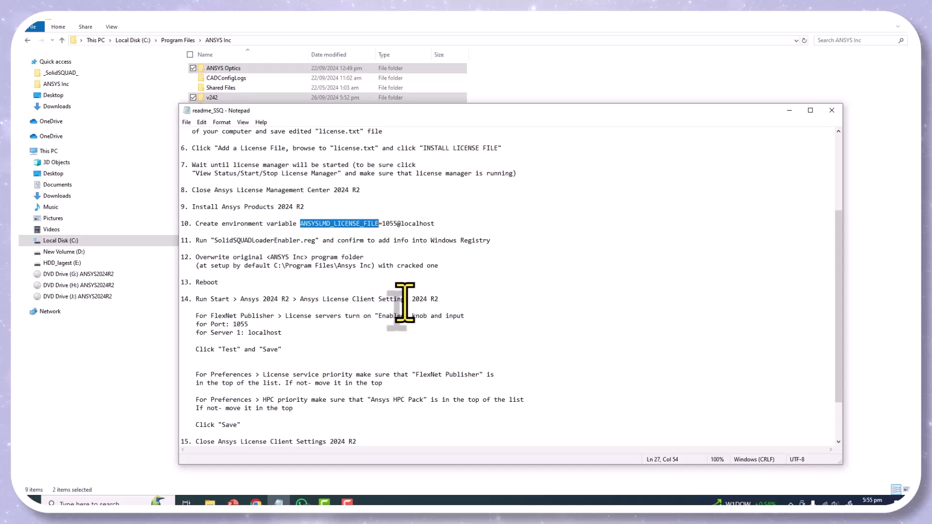
{"action": "left_click", "coordinate": [34, 501]}
{"action": "scroll", "coordinate": [146, 388], "scroll_direction": "down", "scroll_amount": 1}
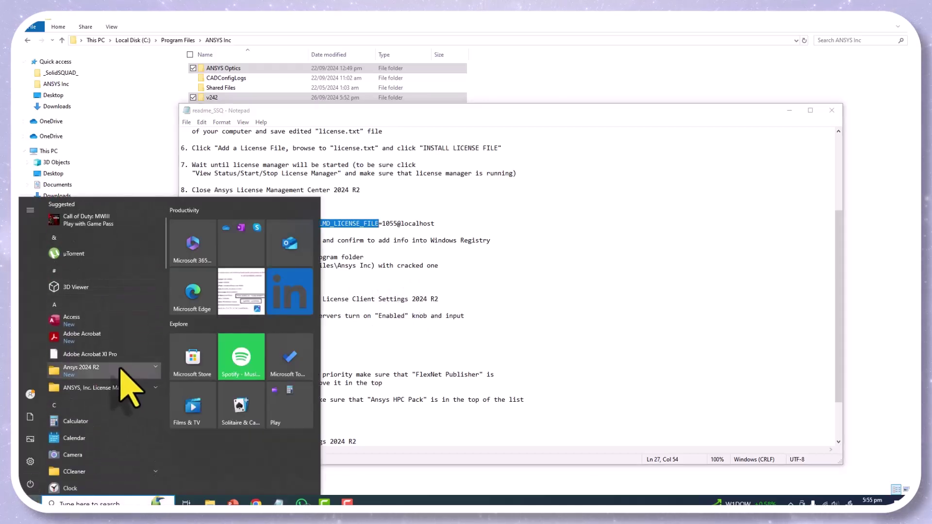
{"action": "left_click", "coordinate": [83, 373]}
{"action": "scroll", "coordinate": [95, 384], "scroll_direction": "down", "scroll_amount": 3}
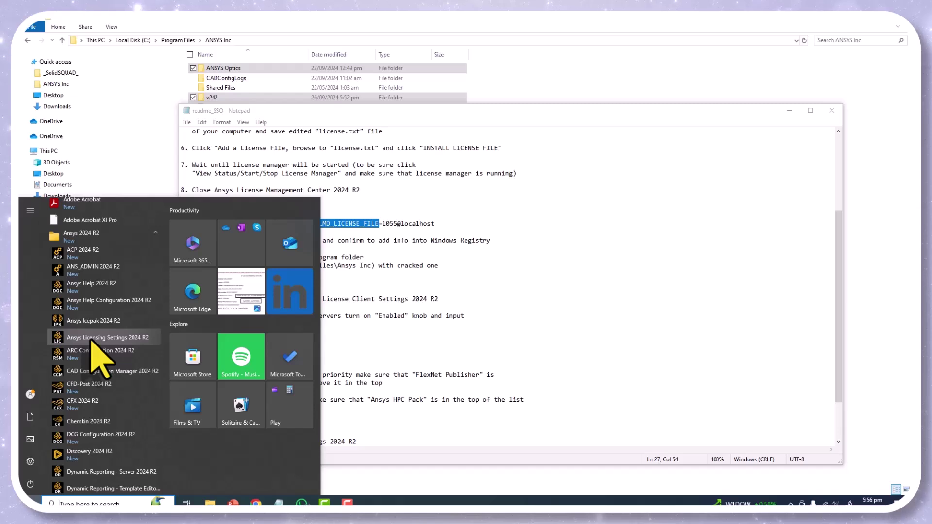
{"action": "left_click", "coordinate": [92, 338]}
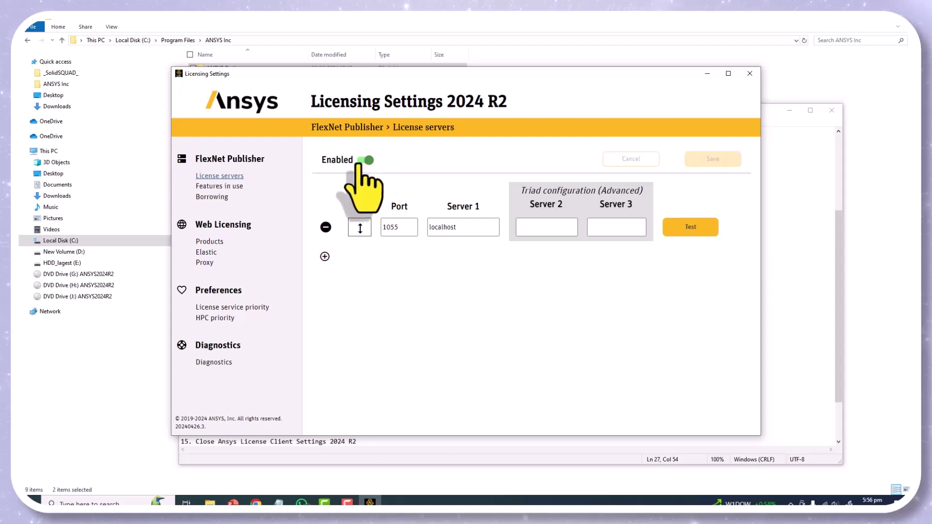
- Switch the FlexNet Publisher license servers off and on again, and test the localhost server on port 1055
{"action": "left_click", "coordinate": [365, 160]}
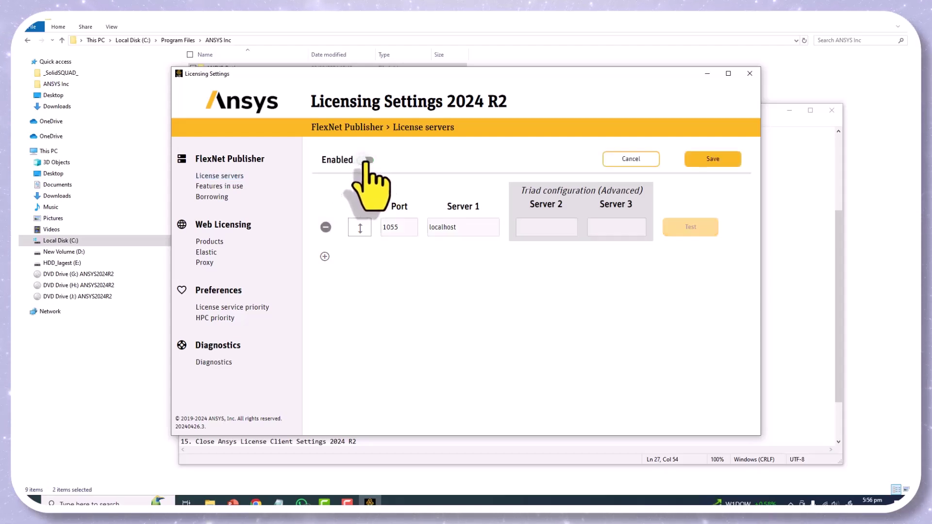
{"action": "left_click", "coordinate": [367, 161]}
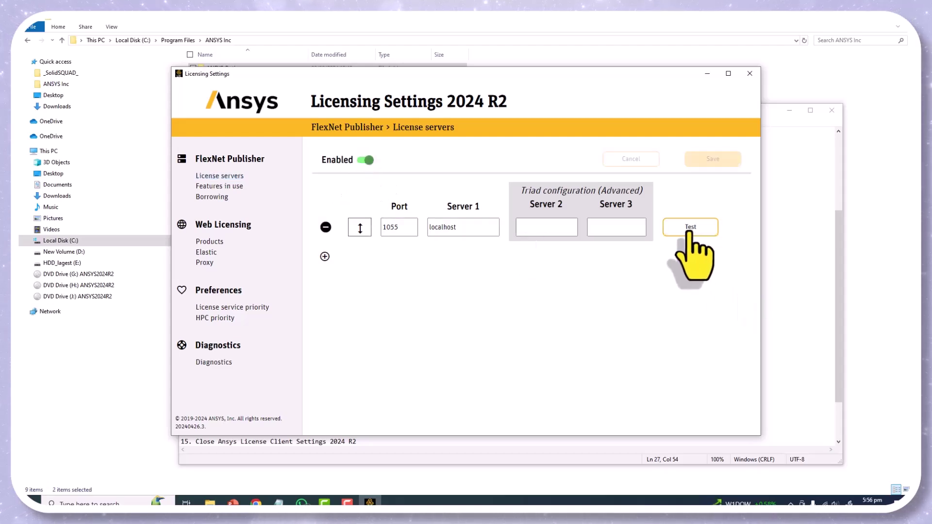
{"action": "left_click", "coordinate": [689, 232]}
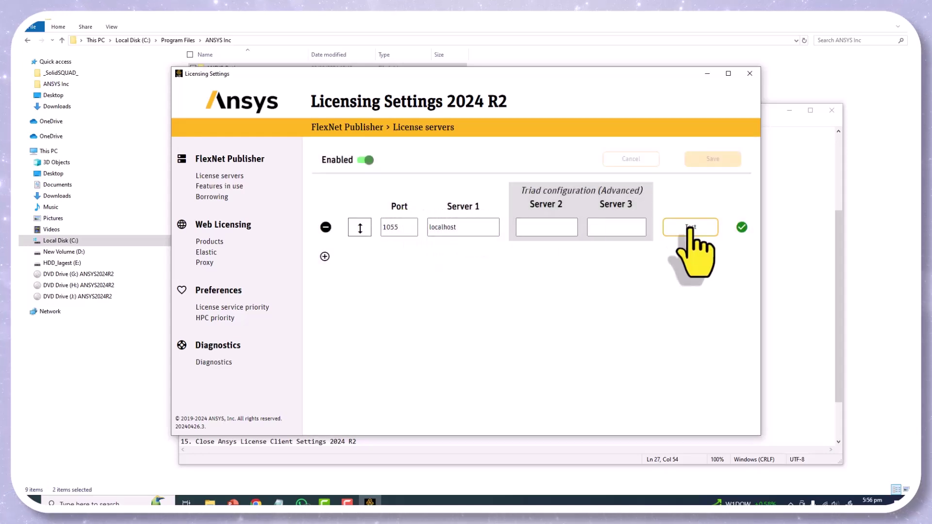
{"action": "mouse_move", "coordinate": [739, 227]}
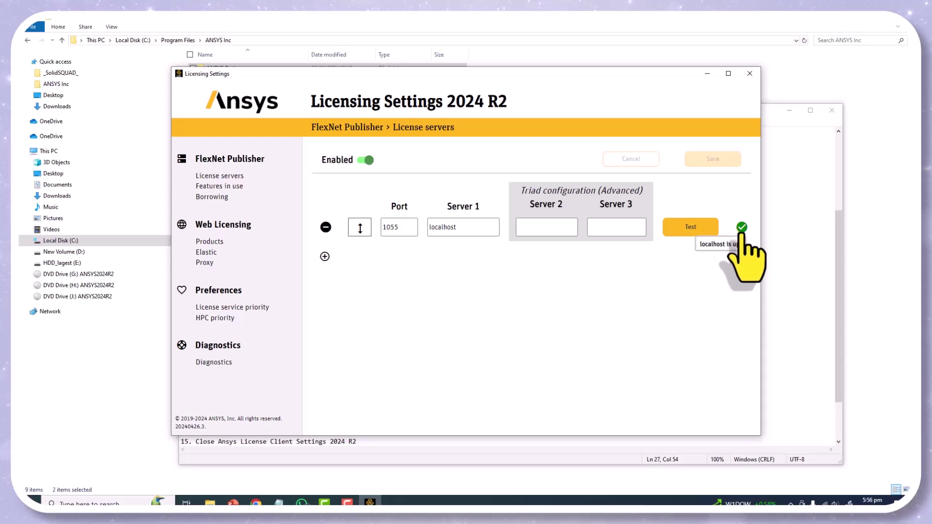
- Check the order of the License service priority and HPC priority lists, discarding unsaved changes, and close Licensing Settings
{"action": "left_click", "coordinate": [242, 308]}
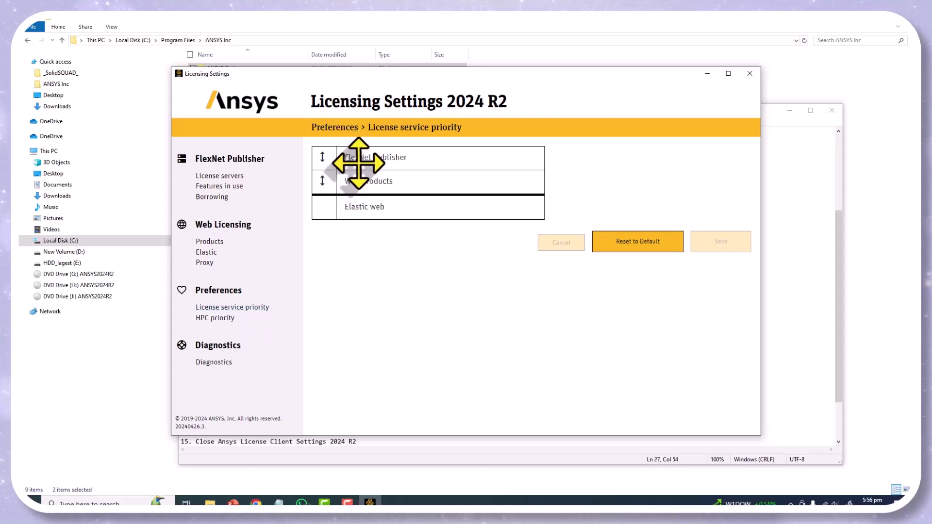
{"action": "mouse_move", "coordinate": [365, 155]}
{"action": "left_mouse_down"}
{"action": "mouse_move", "coordinate": [362, 183]}
{"action": "mouse_move", "coordinate": [366, 160]}
{"action": "mouse_move", "coordinate": [377, 224]}
{"action": "mouse_move", "coordinate": [383, 157]}
{"action": "left_mouse_up"}
{"action": "left_click", "coordinate": [216, 318]}
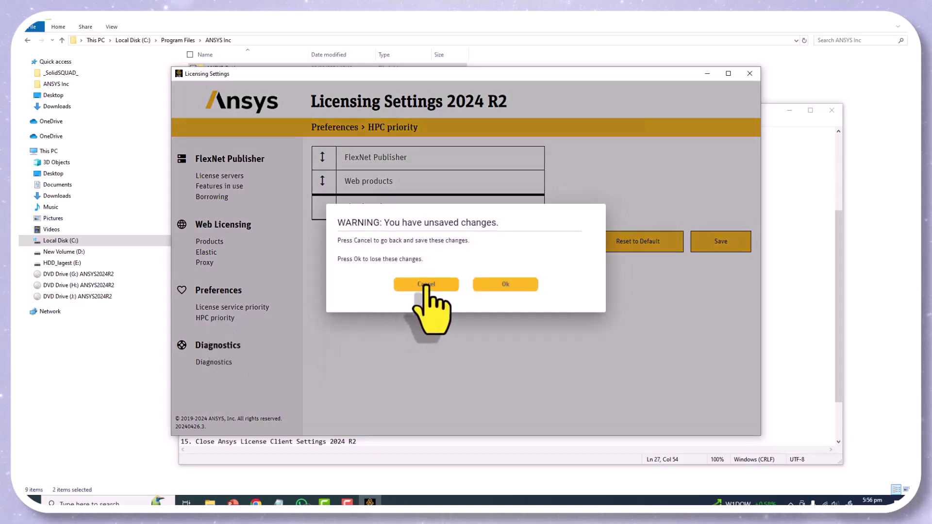
{"action": "left_click", "coordinate": [503, 285]}
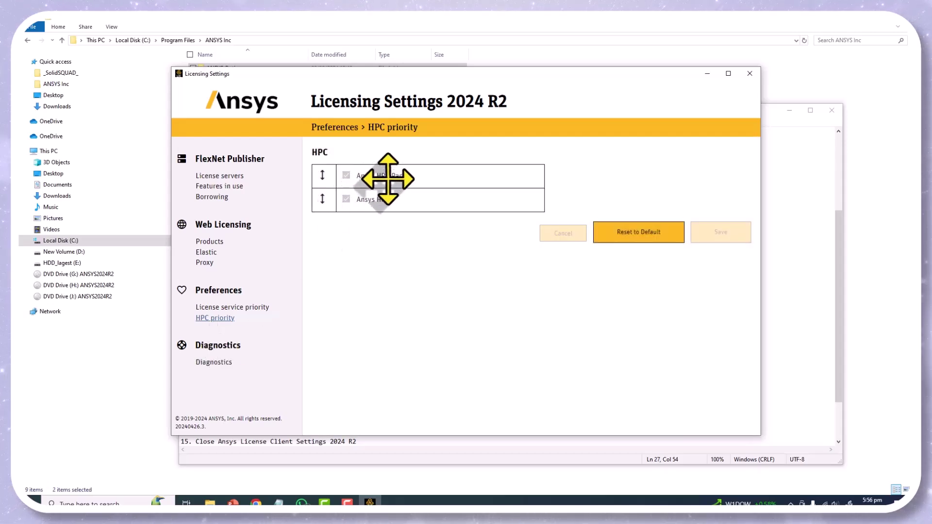
{"action": "left_click_drag", "start_coordinate": [395, 175], "coordinate": [364, 177]}
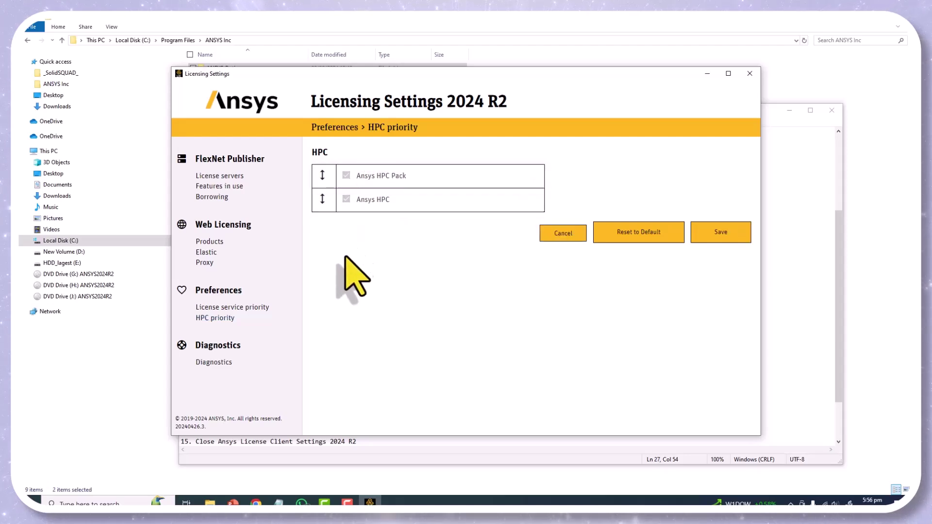
{"action": "left_click", "coordinate": [220, 307]}
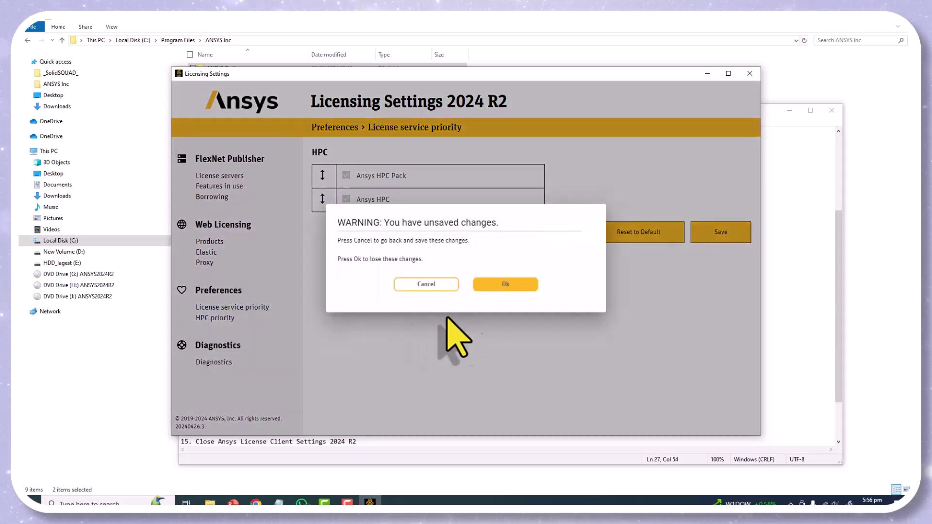
{"action": "left_click", "coordinate": [480, 284]}
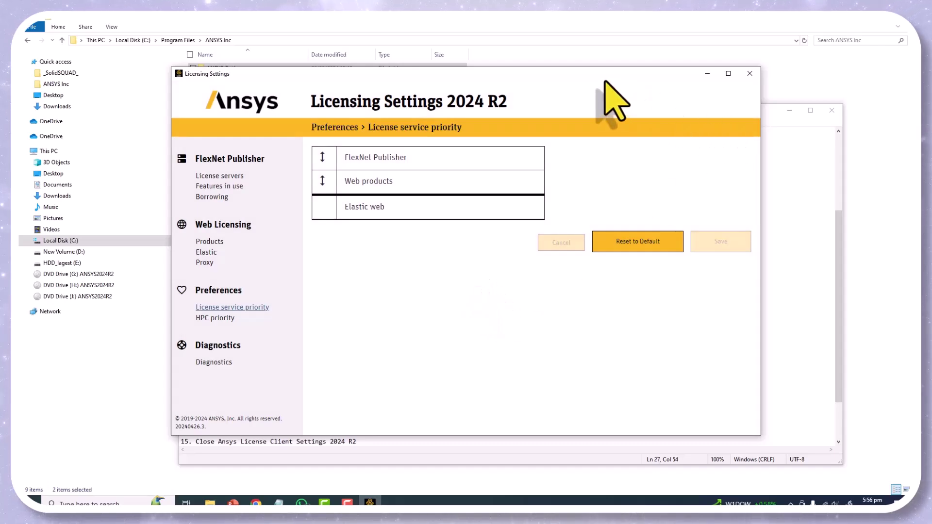
{"action": "left_click_drag", "start_coordinate": [580, 74], "coordinate": [571, 112]}
{"action": "left_click", "coordinate": [740, 111]}
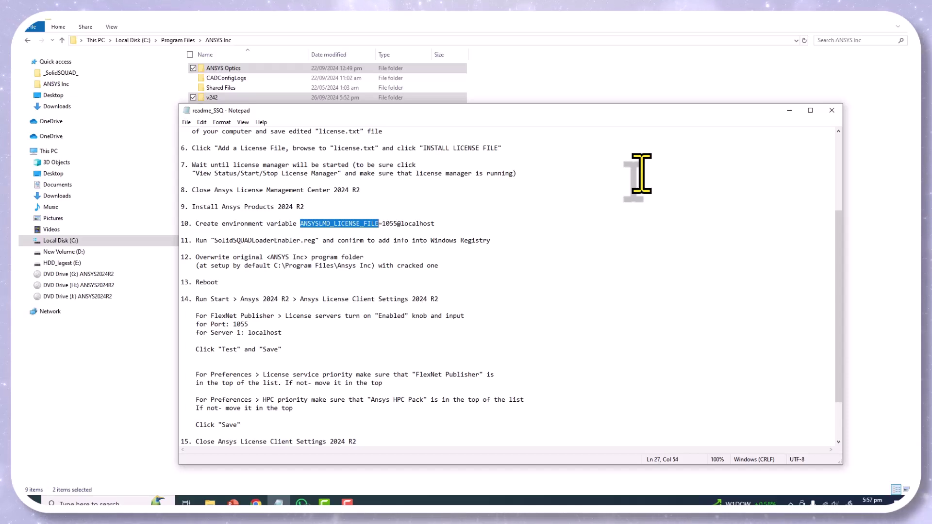
- Search for ICEM, launch ICEM CFD 2024 R2 to check its license checkout, and close it
{"action": "left_click", "coordinate": [131, 503]}
{"action": "type", "text": "icem"}
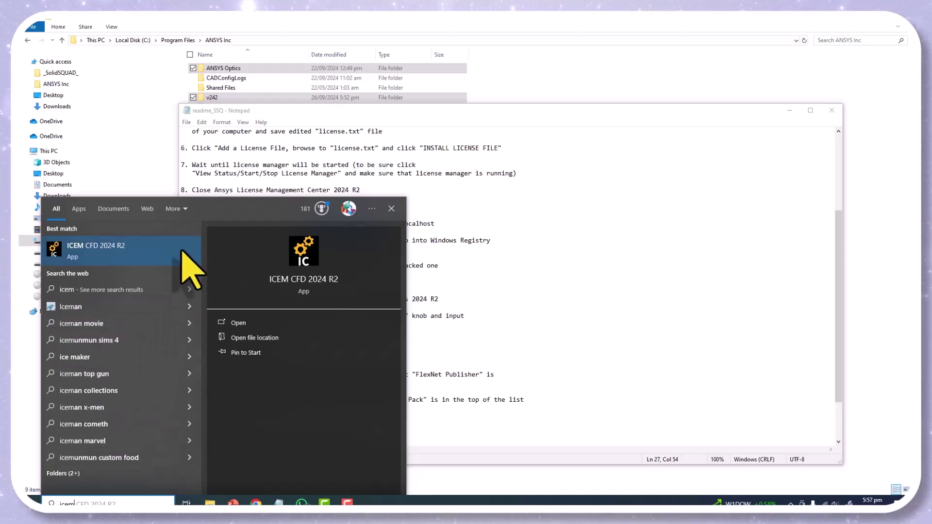
{"action": "left_click", "coordinate": [158, 250]}
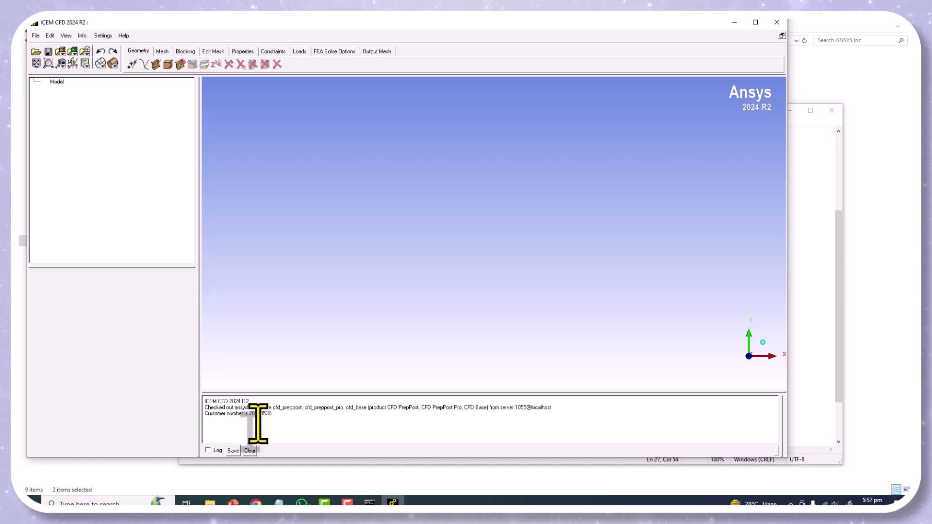
{"action": "left_click", "coordinate": [776, 22]}
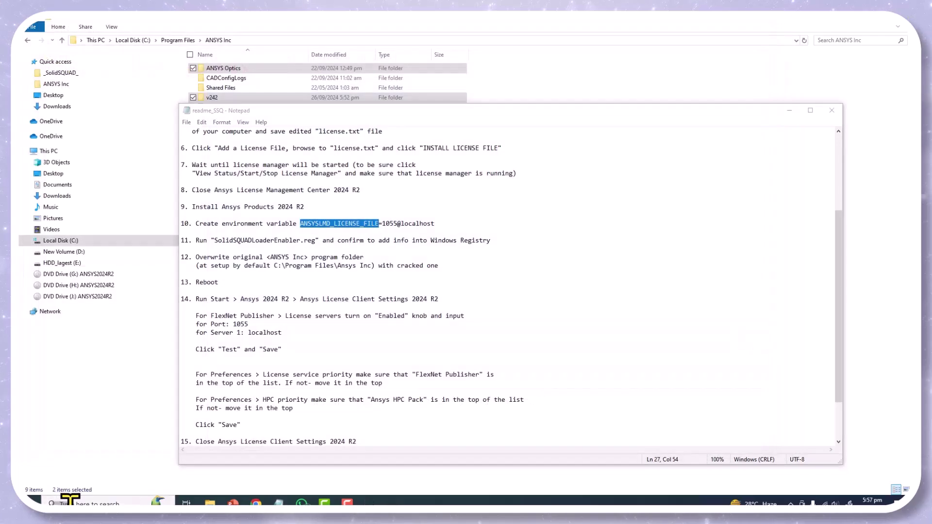
- Launch Fluent 2024 R2 and start a 3D double-precision session in Solution mode
{"action": "left_click", "coordinate": [73, 501]}
{"action": "type", "text": "fluent"}
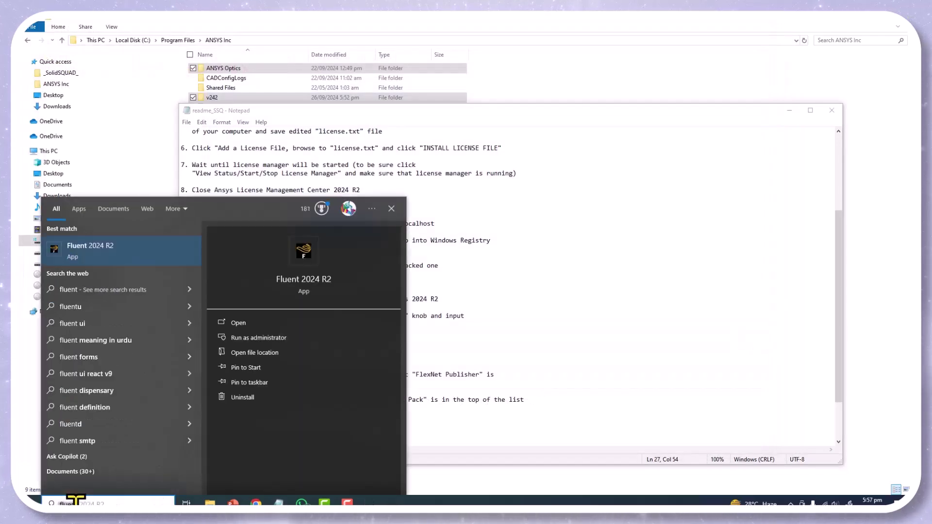
{"action": "left_click", "coordinate": [111, 252]}
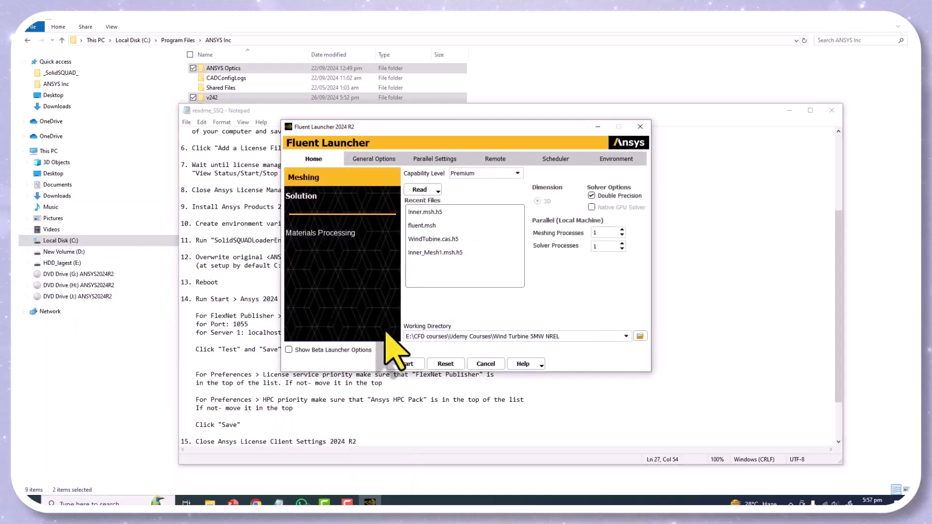
{"action": "left_click", "coordinate": [325, 199]}
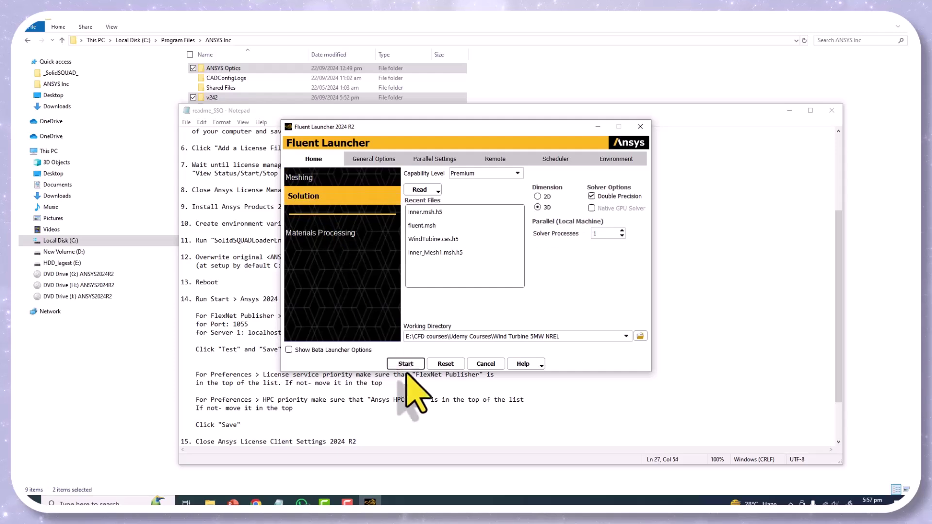
{"action": "left_click", "coordinate": [406, 364]}
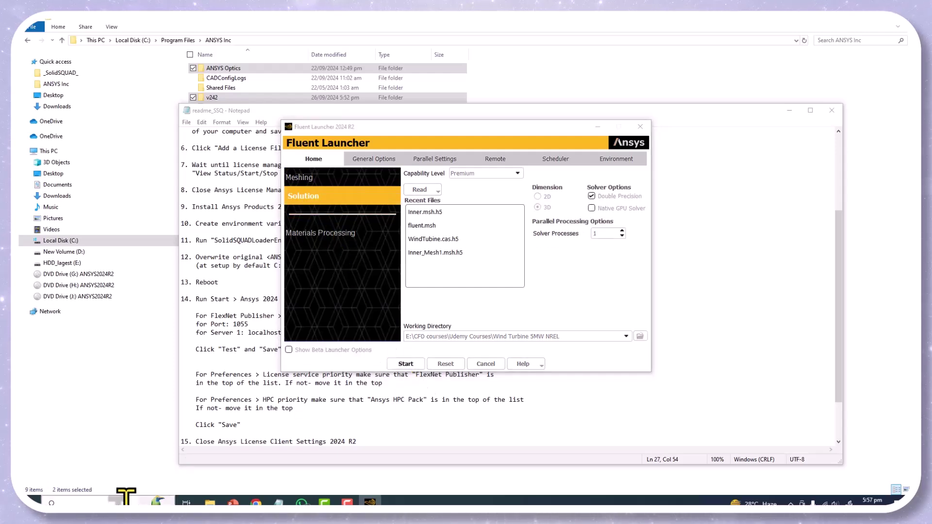
- Search for Workbench and launch Workbench 2024 R2
{"action": "left_click", "coordinate": [125, 502]}
{"action": "type", "text": "word"}
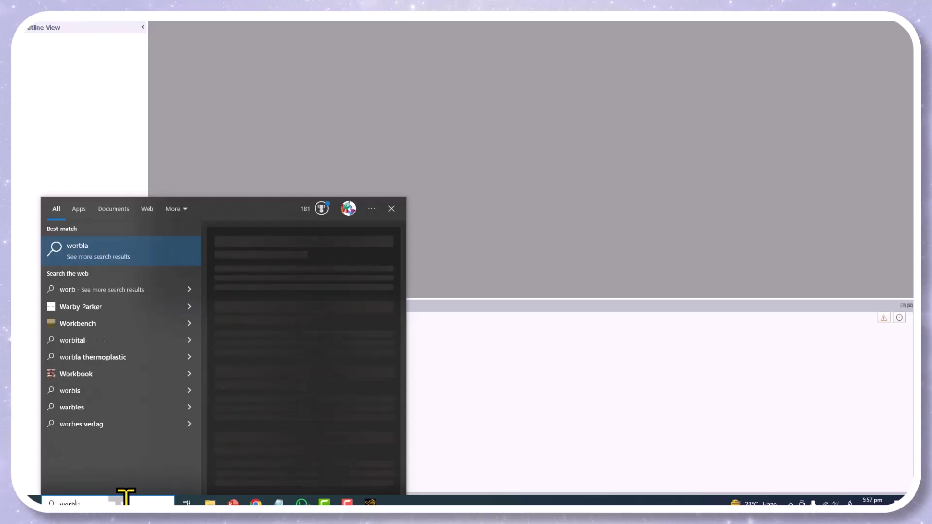
{"action": "key", "text": "BackSpace"}
{"action": "type", "text": "kj"}
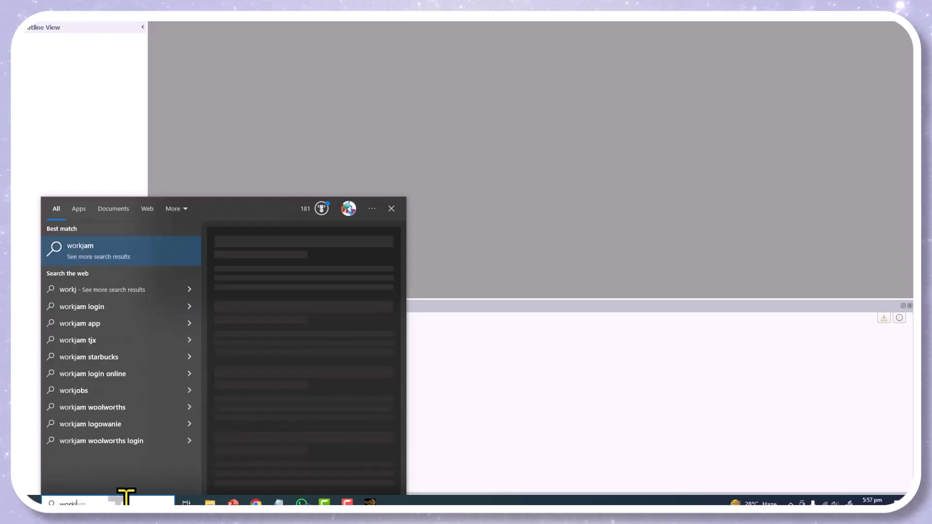
{"action": "key", "text": "BackSpace"}
{"action": "type", "text": "be"}
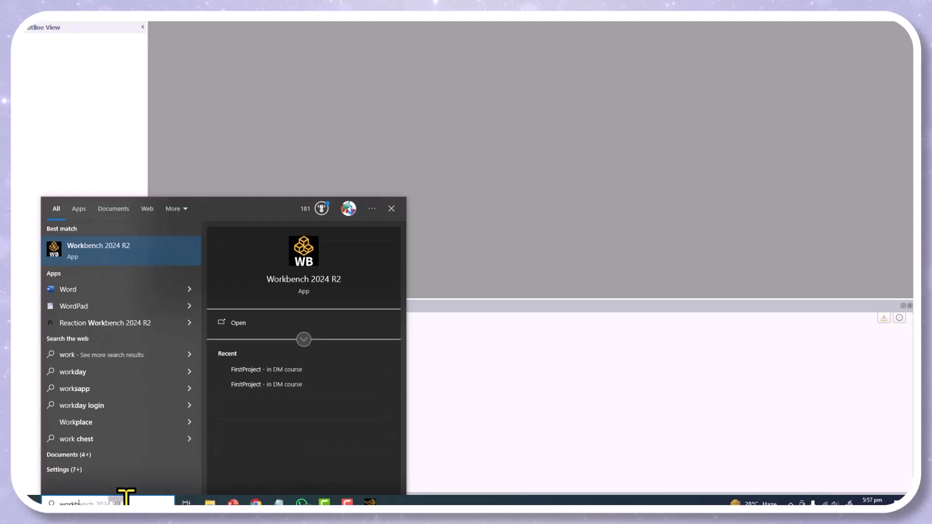
{"action": "left_click", "coordinate": [135, 252]}
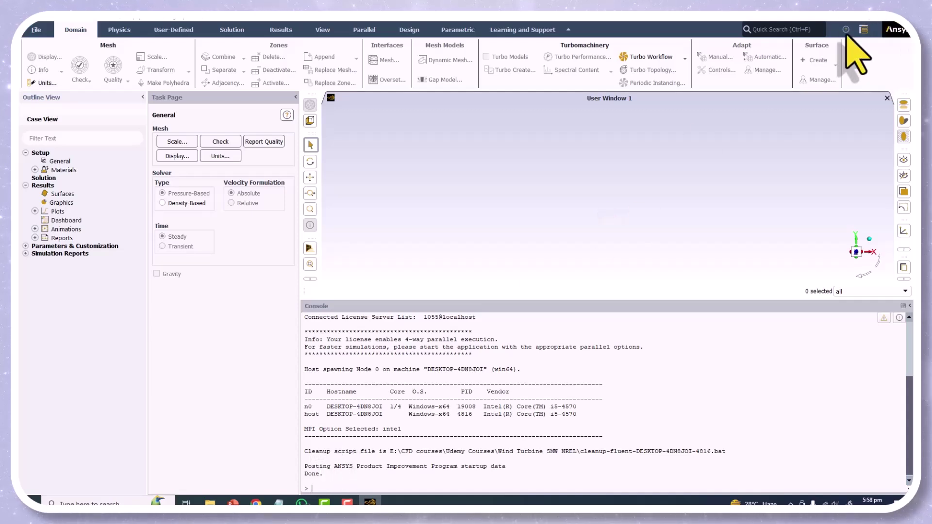
- Close the Fluent session and look through the analysis and component systems in the Workbench toolbox
{"action": "left_click", "coordinate": [892, 22]}
{"action": "left_click", "coordinate": [464, 268]}
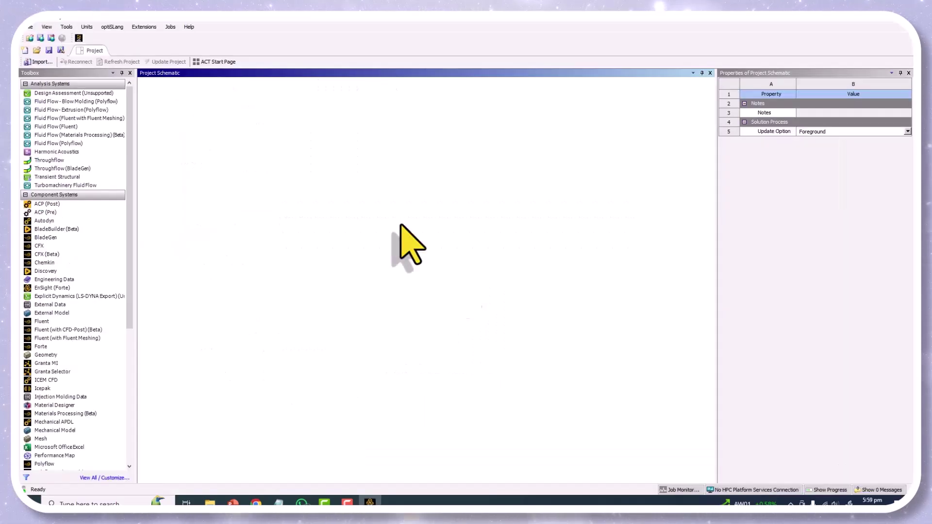
{"action": "left_click_drag", "start_coordinate": [127, 220], "coordinate": [134, 187]}
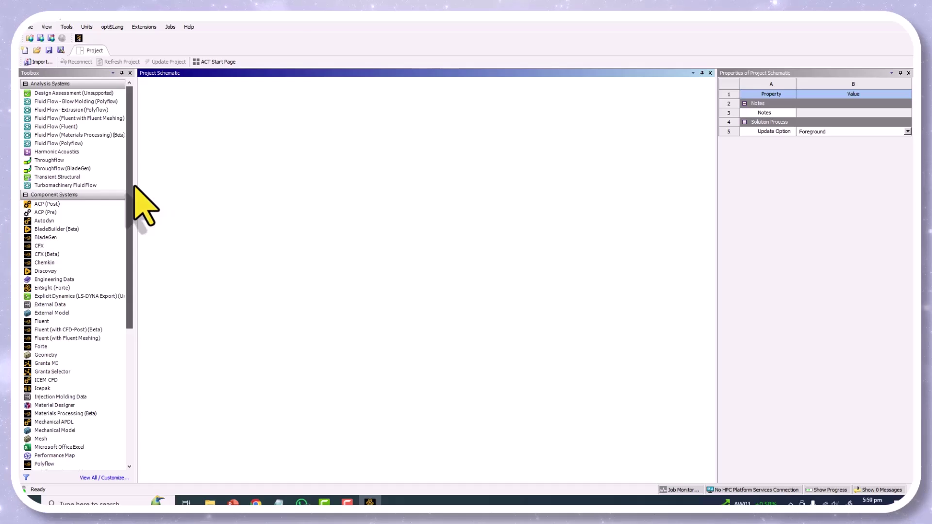